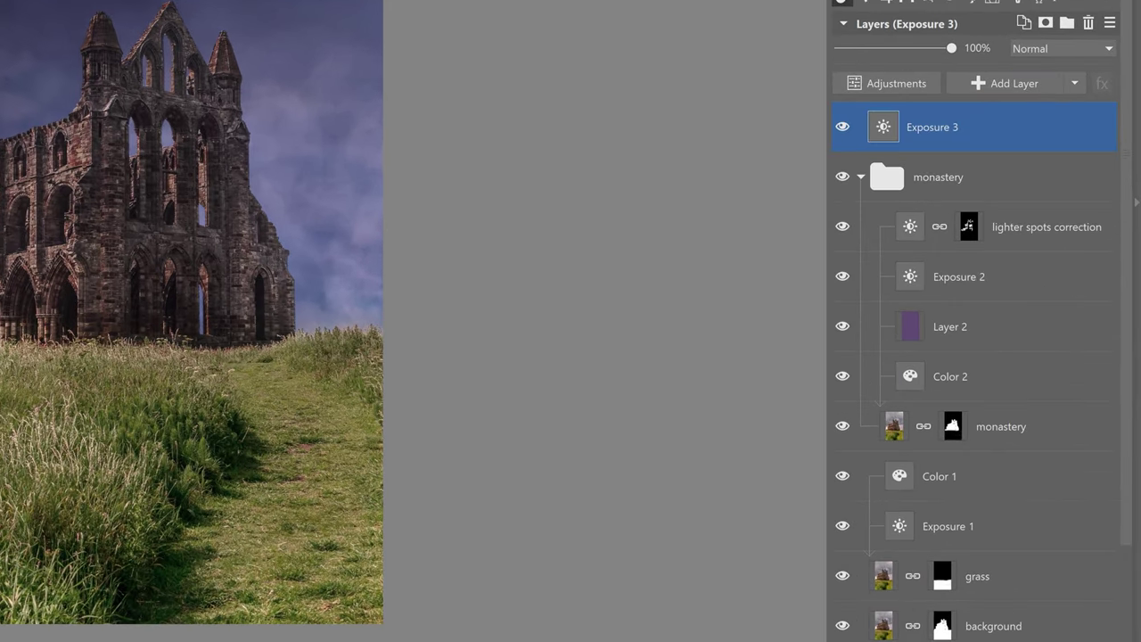
# Step: Group the layers from Exposure 3 down to sky and name the group 'Adjustments - grass, monastery, sky'
pyautogui.scroll(-2, 1084, 373)
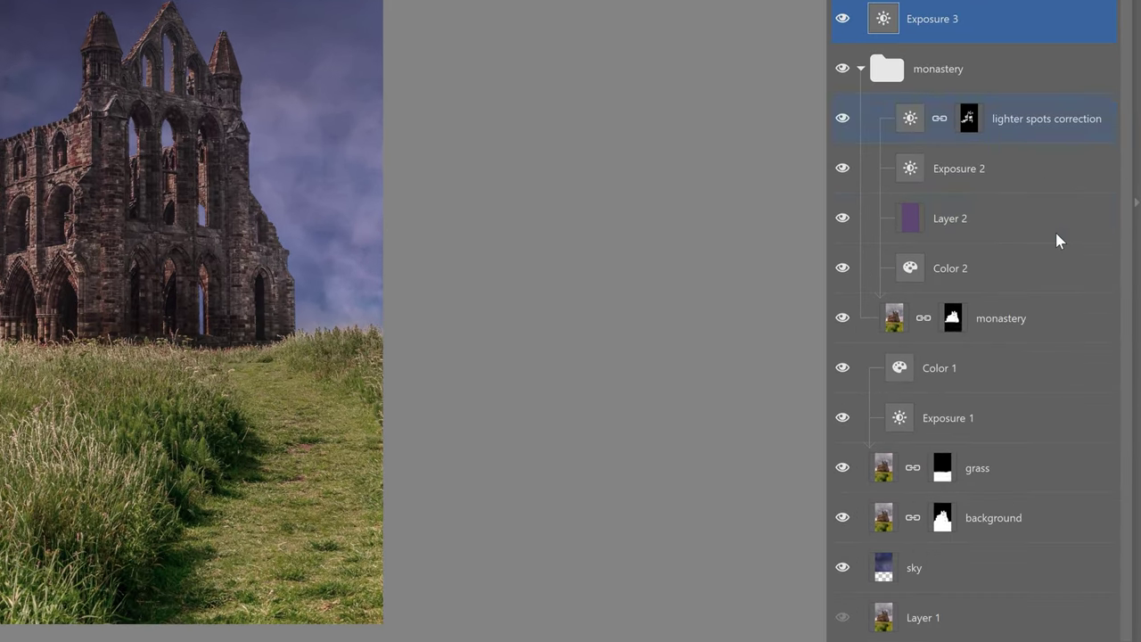
pyautogui.keyDown('shift'); pyautogui.click(984, 563); pyautogui.keyUp('shift')
pyautogui.rightClick(981, 558)
pyautogui.click(1018, 426)
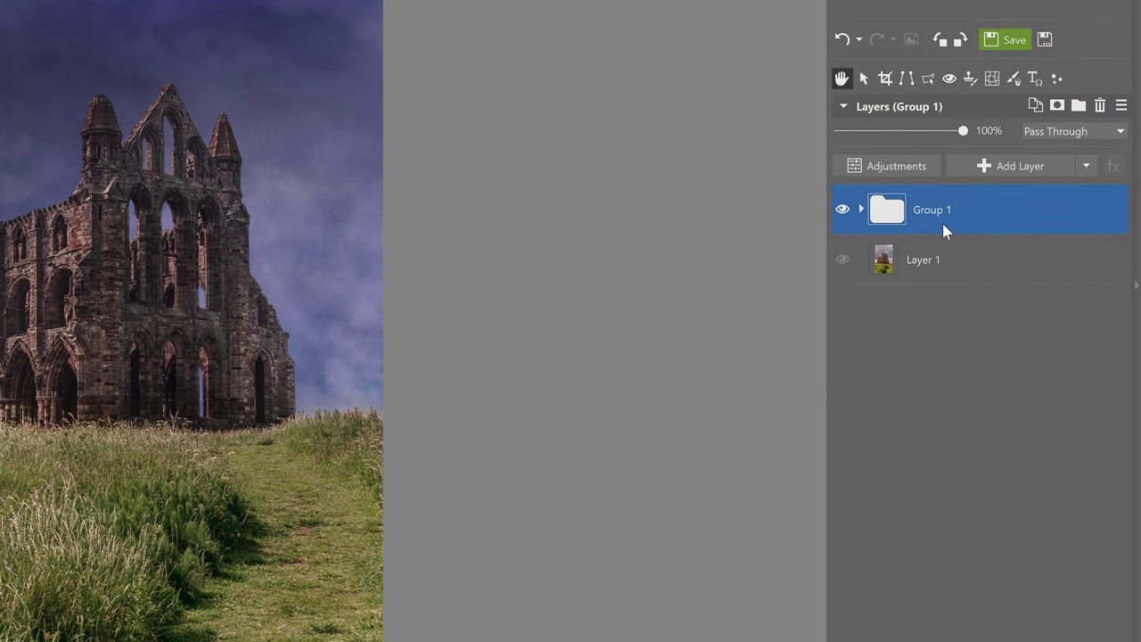
pyautogui.doubleClick(933, 129)
pyautogui.write('A')
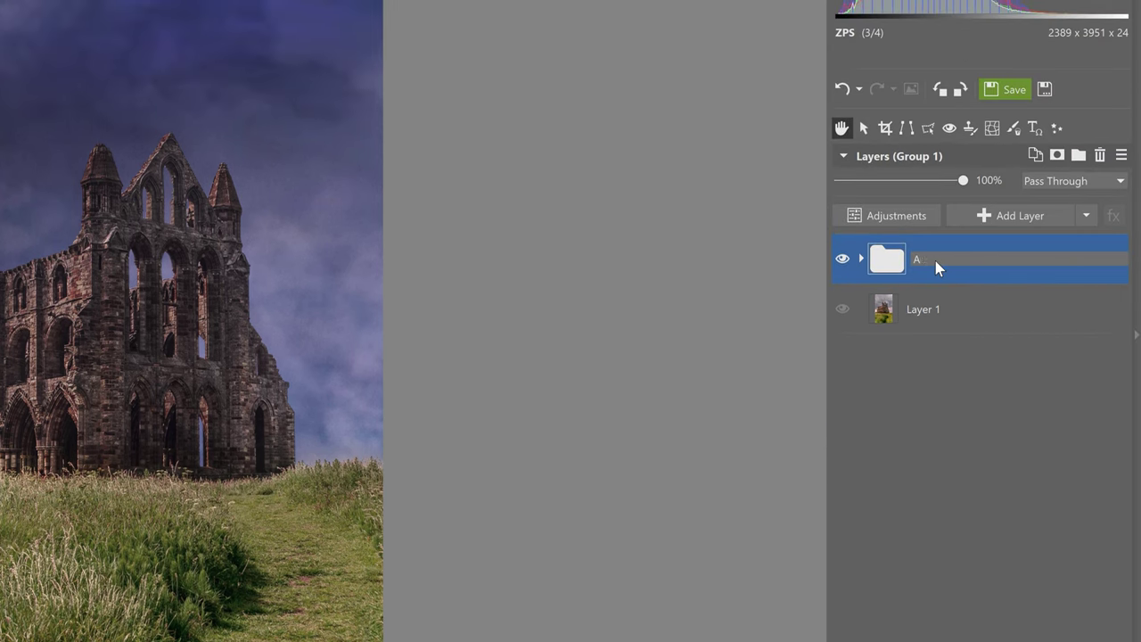
pyautogui.write('djustments - grass, monastery, sky')
pyautogui.press('Return')
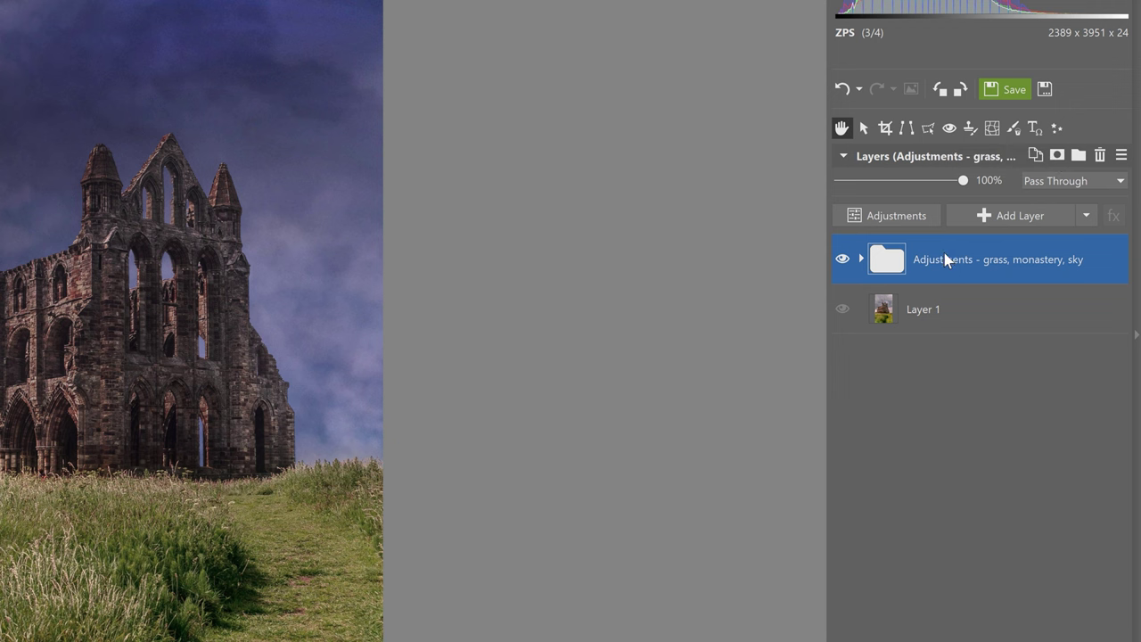
# Step: Paste the 'větší drak' dragon image from file as a new layer
pyautogui.click(1086, 215)
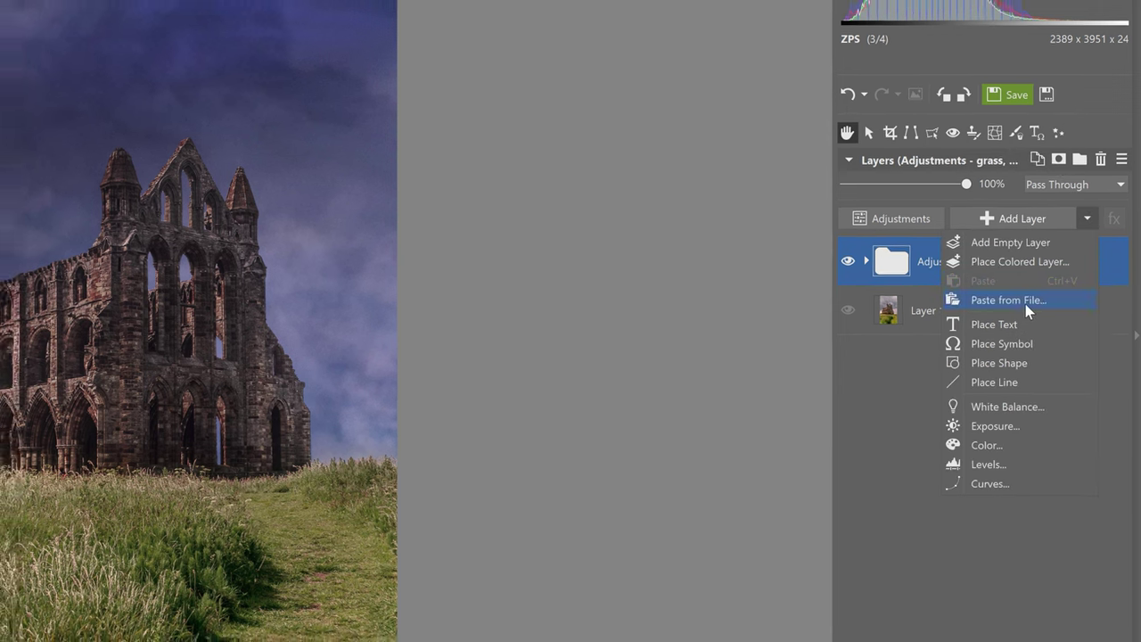
pyautogui.click(1016, 300)
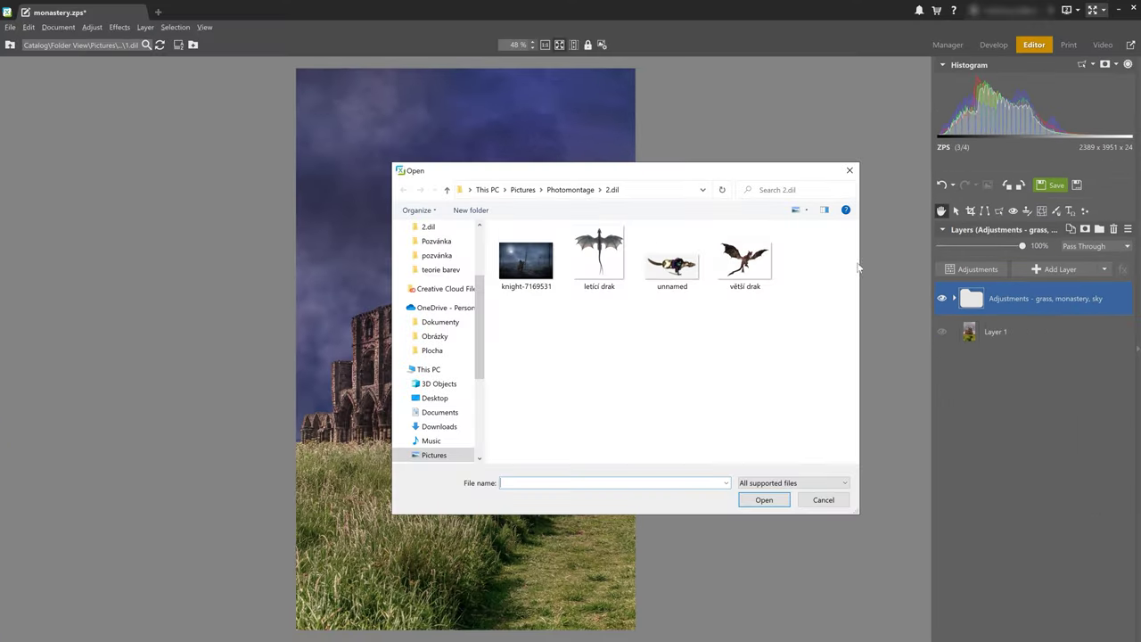
pyautogui.doubleClick(745, 258)
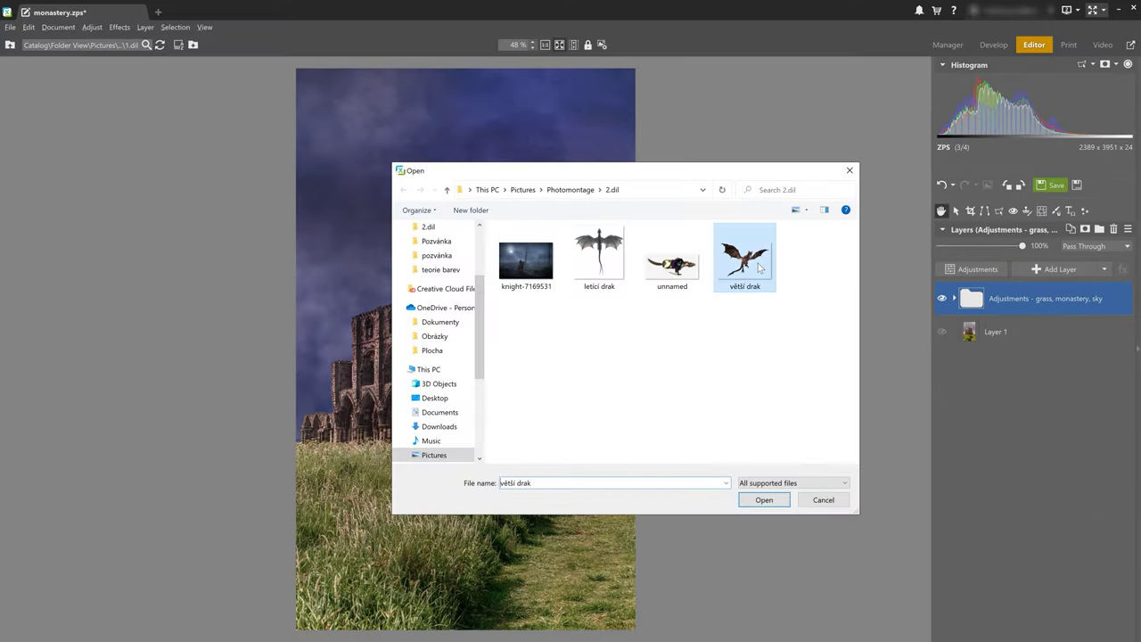
pyautogui.doubleClick(995, 461)
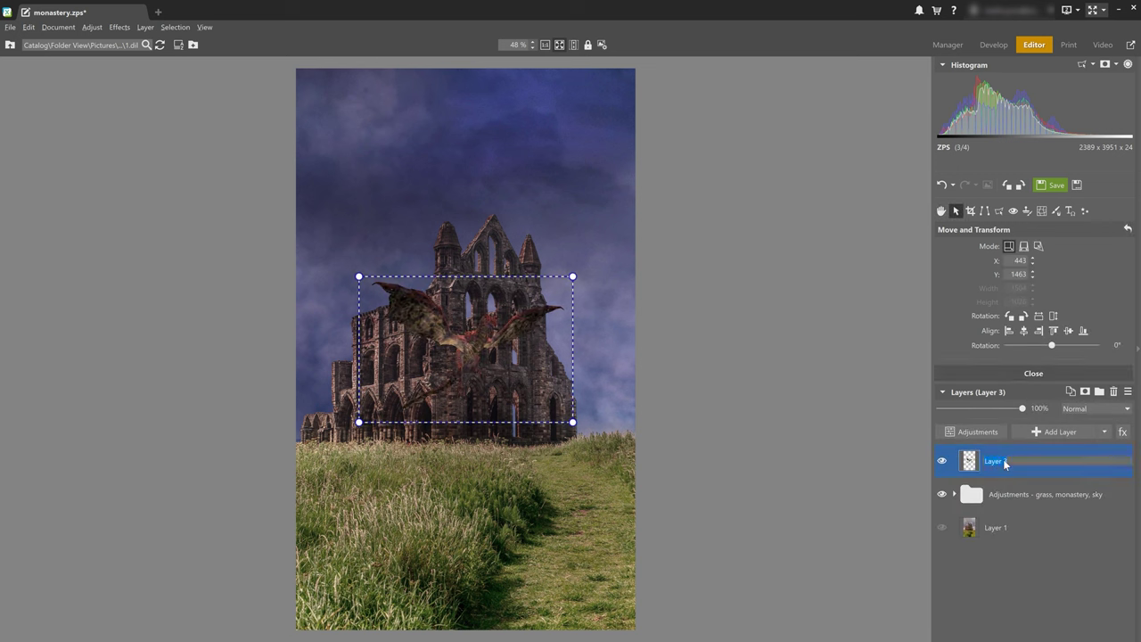
pyautogui.write('Drag')
pyautogui.press('Escape')
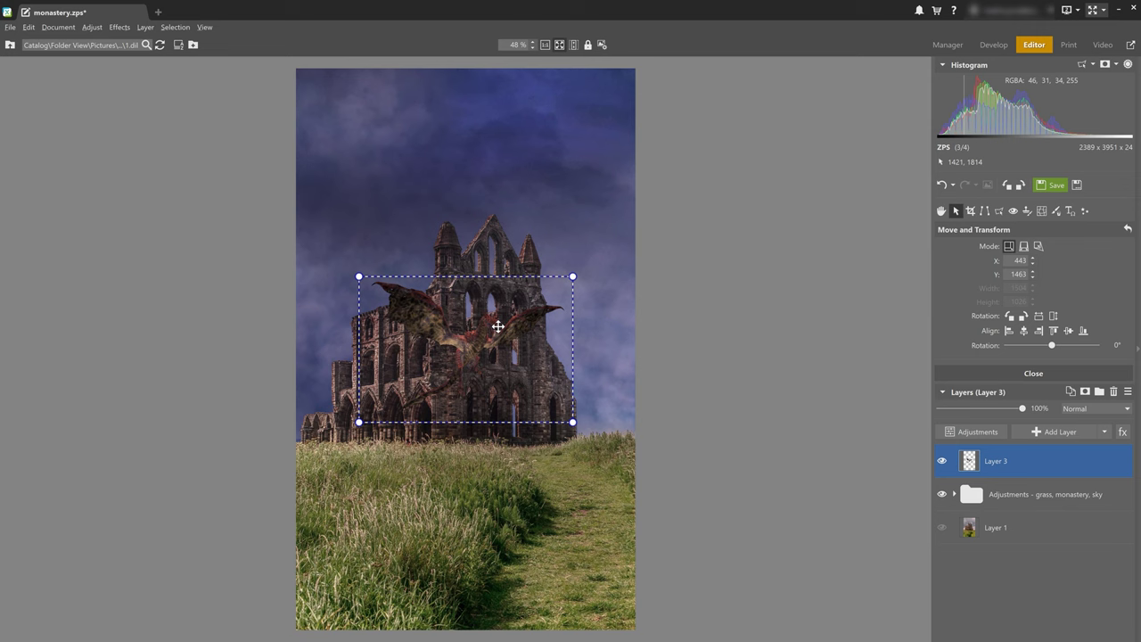
# Step: Move the dragon up beside the towers, shrink it slightly, tilt it about 5°, and apply
pyautogui.moveTo(449, 359); pyautogui.dragTo(378, 226)
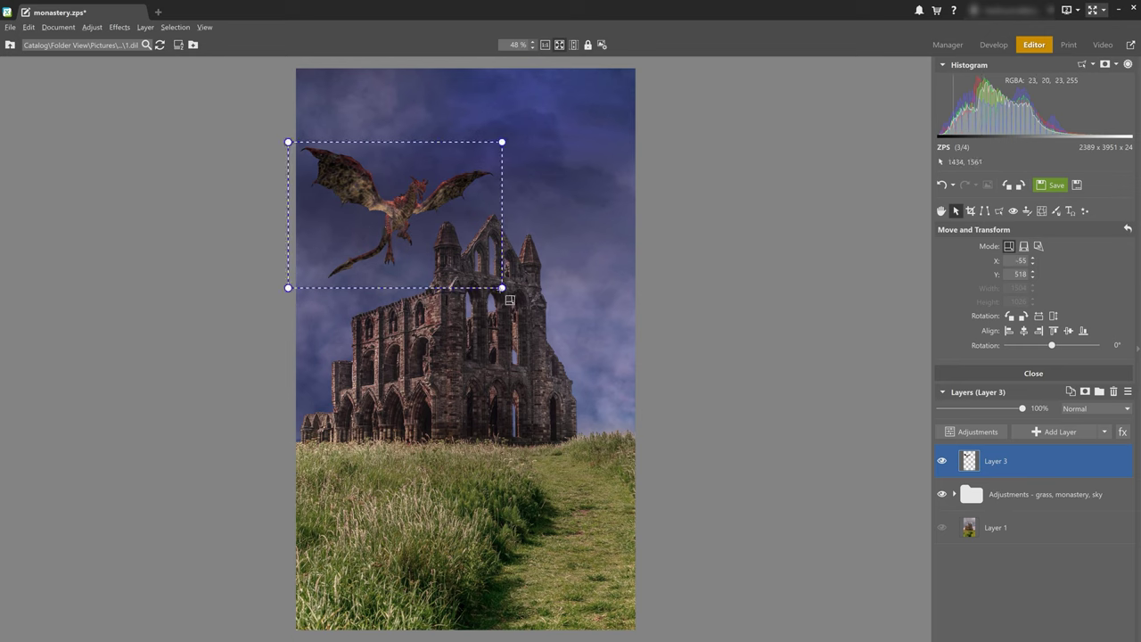
pyautogui.click(500, 289)
pyautogui.moveTo(501, 289); pyautogui.dragTo(491, 279)
pyautogui.moveTo(413, 212); pyautogui.dragTo(409, 220)
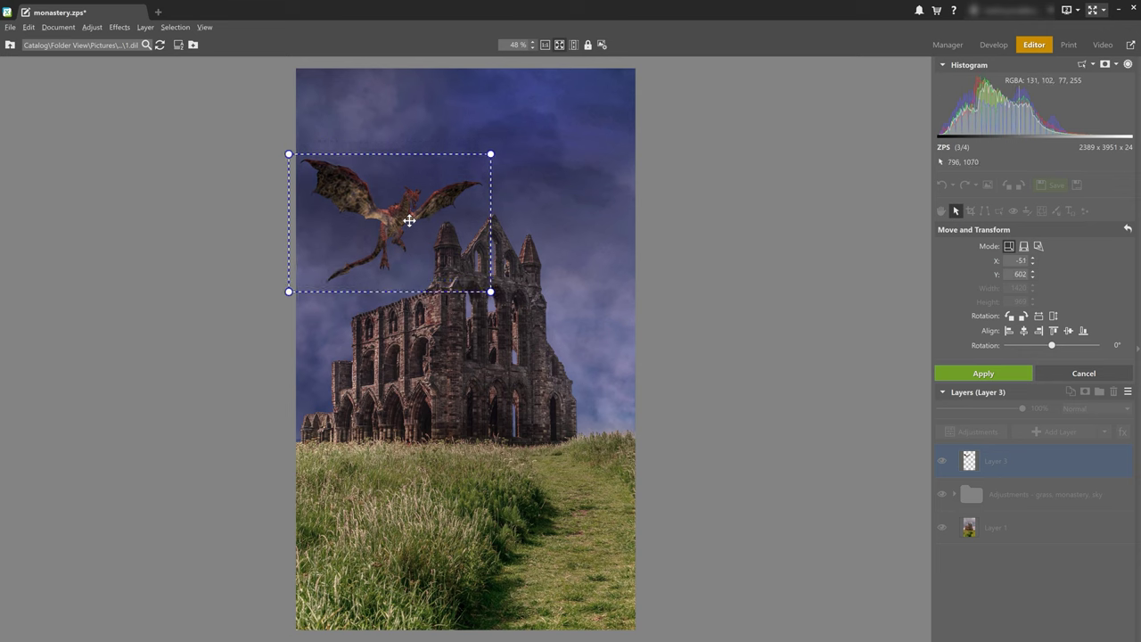
pyautogui.moveTo(507, 145)
pyautogui.mouseDown()
pyautogui.moveTo(517, 146)
pyautogui.moveTo(510, 157)
pyautogui.mouseUp()
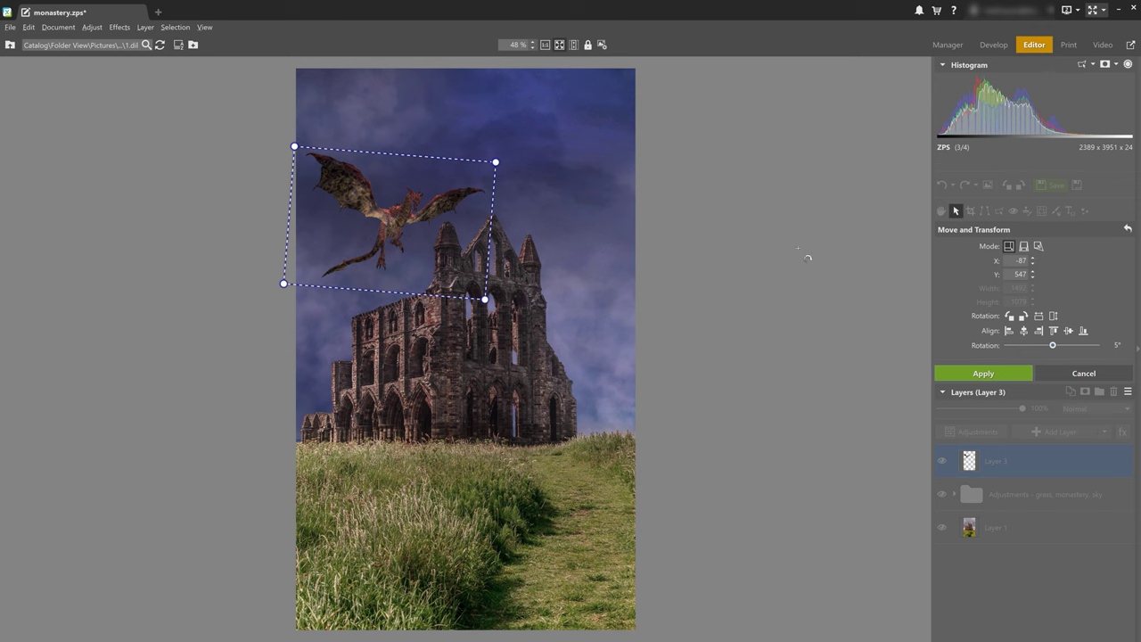
pyautogui.click(960, 376)
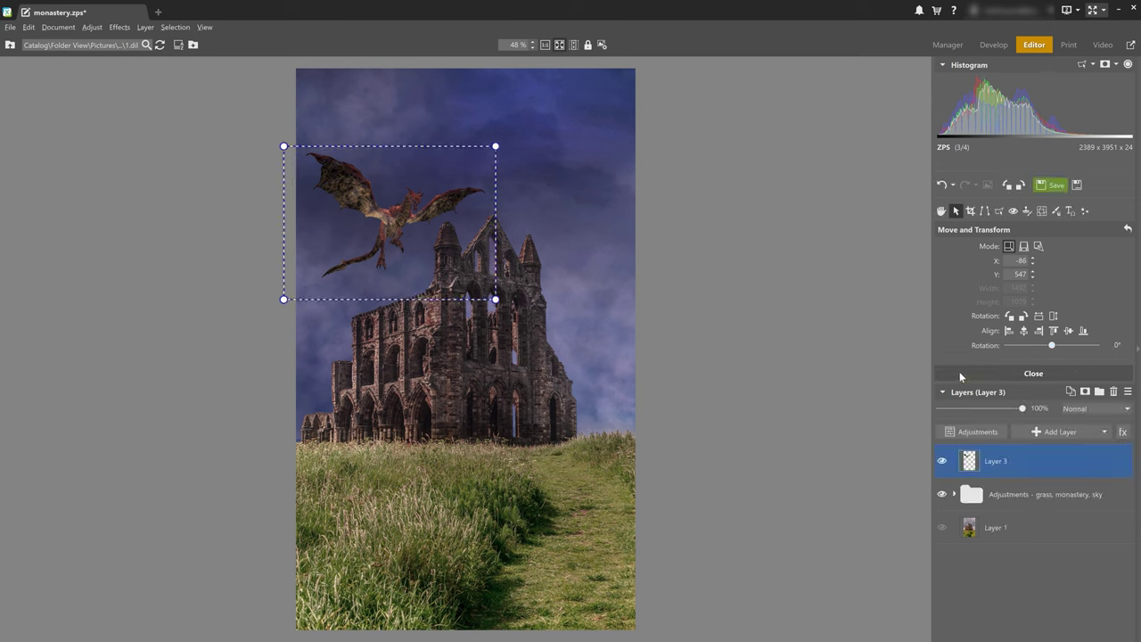
# Step: Add a Color 3 adjustment linked only to Layer 3, with Saturation 45
pyautogui.rightClick(1068, 458)
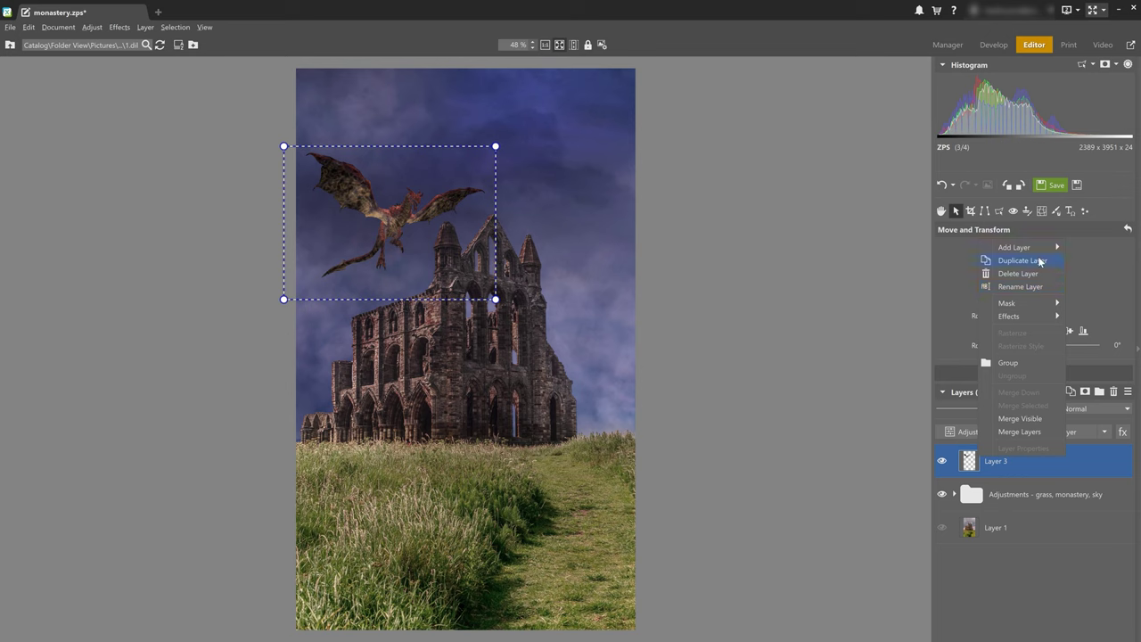
pyautogui.moveTo(1045, 248)
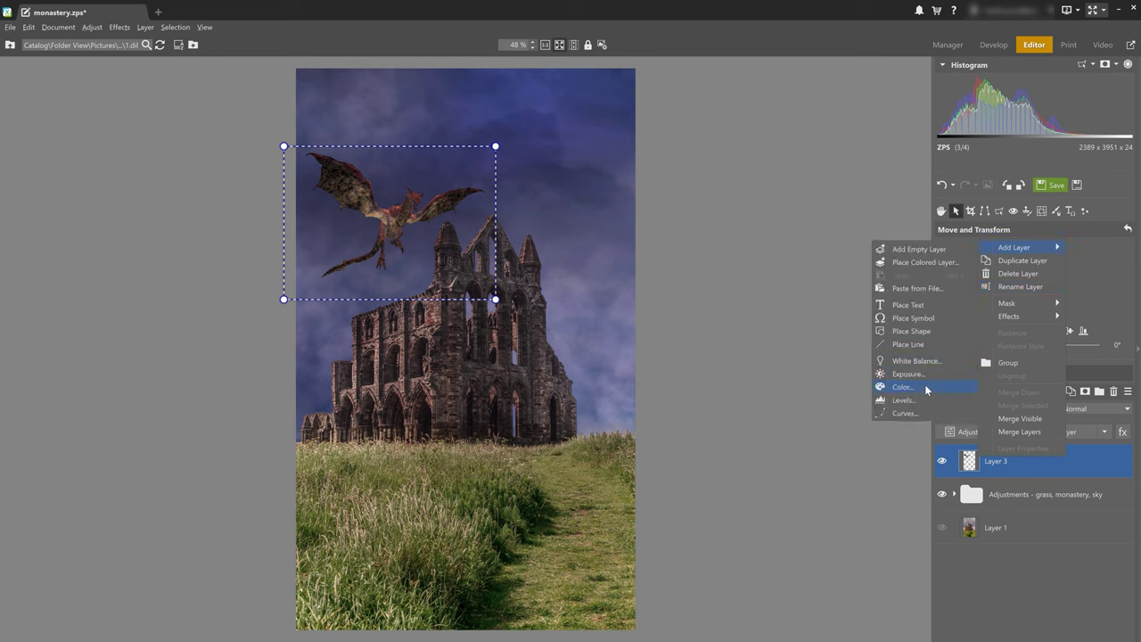
pyautogui.click(924, 386)
pyautogui.moveTo(1007, 460); pyautogui.dragTo(944, 501)
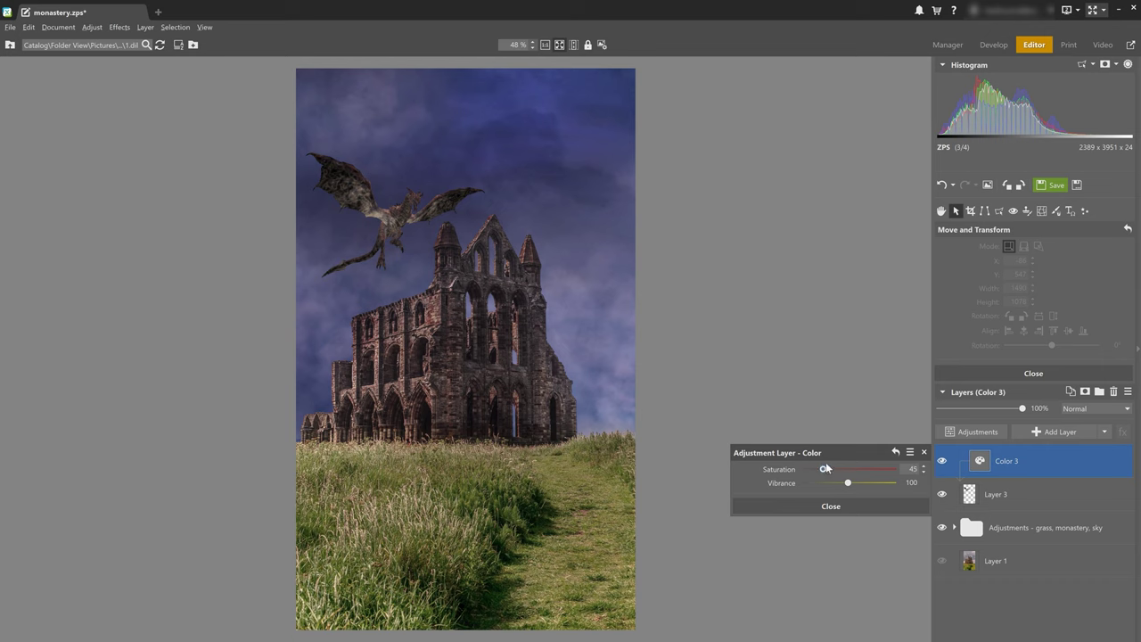
pyautogui.click(823, 505)
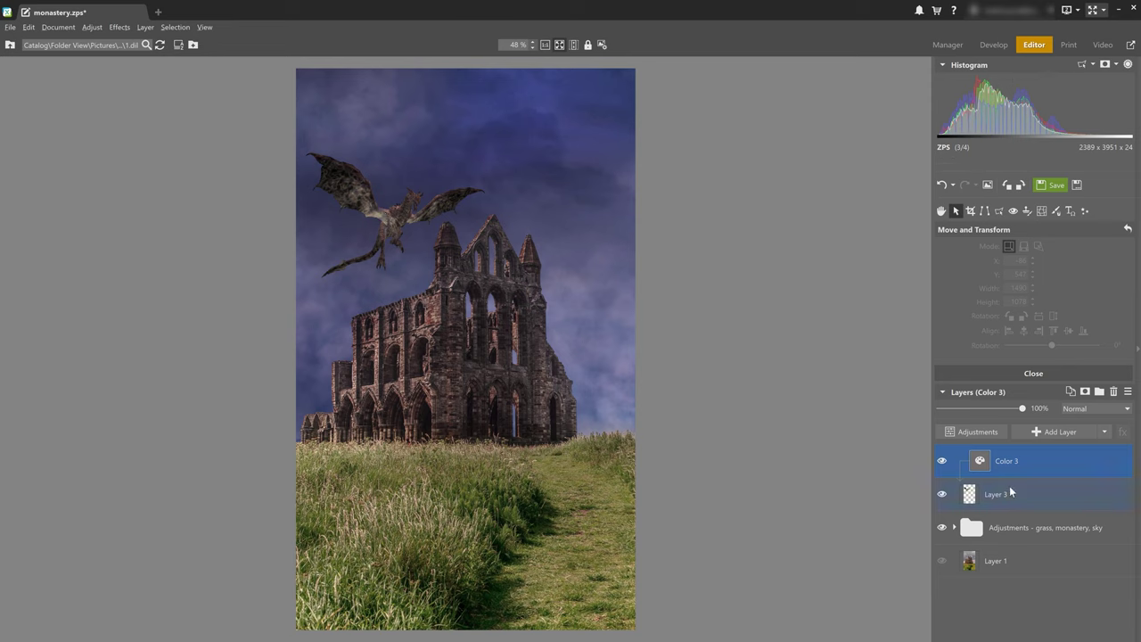
# Step: Add an Exposure 4 adjustment above Color 3 and set its mask to Hide All
pyautogui.rightClick(1035, 472)
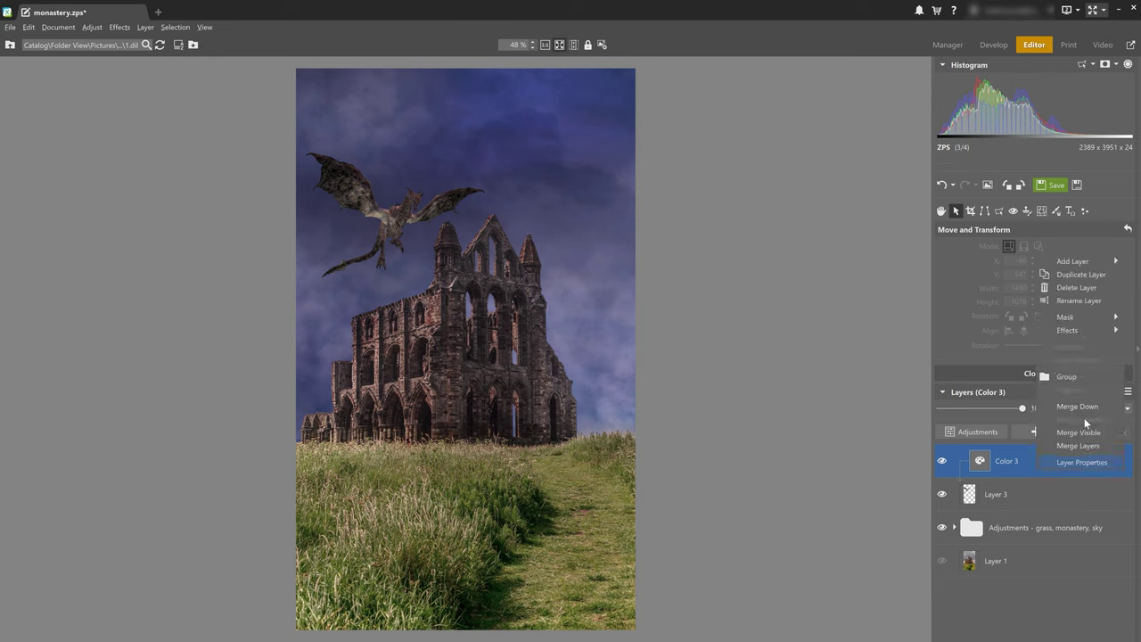
pyautogui.moveTo(1083, 265)
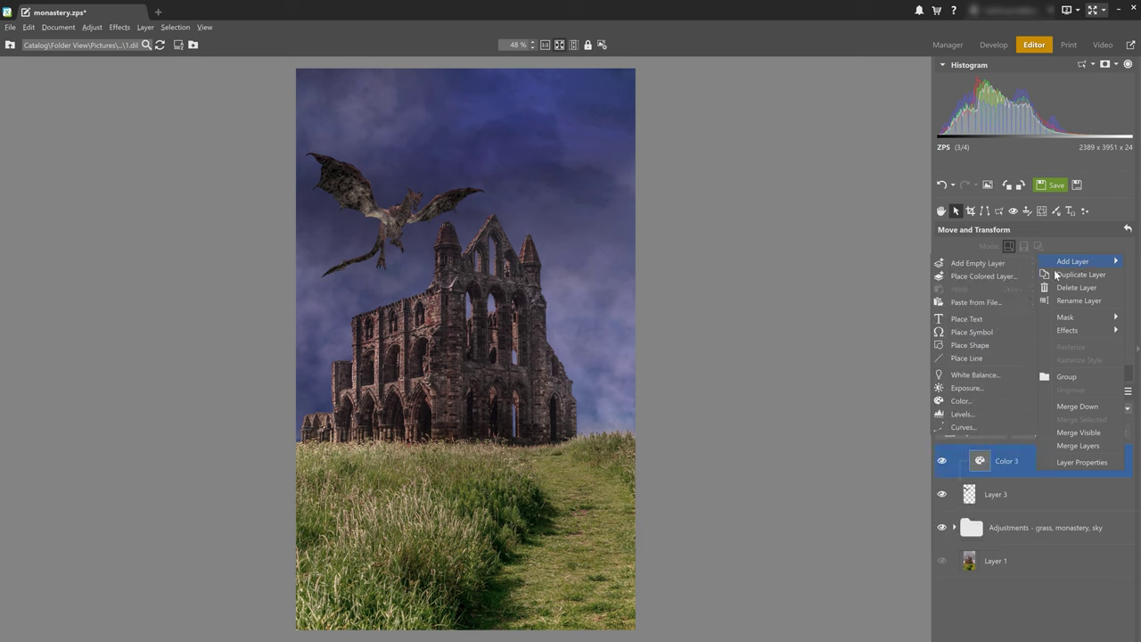
pyautogui.click(975, 387)
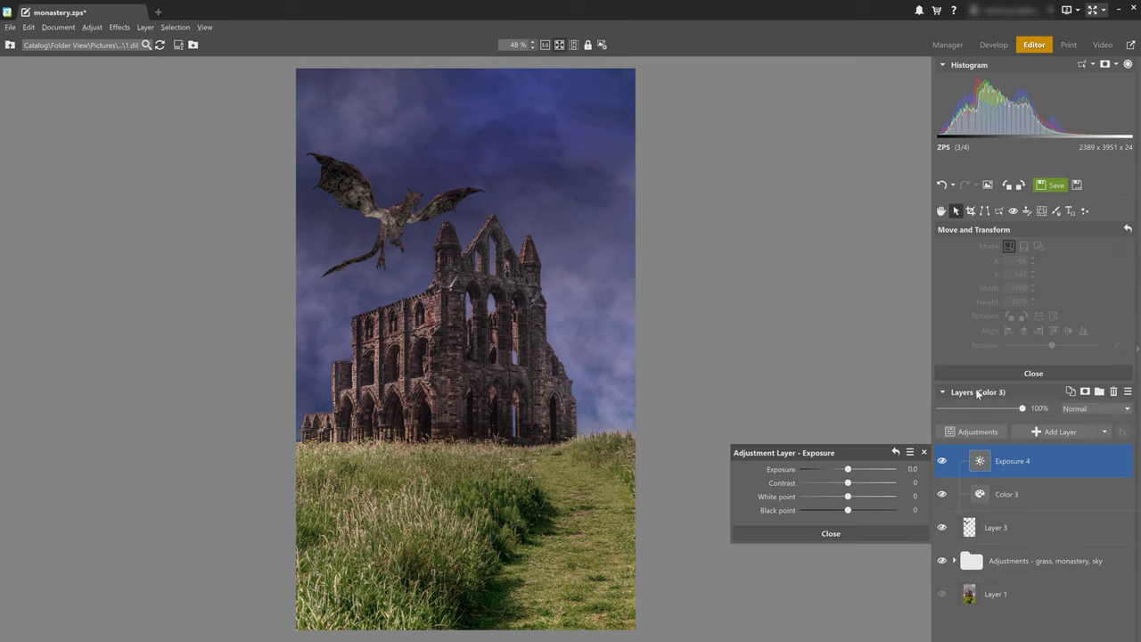
pyautogui.rightClick(1050, 457)
pyautogui.moveTo(1081, 307)
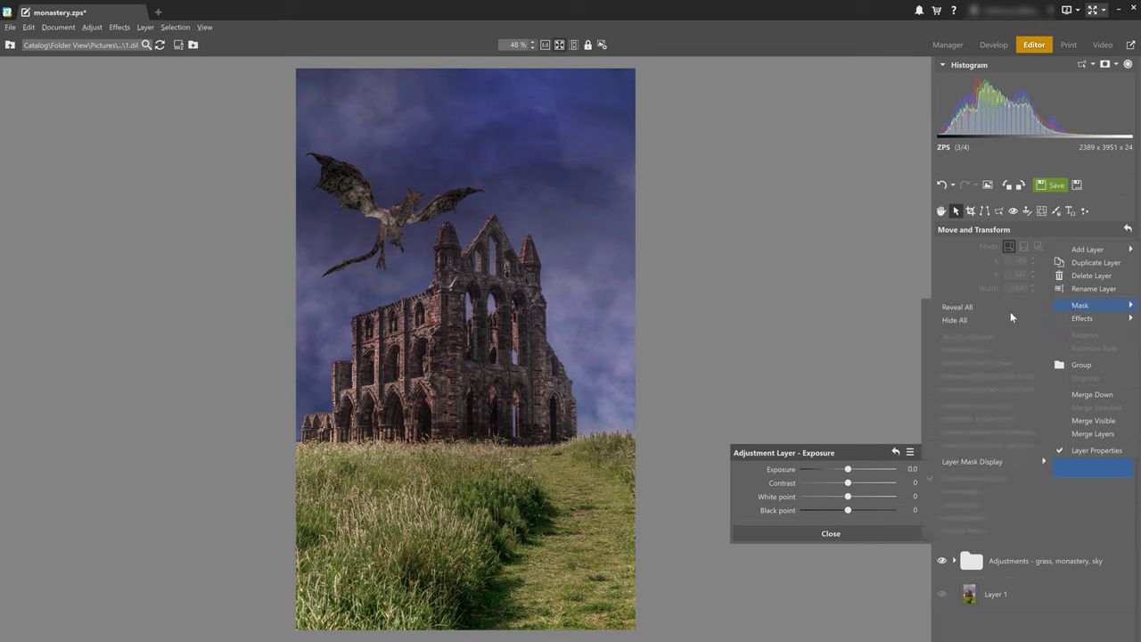
pyautogui.click(1000, 322)
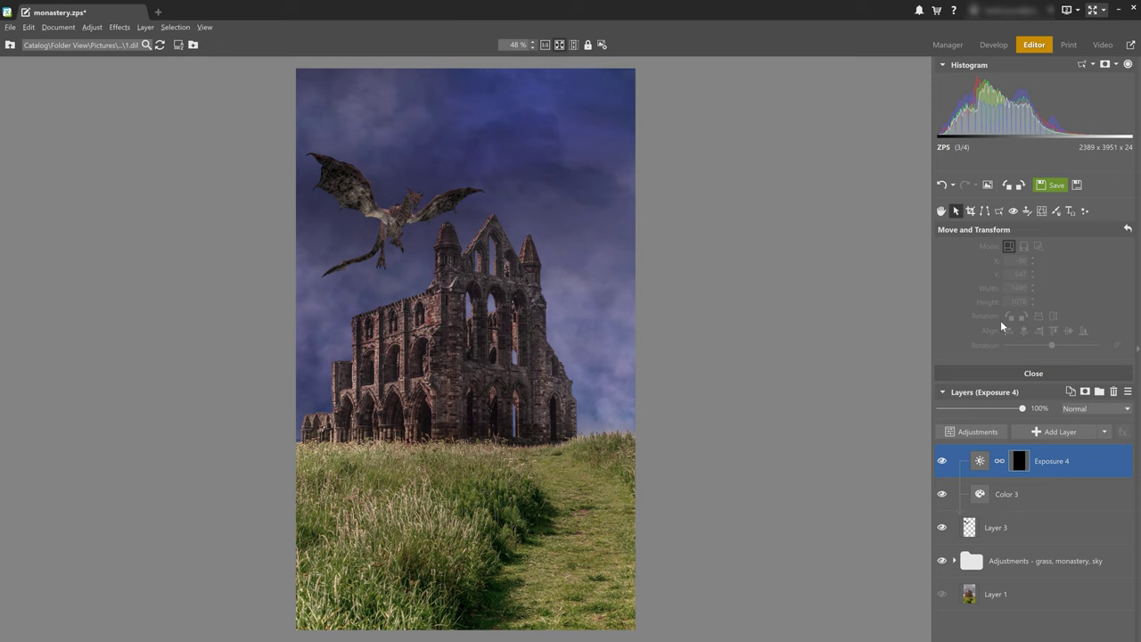
# Step: Paint white with a size-70 brush on the Exposure 4 mask over the dragon's body
pyautogui.press('b')
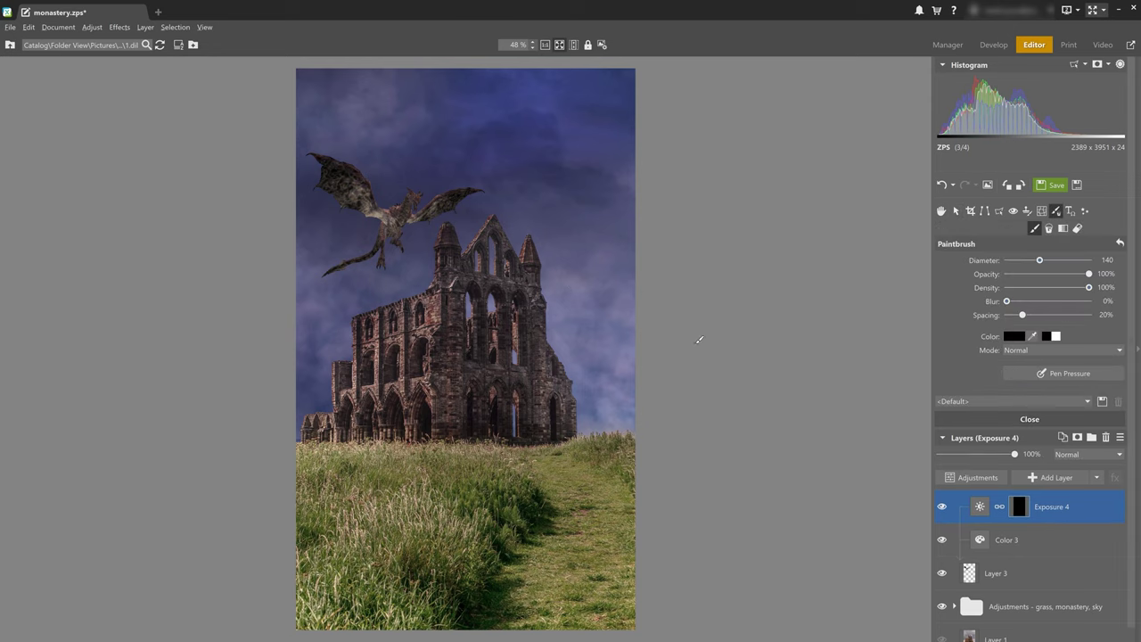
pyautogui.scroll(4, 417, 235)
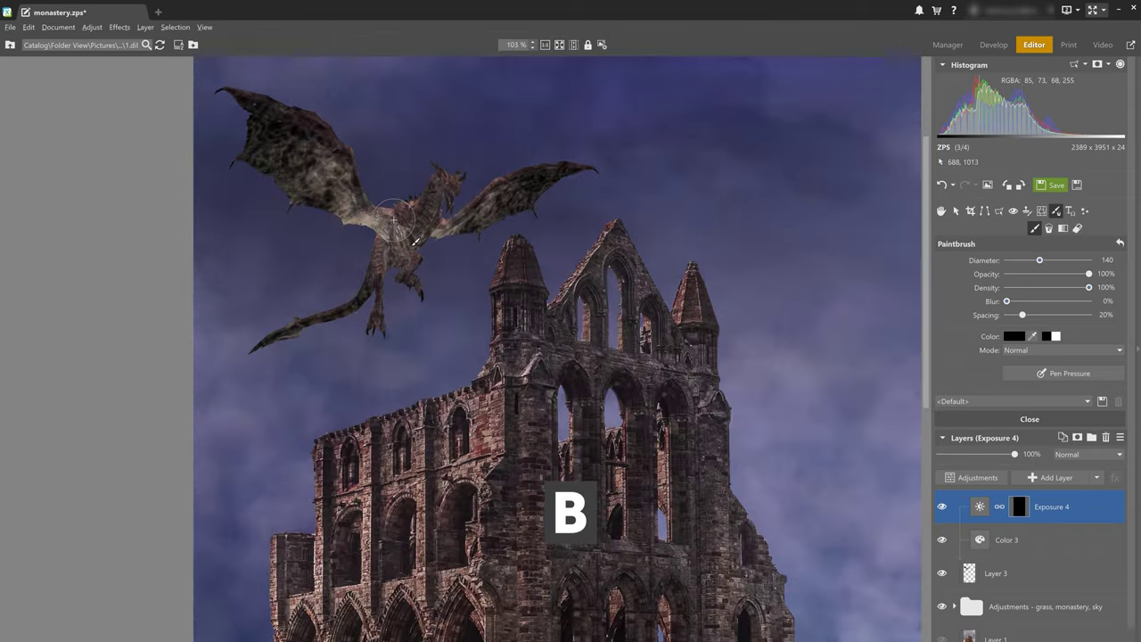
pyautogui.scroll(1, 415, 239)
pyautogui.click(1062, 327)
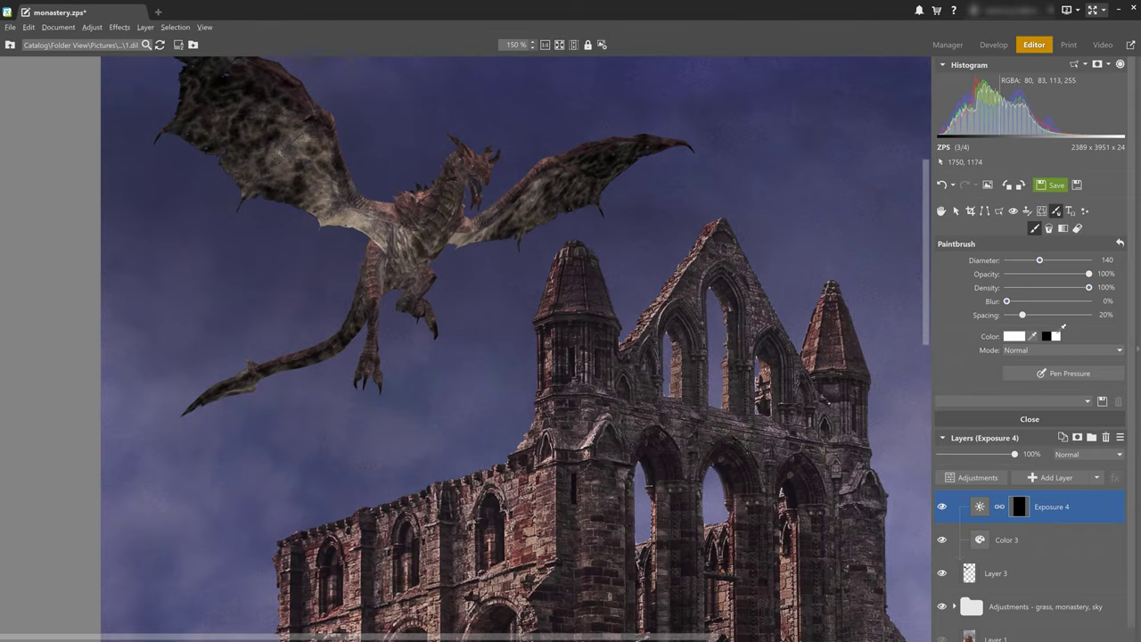
pyautogui.press('[')
pyautogui.press('[')
pyautogui.press('[')
pyautogui.moveTo(389, 233)
pyautogui.mouseDown()
pyautogui.moveTo(437, 219)
pyautogui.moveTo(490, 251)
pyautogui.mouseUp()
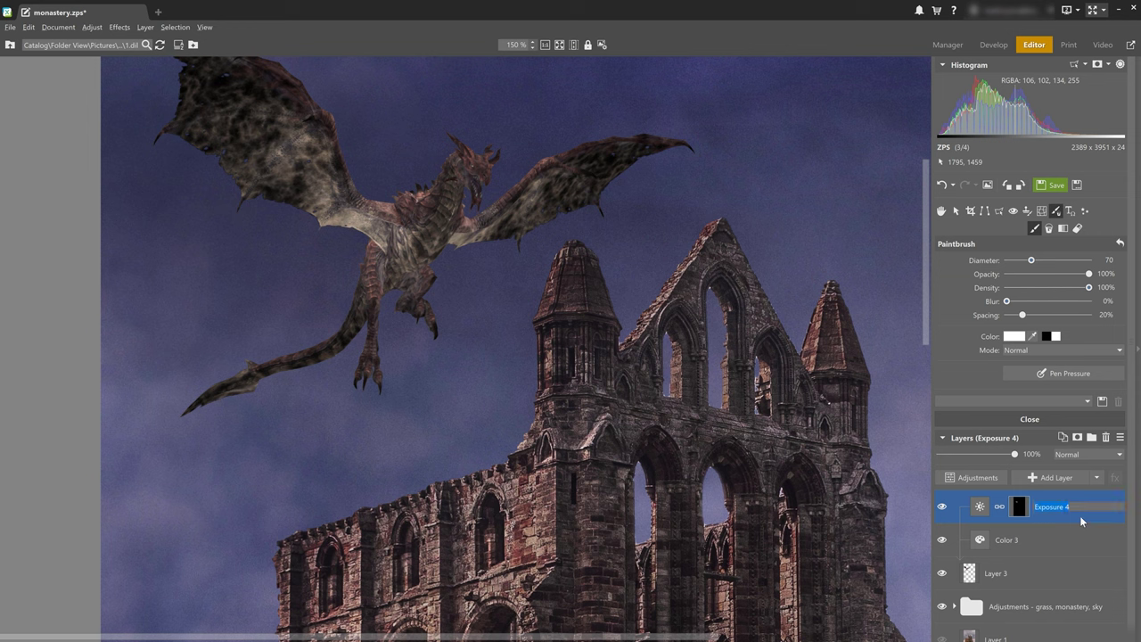
# Step: Set Exposure 4 to -0.7, raise brush blur to 29%, and paint the dragon's chest and shoulders
pyautogui.click(979, 506)
pyautogui.moveTo(848, 515); pyautogui.dragTo(819, 541)
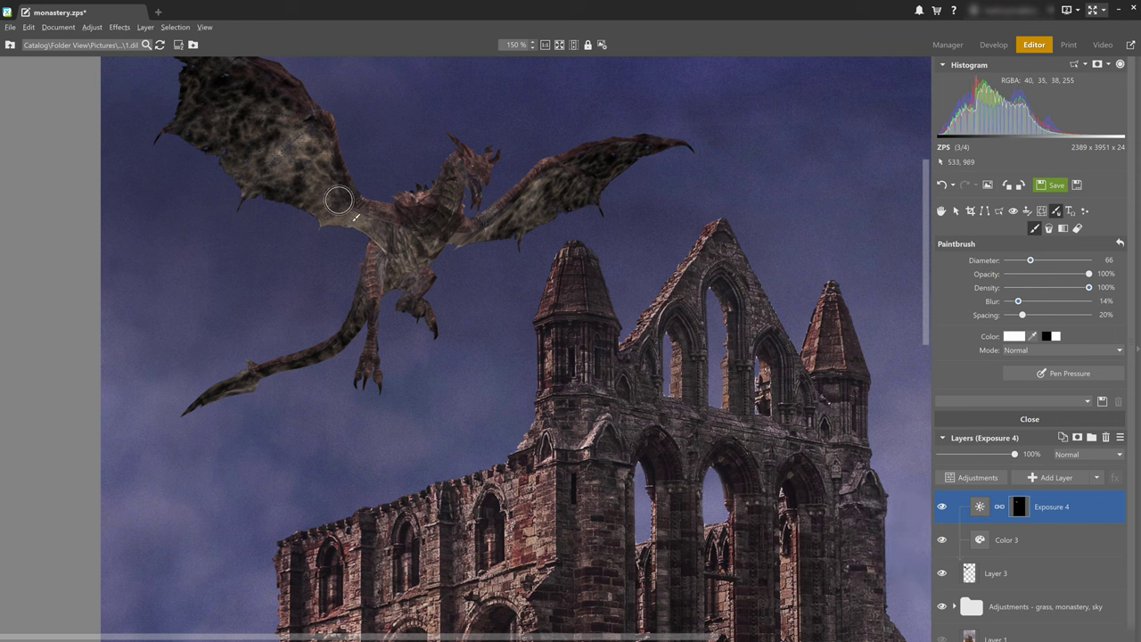
pyautogui.moveTo(1018, 302); pyautogui.dragTo(1031, 304)
pyautogui.moveTo(330, 201)
pyautogui.mouseDown()
pyautogui.moveTo(398, 254)
pyautogui.moveTo(438, 211)
pyautogui.moveTo(449, 230)
pyautogui.moveTo(505, 222)
pyautogui.moveTo(391, 247)
pyautogui.moveTo(408, 267)
pyautogui.moveTo(393, 238)
pyautogui.moveTo(330, 214)
pyautogui.moveTo(347, 218)
pyautogui.moveTo(298, 166)
pyautogui.moveTo(304, 140)
pyautogui.moveTo(325, 171)
pyautogui.moveTo(554, 176)
pyautogui.moveTo(496, 225)
pyautogui.mouseUp()
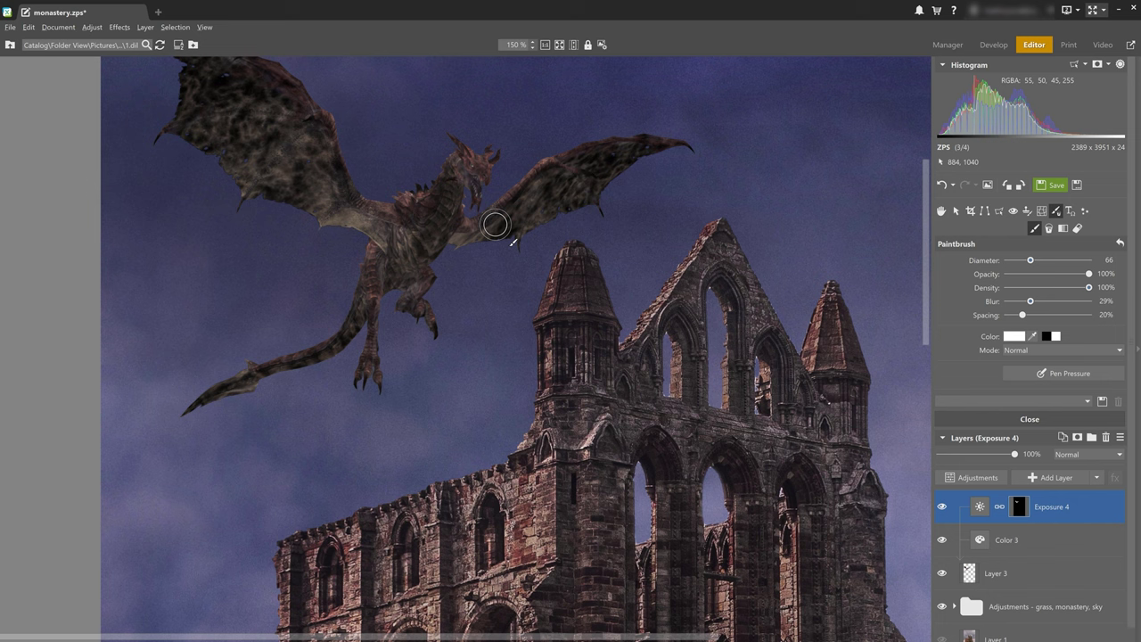
# Step: Paste the 'unnamed' dragon image as a layer, move it top-right, and name it 'flying dragon'
pyautogui.click(1098, 479)
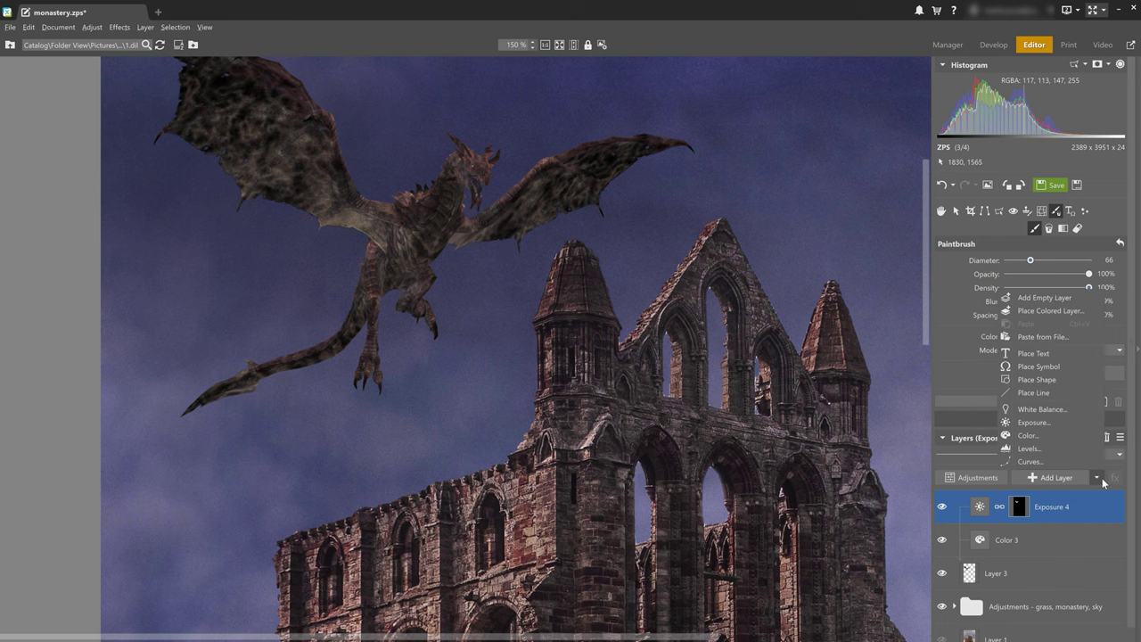
pyautogui.click(1058, 340)
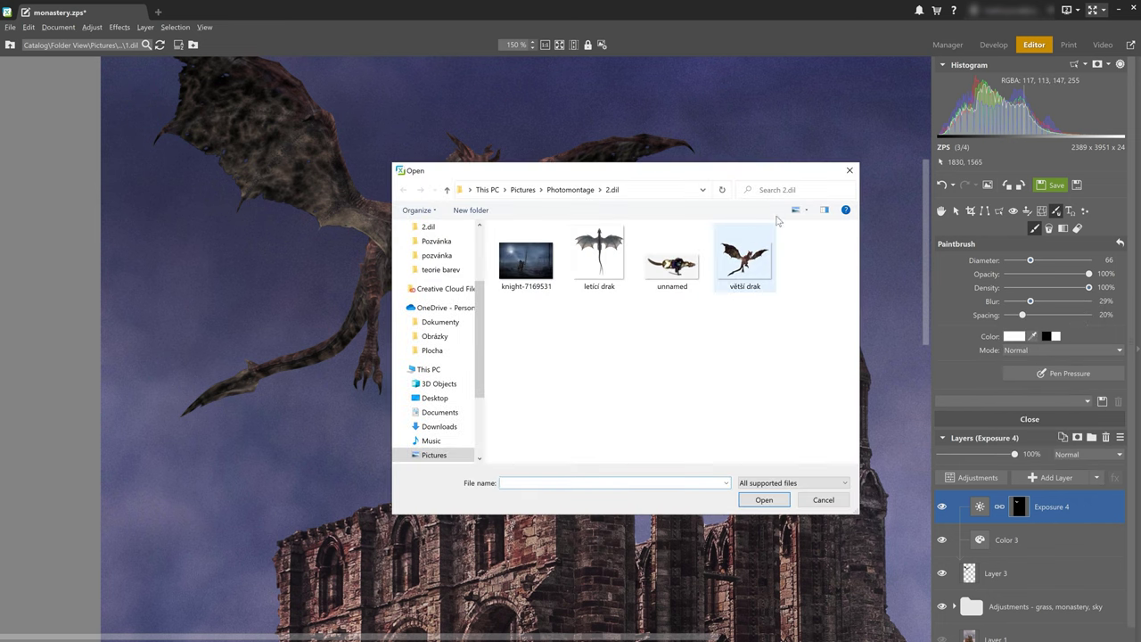
pyautogui.doubleClick(666, 249)
pyautogui.scroll(-5, 624, 247)
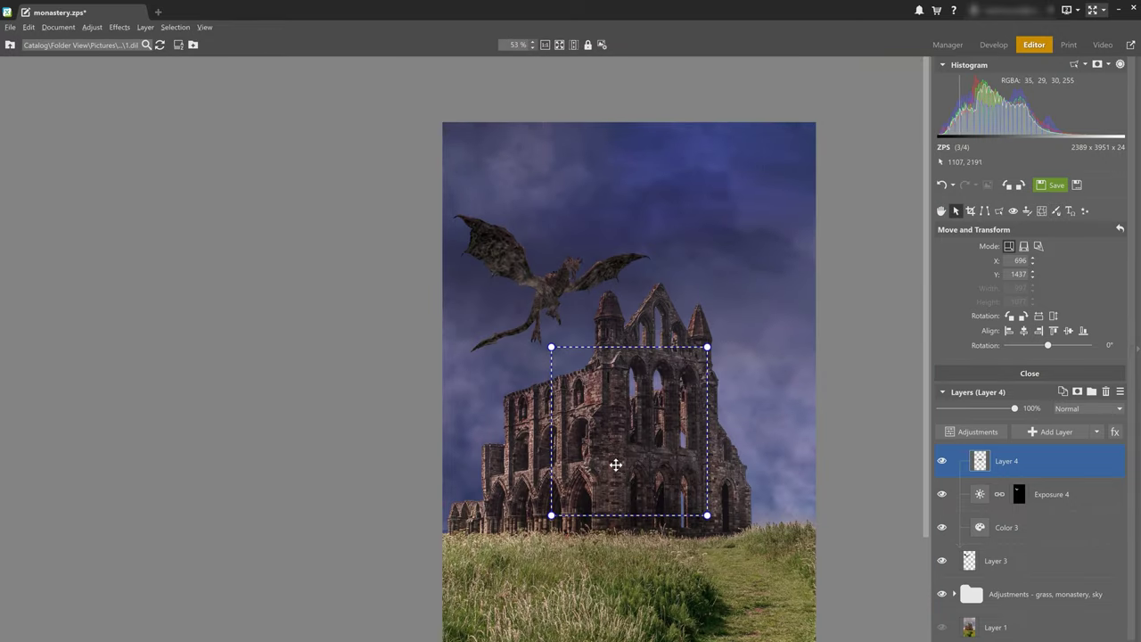
pyautogui.moveTo(615, 464); pyautogui.dragTo(719, 249)
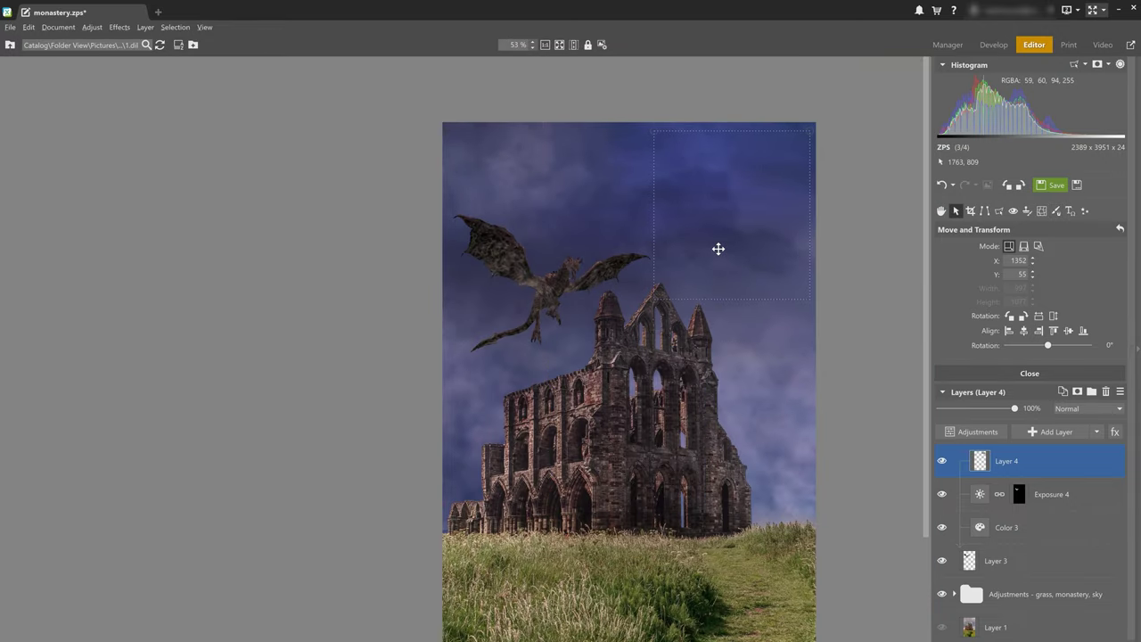
pyautogui.moveTo(1034, 466); pyautogui.dragTo(978, 546)
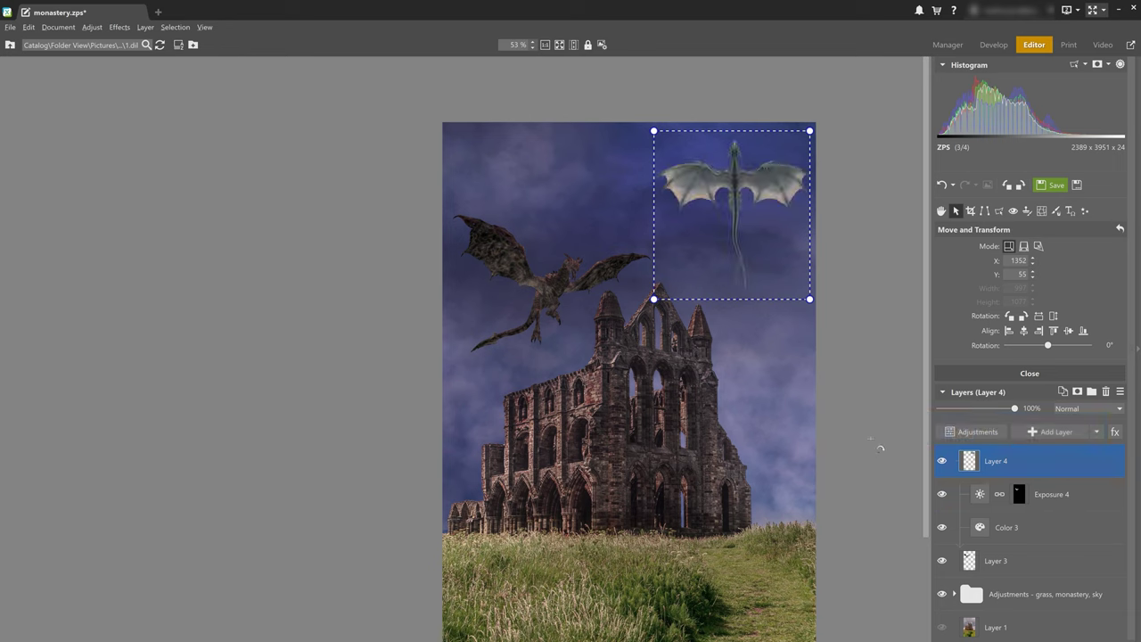
pyautogui.doubleClick(994, 462)
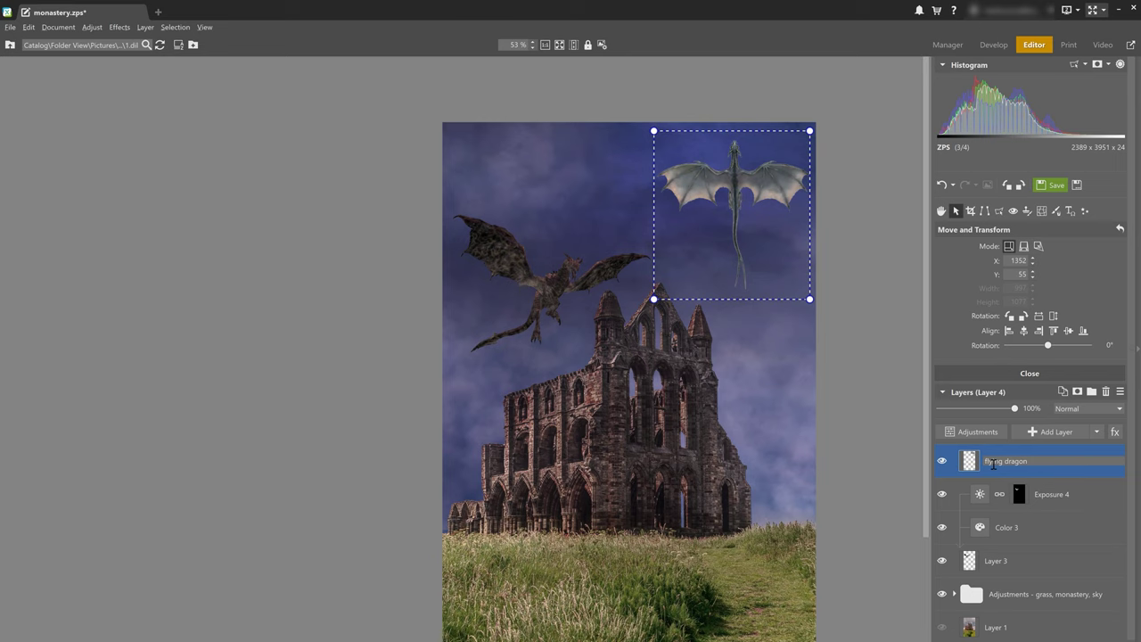
pyautogui.press('Return')
# Step: Shrink the small dragon into the top-right corner, tilt it diagonally, and apply
pyautogui.moveTo(653, 299); pyautogui.dragTo(720, 225)
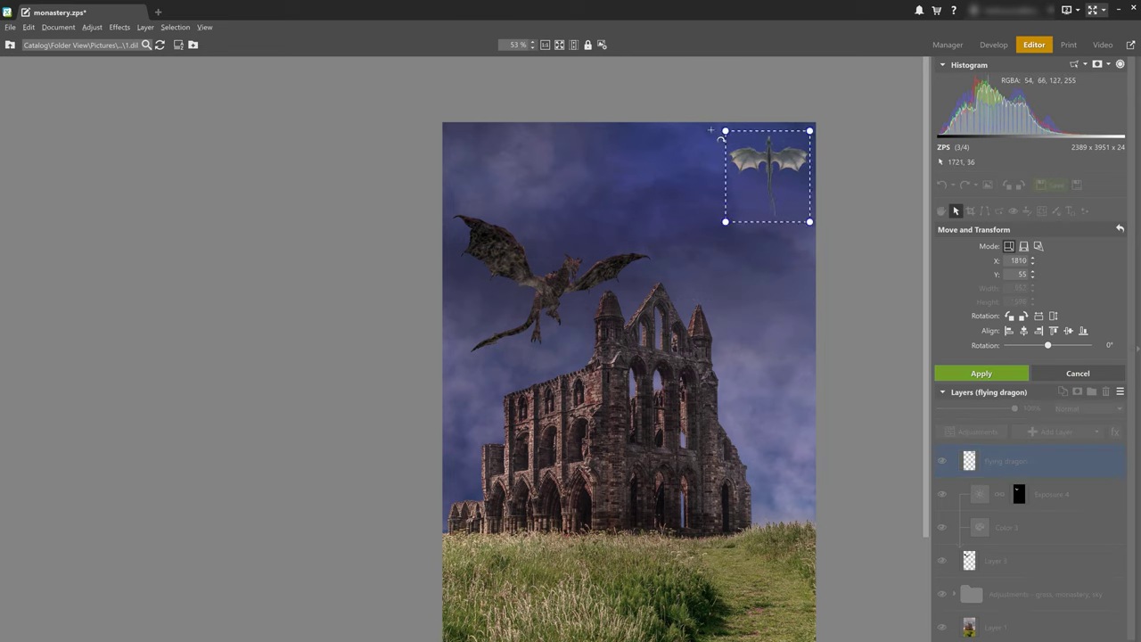
pyautogui.moveTo(710, 131); pyautogui.dragTo(742, 250)
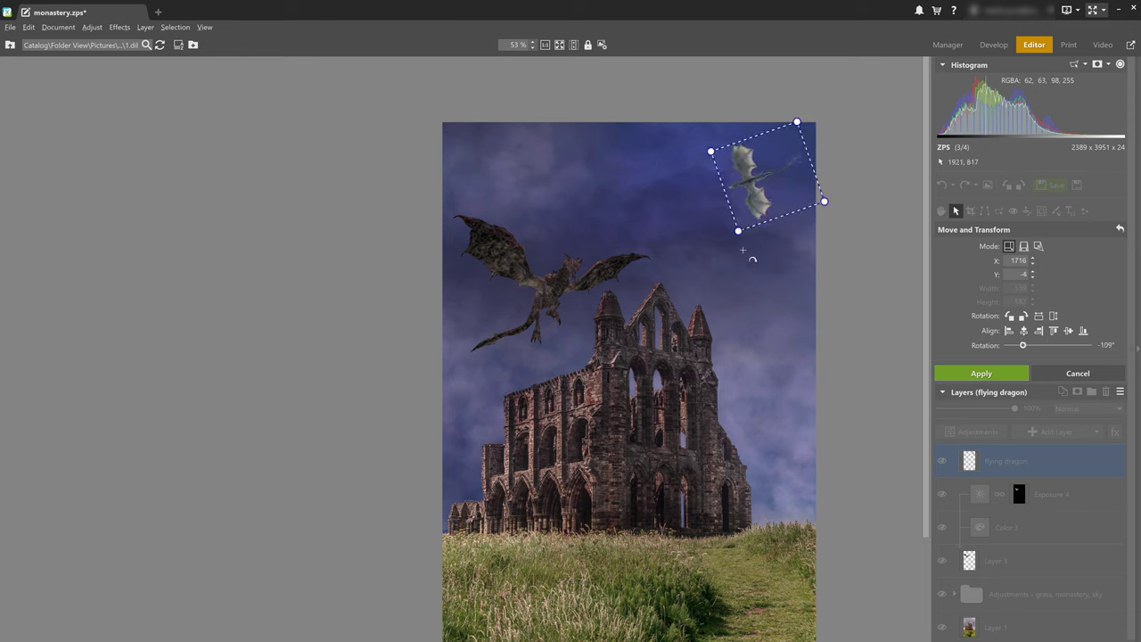
pyautogui.click(981, 373)
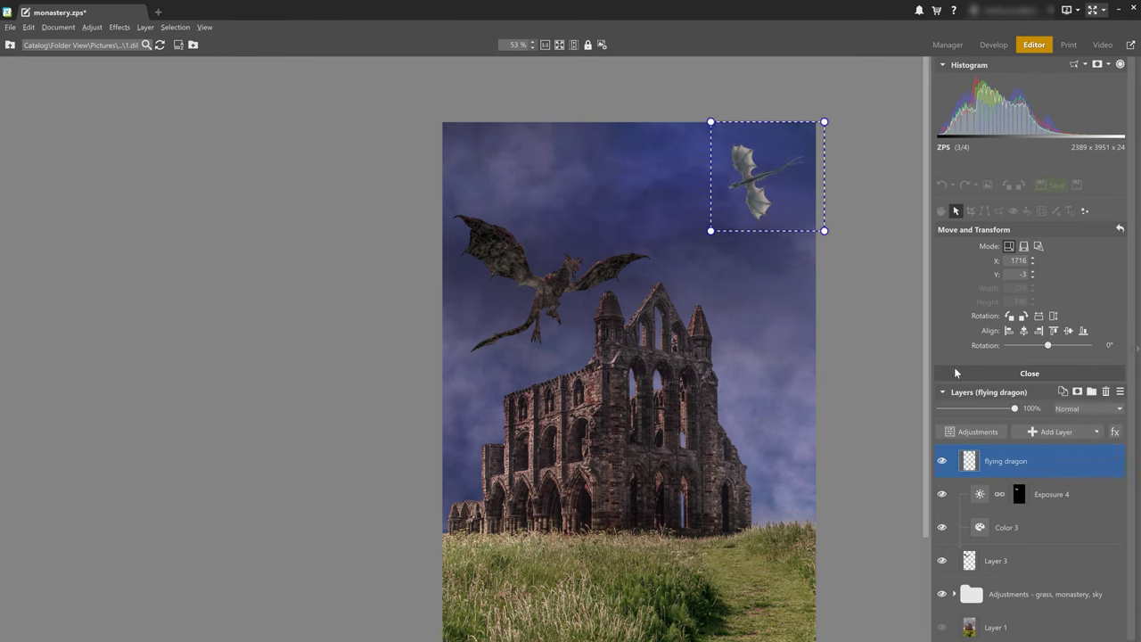
# Step: Add Exposure 5 to the flying dragon (exposure -1.0, lower white/black points) and set its opacity to 53%
pyautogui.rightClick(1034, 460)
pyautogui.moveTo(1048, 254)
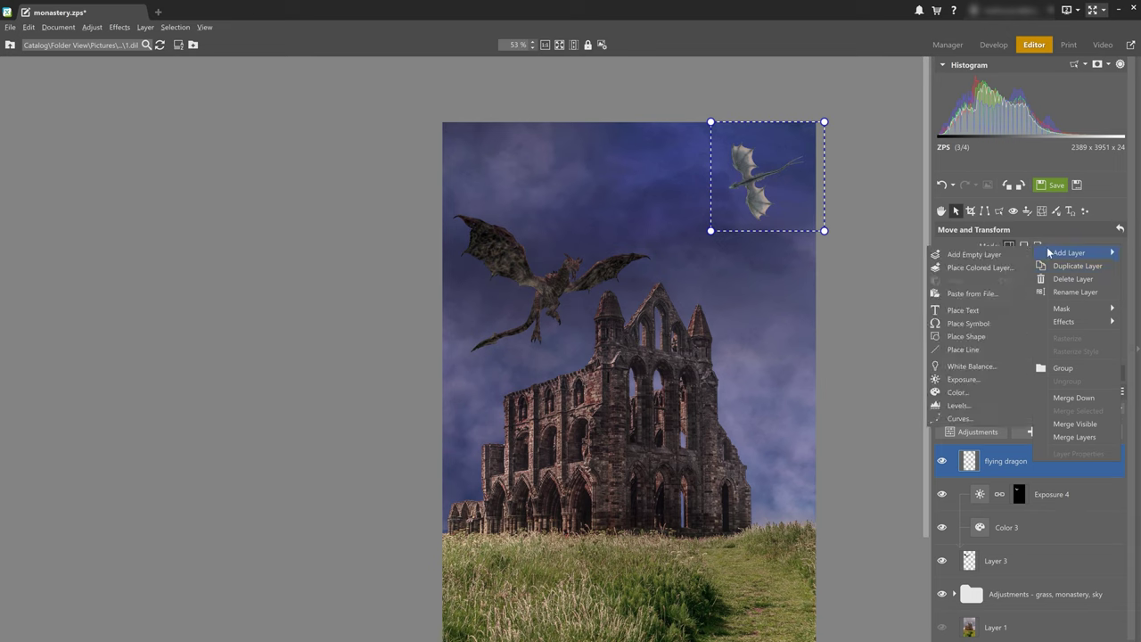
pyautogui.click(977, 382)
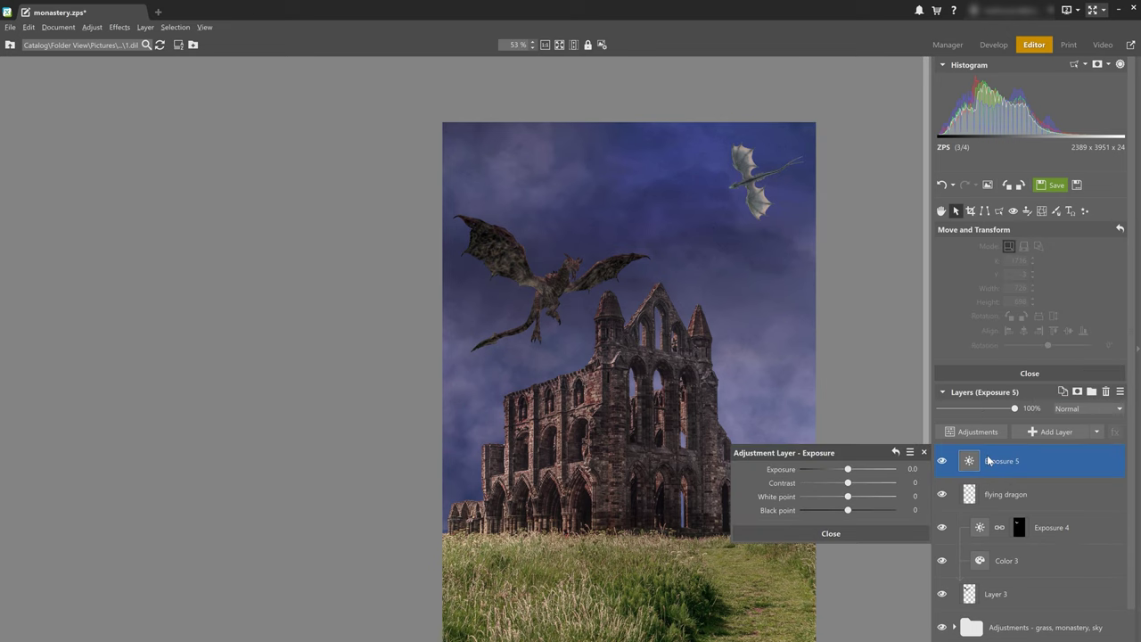
pyautogui.moveTo(990, 462); pyautogui.dragTo(948, 497)
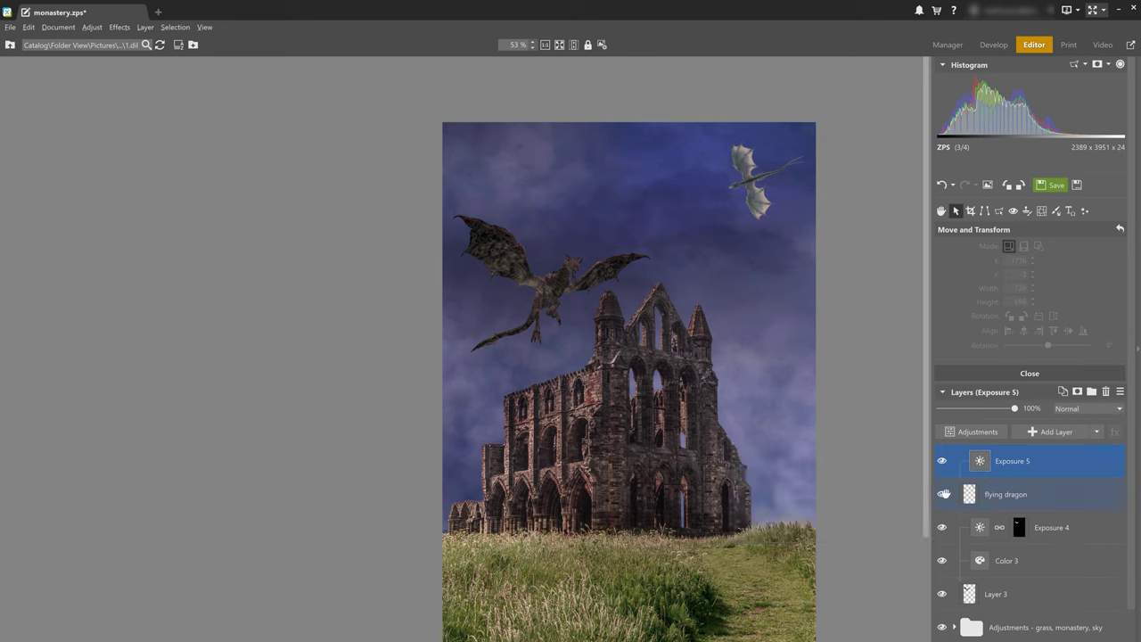
pyautogui.click(977, 462)
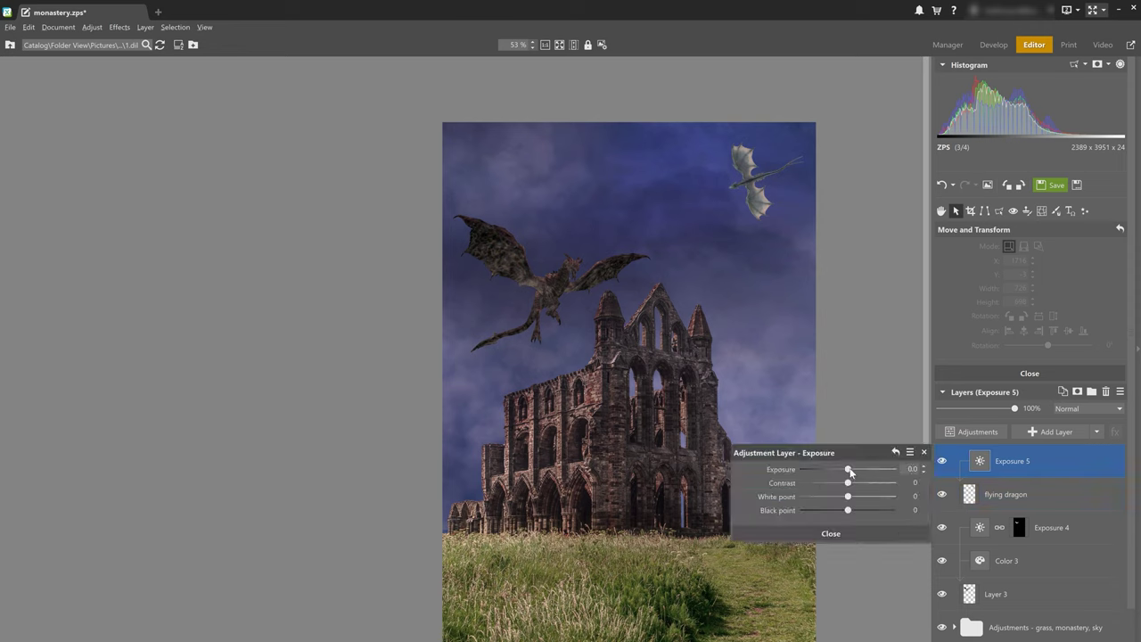
pyautogui.moveTo(850, 470)
pyautogui.mouseDown()
pyautogui.moveTo(834, 471)
pyautogui.moveTo(858, 490)
pyautogui.mouseUp()
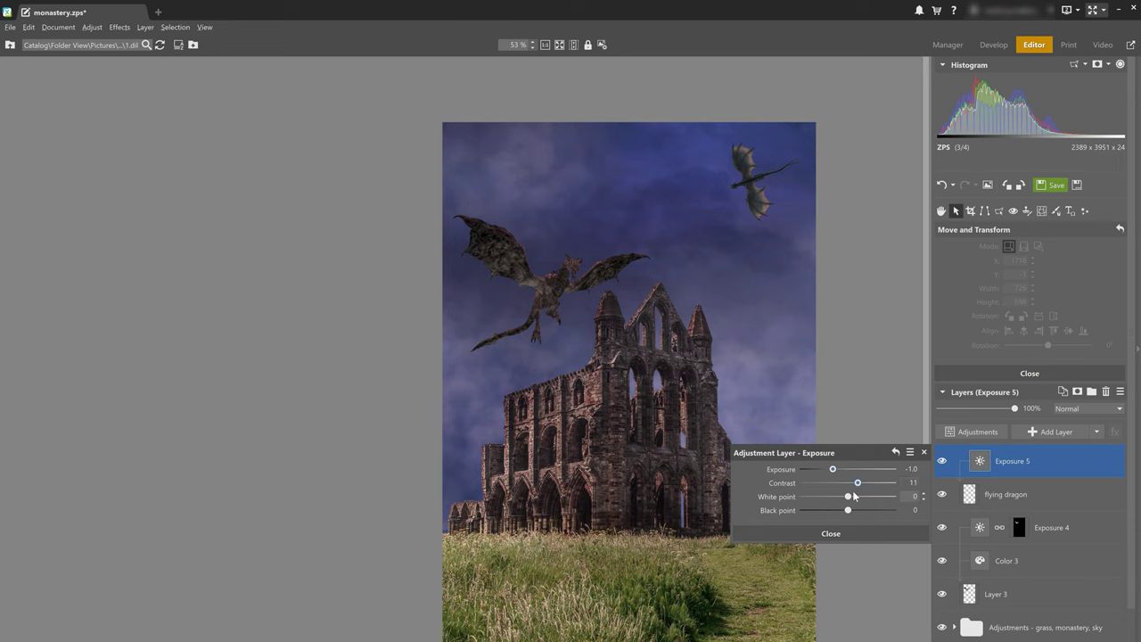
pyautogui.moveTo(849, 497); pyautogui.dragTo(828, 511)
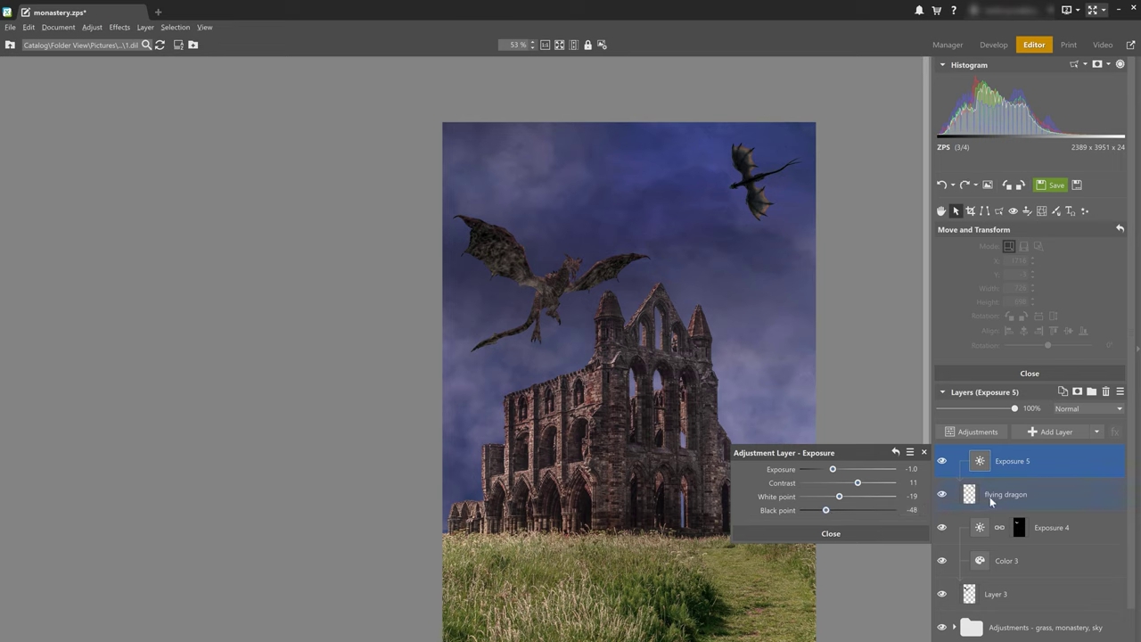
pyautogui.click(989, 501)
pyautogui.moveTo(1012, 408); pyautogui.dragTo(981, 411)
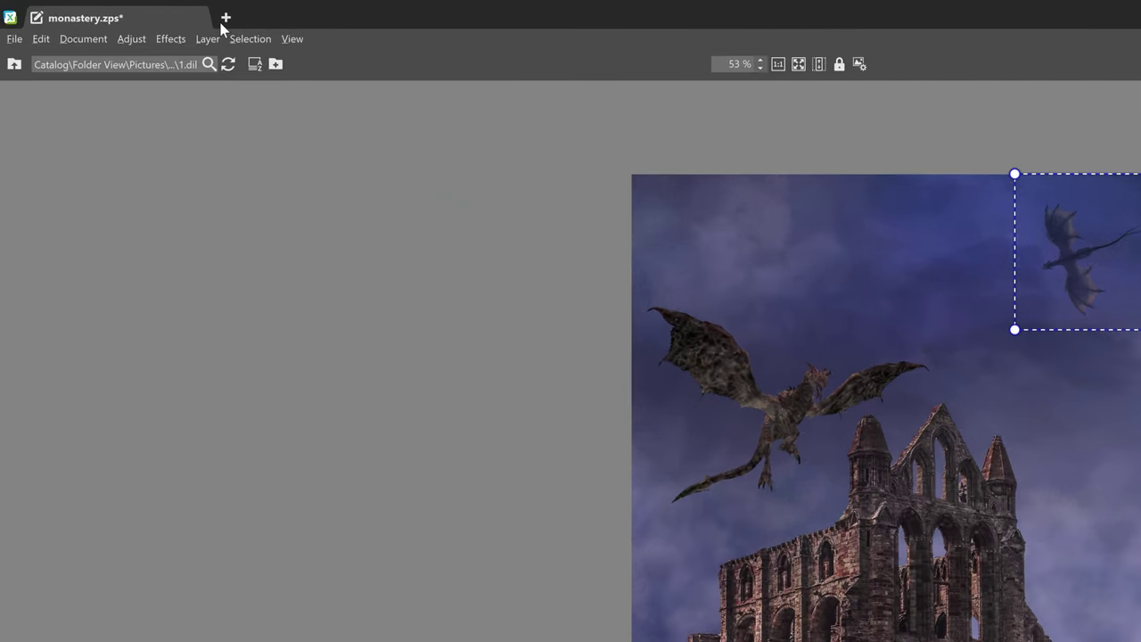
# Step: Open knight-7169531.jpg in a new Editor tab and zoom in on the knight
pyautogui.click(157, 14)
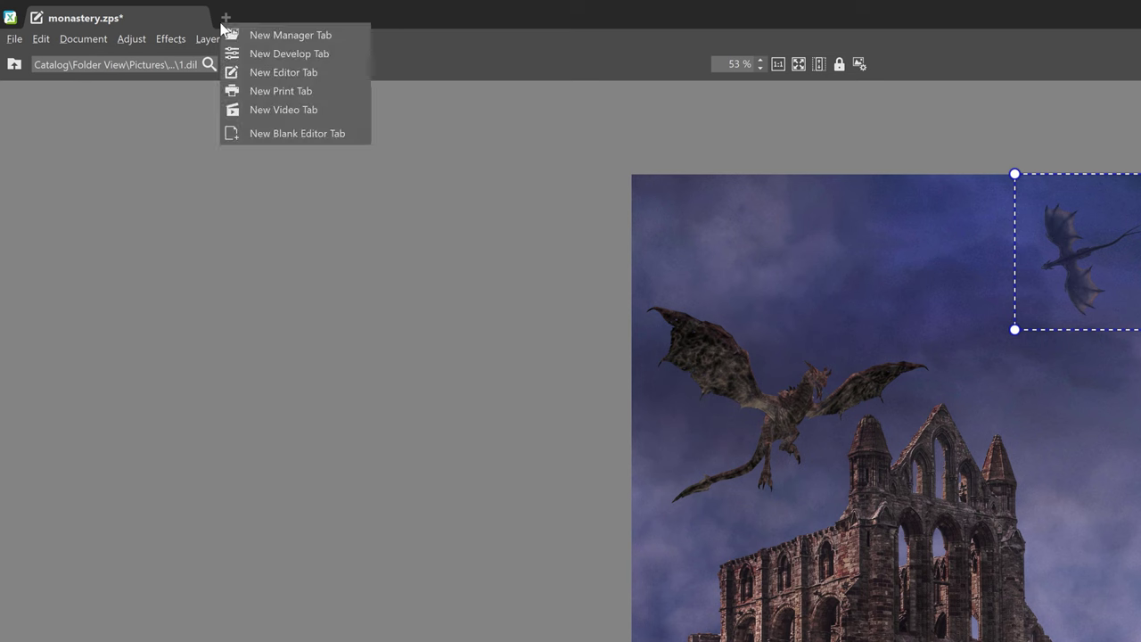
pyautogui.click(281, 71)
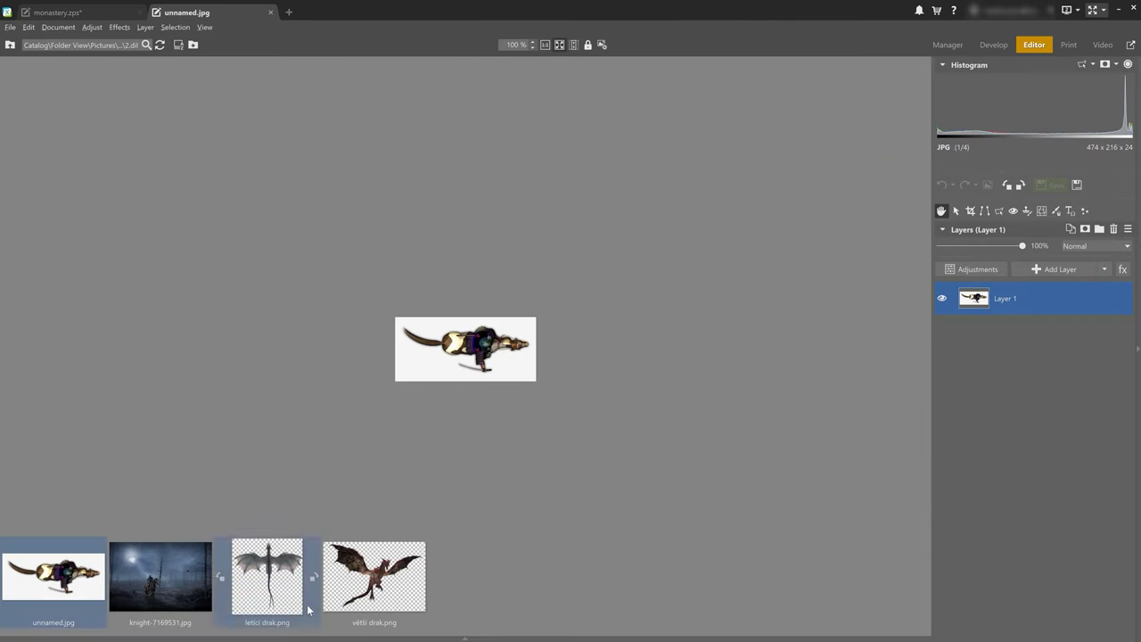
pyautogui.click(173, 583)
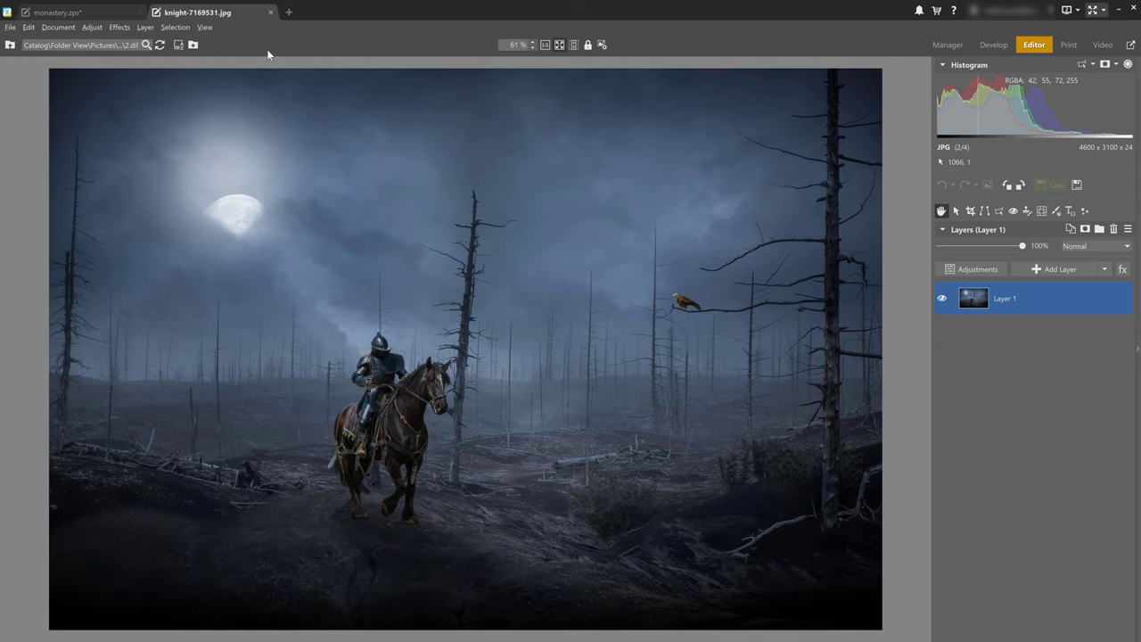
pyautogui.scroll(3, 374, 482)
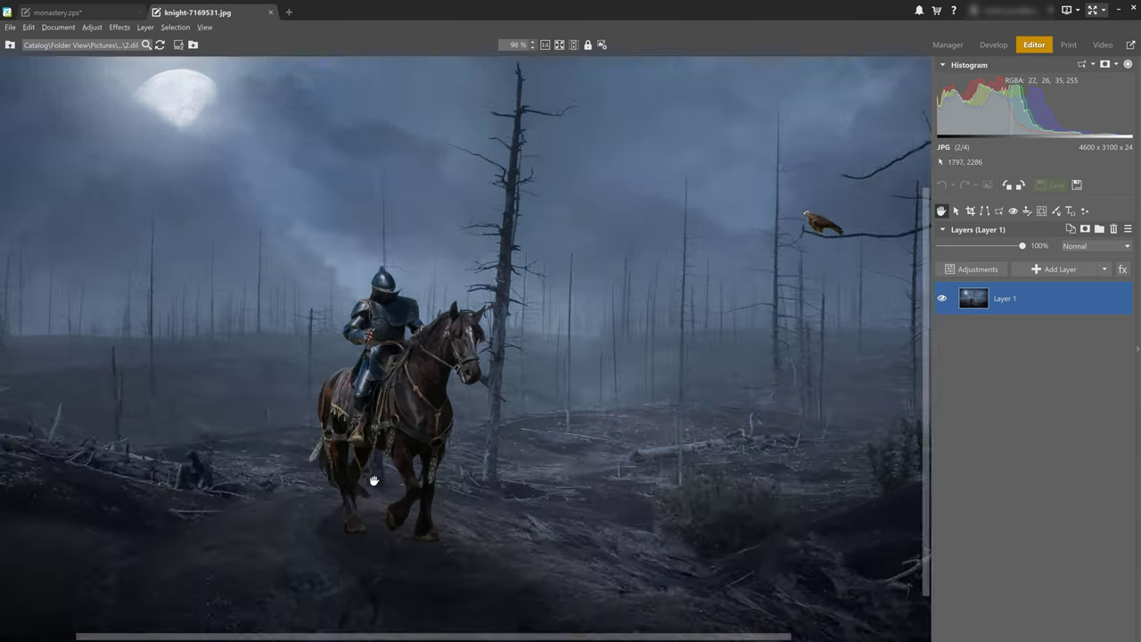
pyautogui.scroll(3, 374, 481)
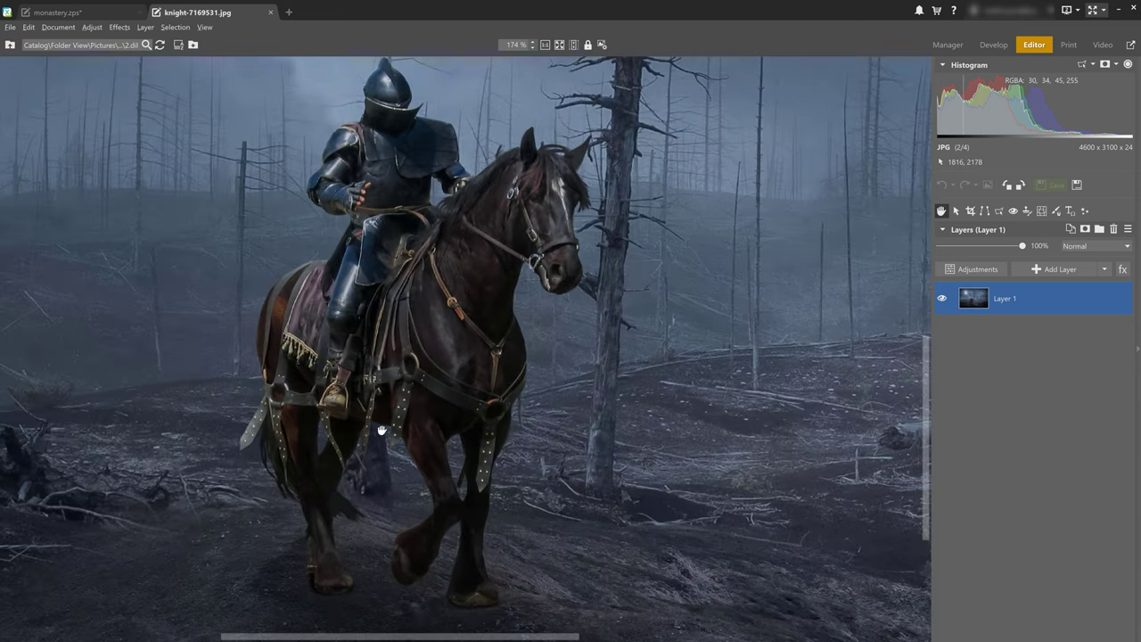
pyautogui.moveTo(381, 431); pyautogui.dragTo(380, 450)
pyautogui.scroll(-1, 380, 450)
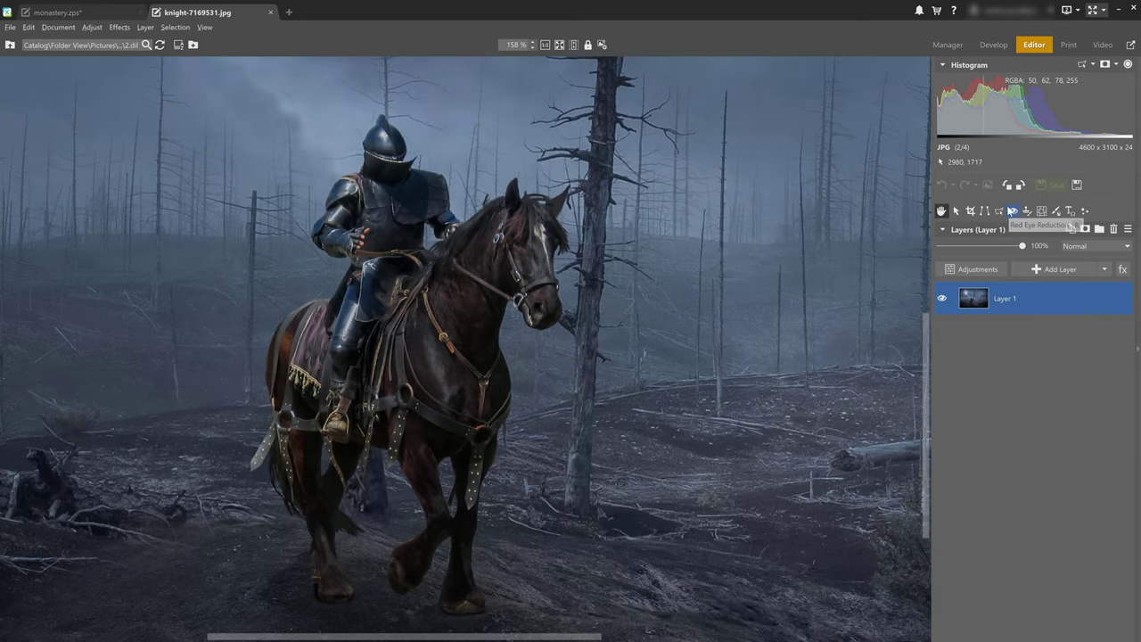
# Step: Switch to the Magnetic Lasso and zoom in on the knight's helmet to start tracing
pyautogui.click(1000, 210)
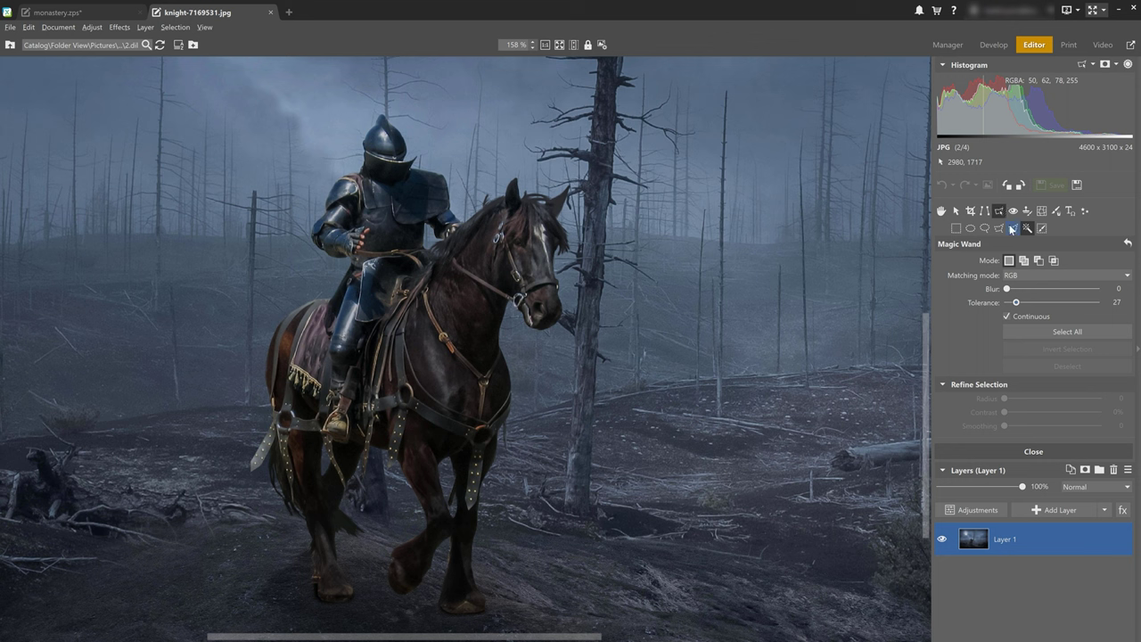
pyautogui.click(1010, 229)
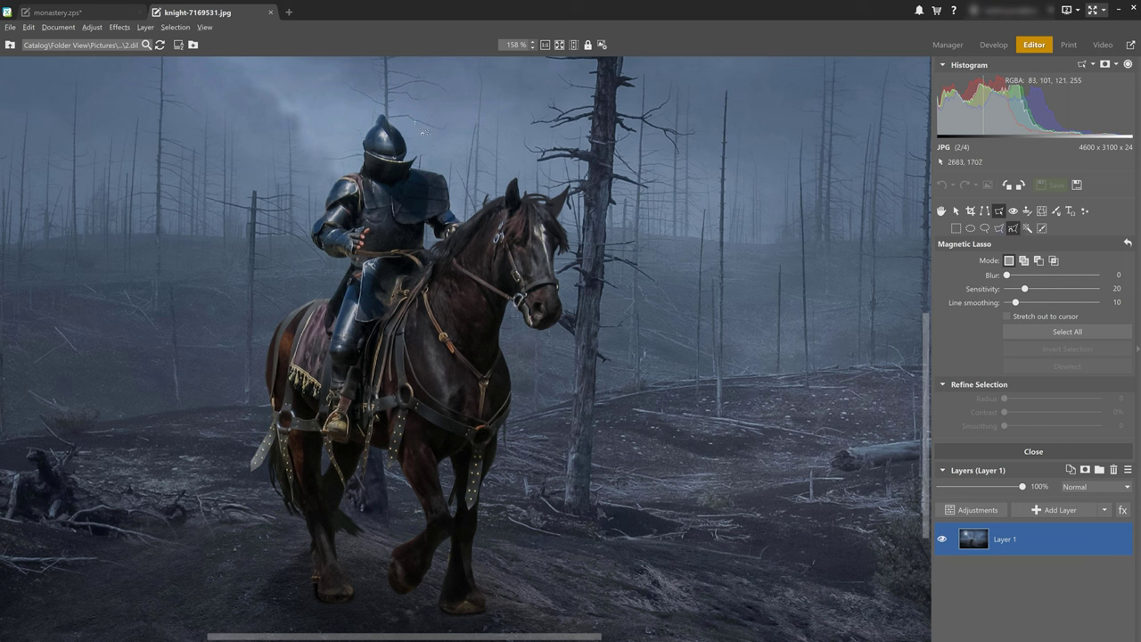
pyautogui.scroll(5, 387, 148)
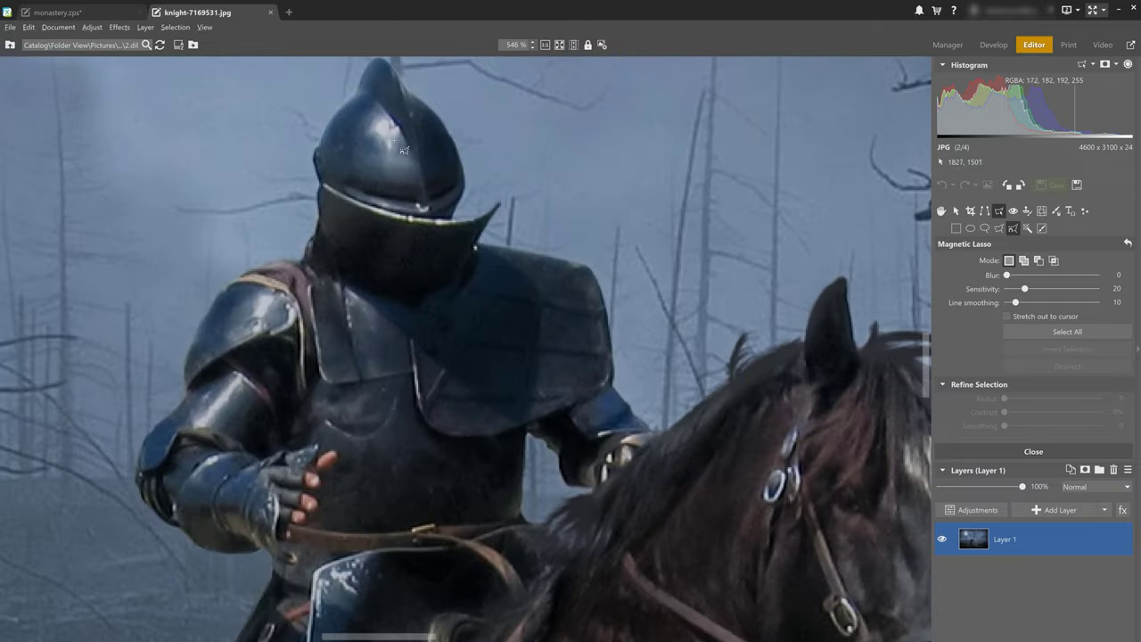
pyautogui.scroll(1, 414, 147)
pyautogui.scroll(3, 446, 179)
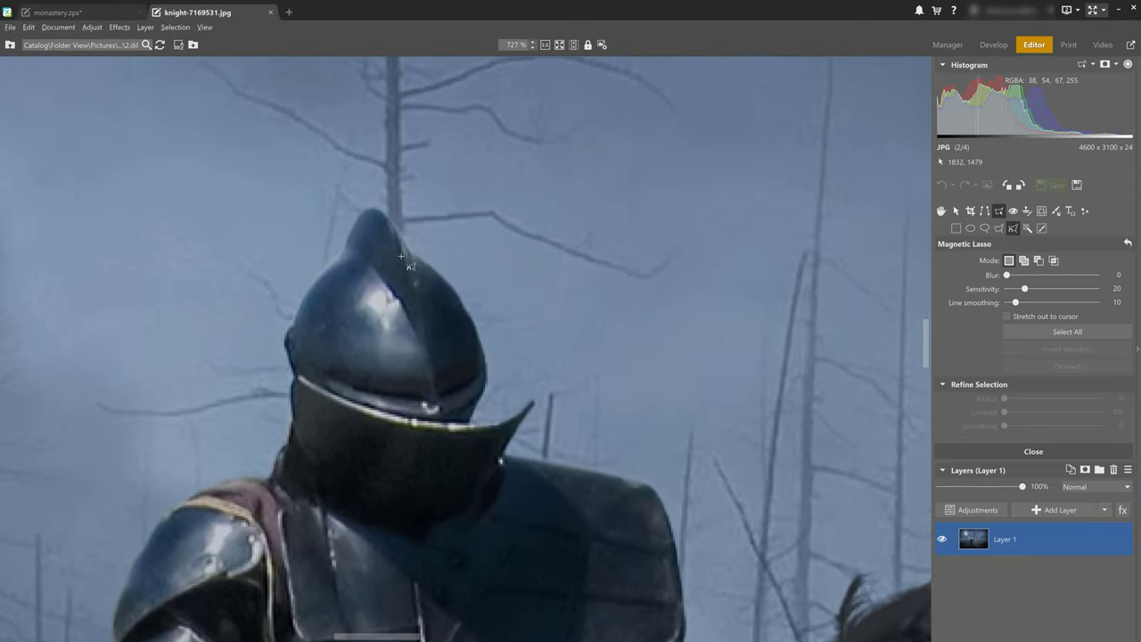
pyautogui.hscroll(-2, 488, 224)
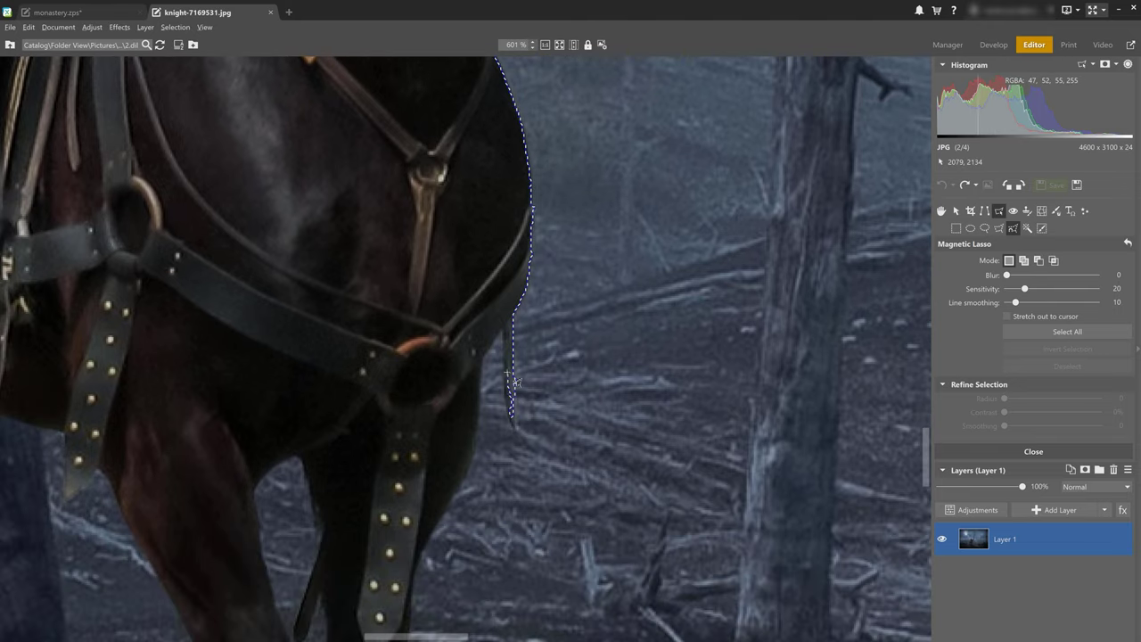
# Step: Undo the last traced stretch and continue the outline around the horse's hoof
pyautogui.press('BackSpace')
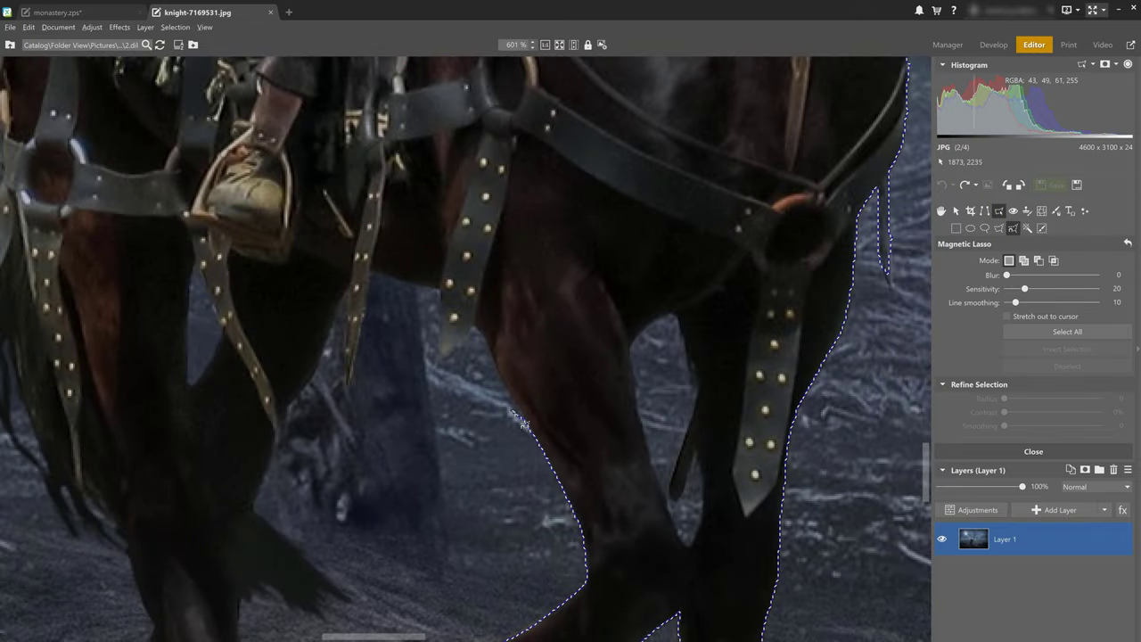
pyautogui.scroll(2, 527, 411)
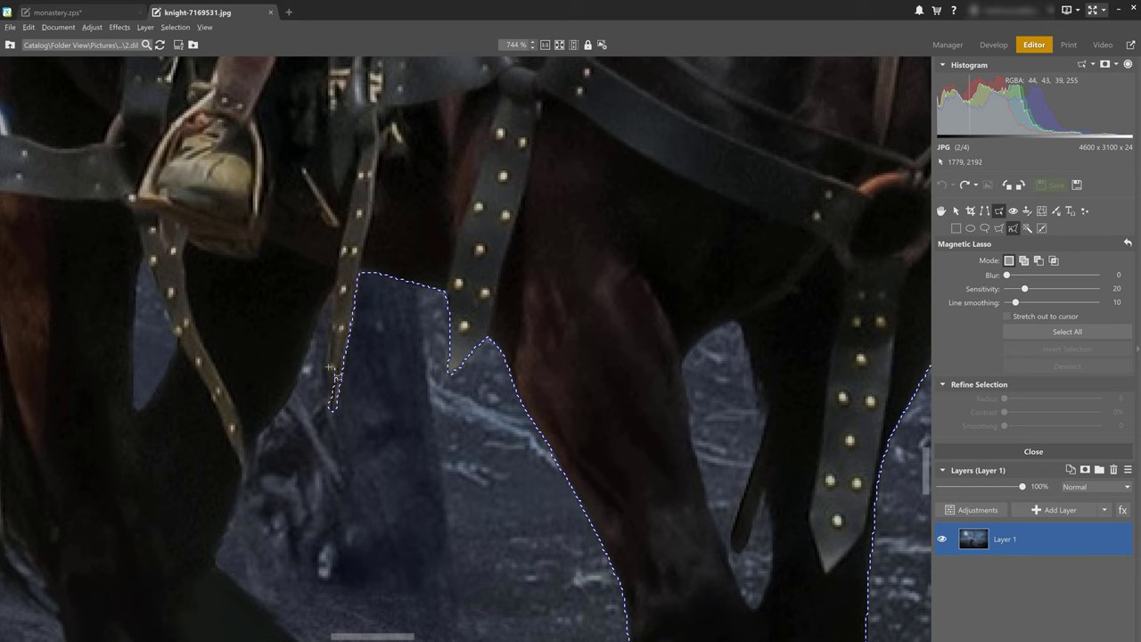
pyautogui.scroll(4, 339, 327)
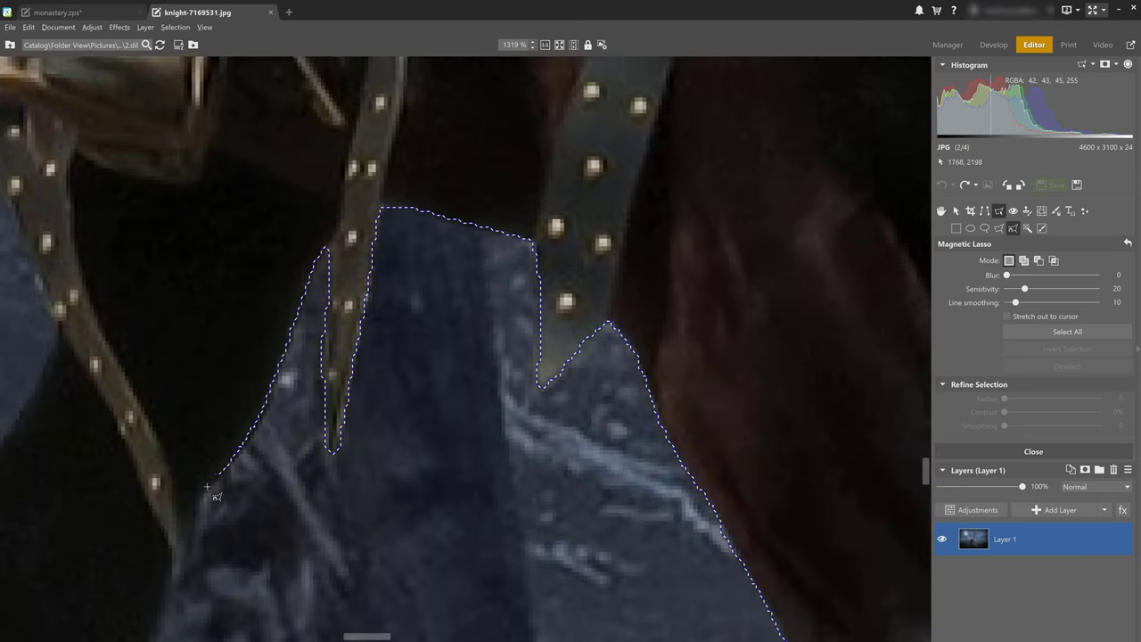
pyautogui.scroll(-1, 446, 249)
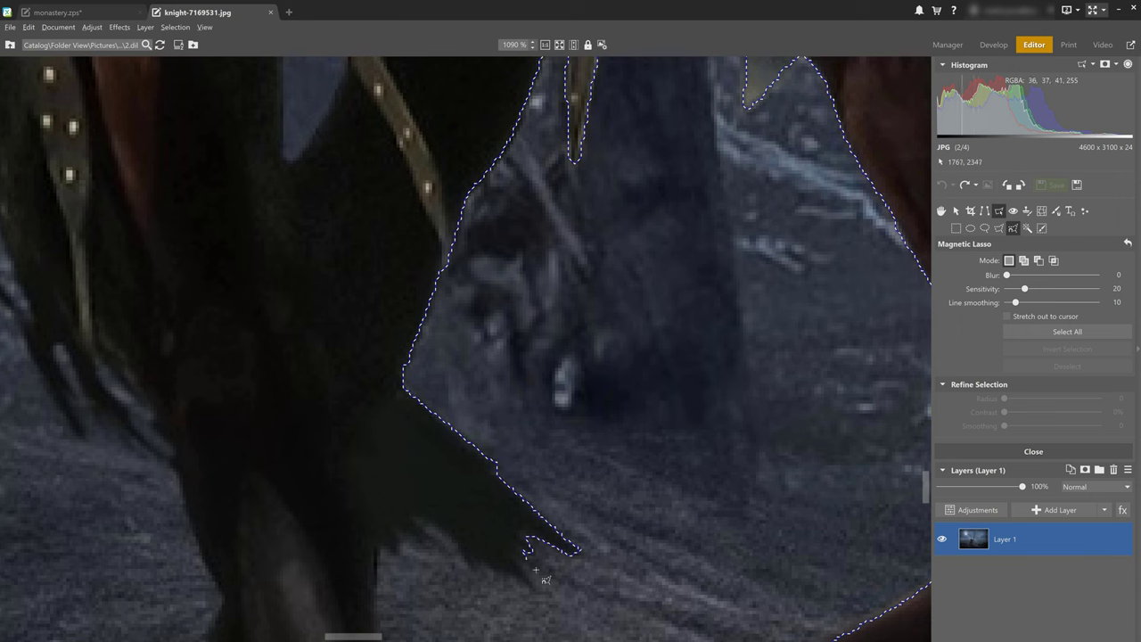
pyautogui.scroll(-3, 384, 548)
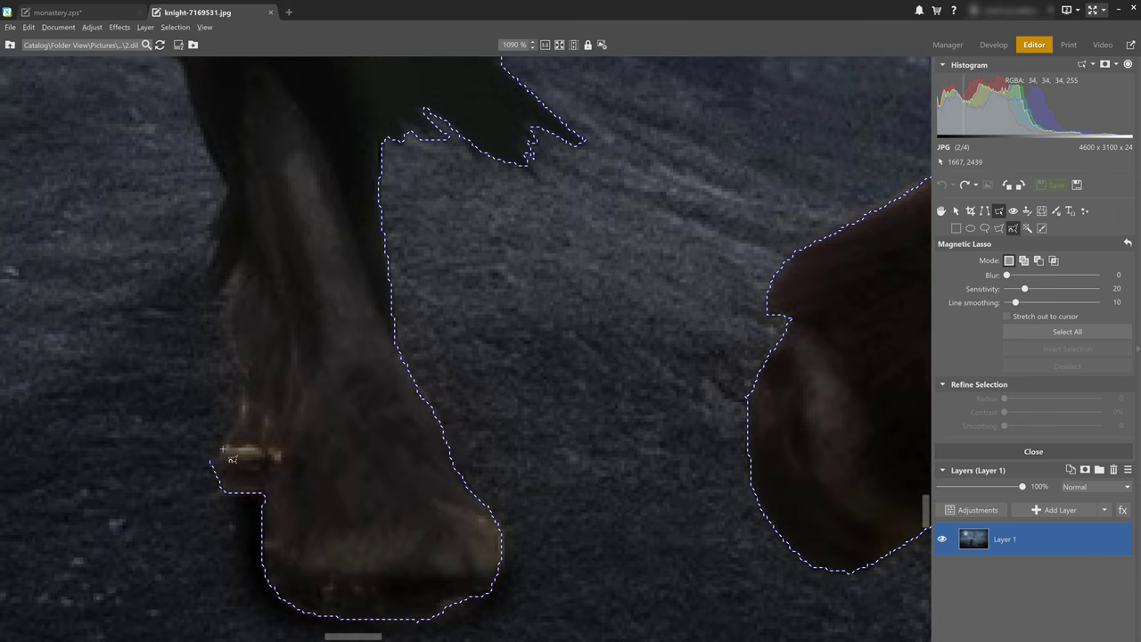
pyautogui.moveTo(250, 280)
pyautogui.mouseDown()
pyautogui.moveTo(377, 458)
pyautogui.moveTo(504, 466)
pyautogui.mouseUp()
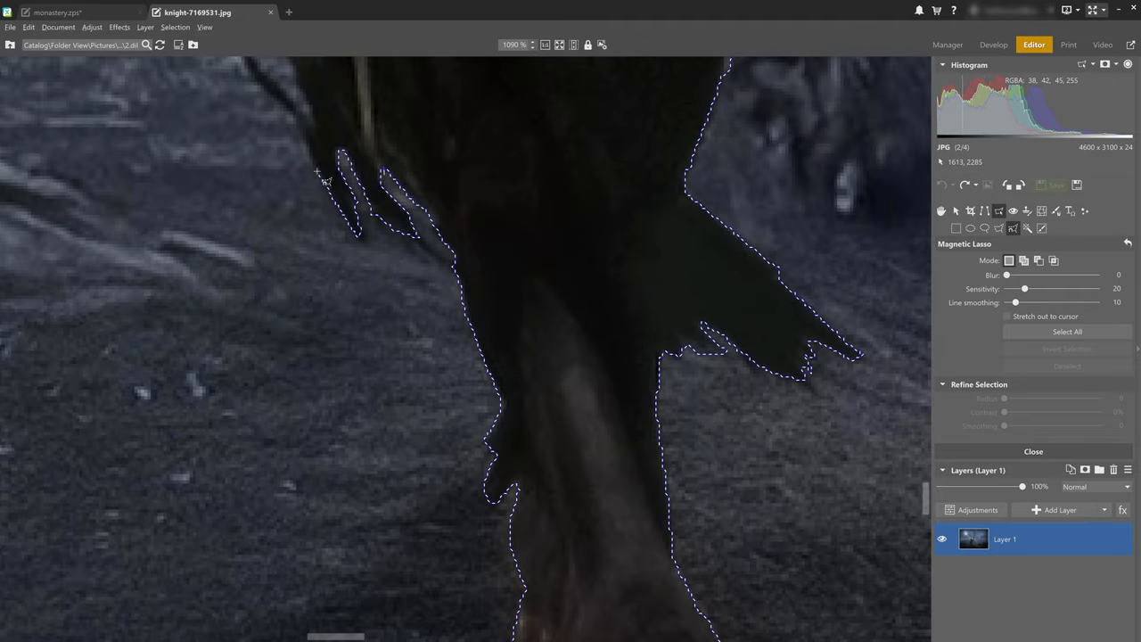
# Step: Trace on around the legs, arm and helmet, closing the selection at the helmet tip
pyautogui.scroll(3, 356, 213)
pyautogui.scroll(5, 247, 268)
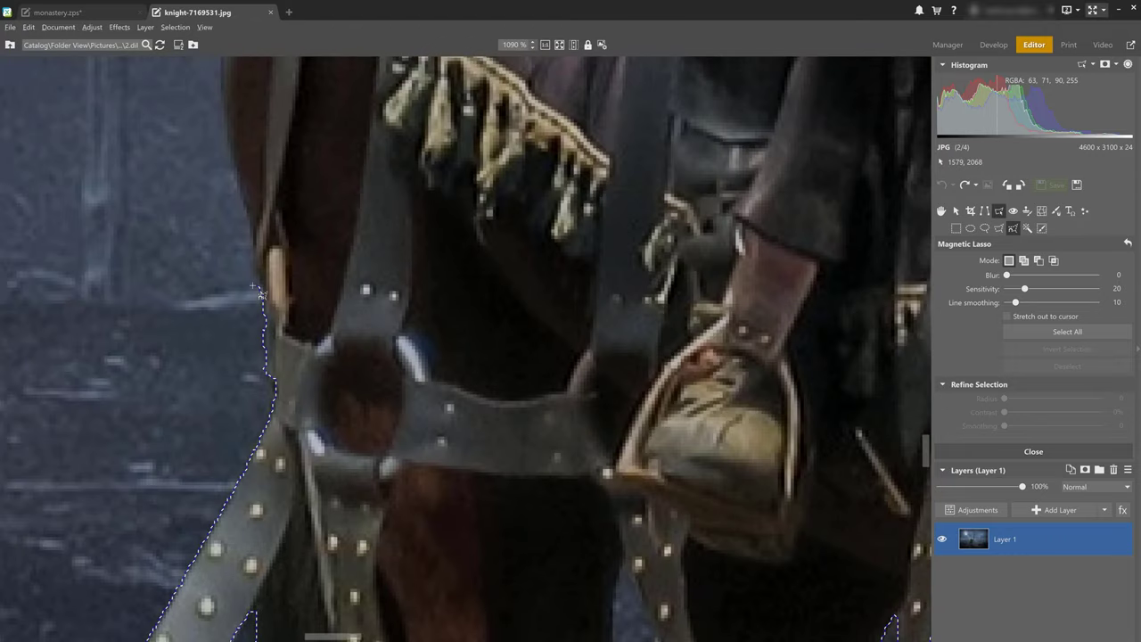
pyautogui.scroll(-1, 386, 441)
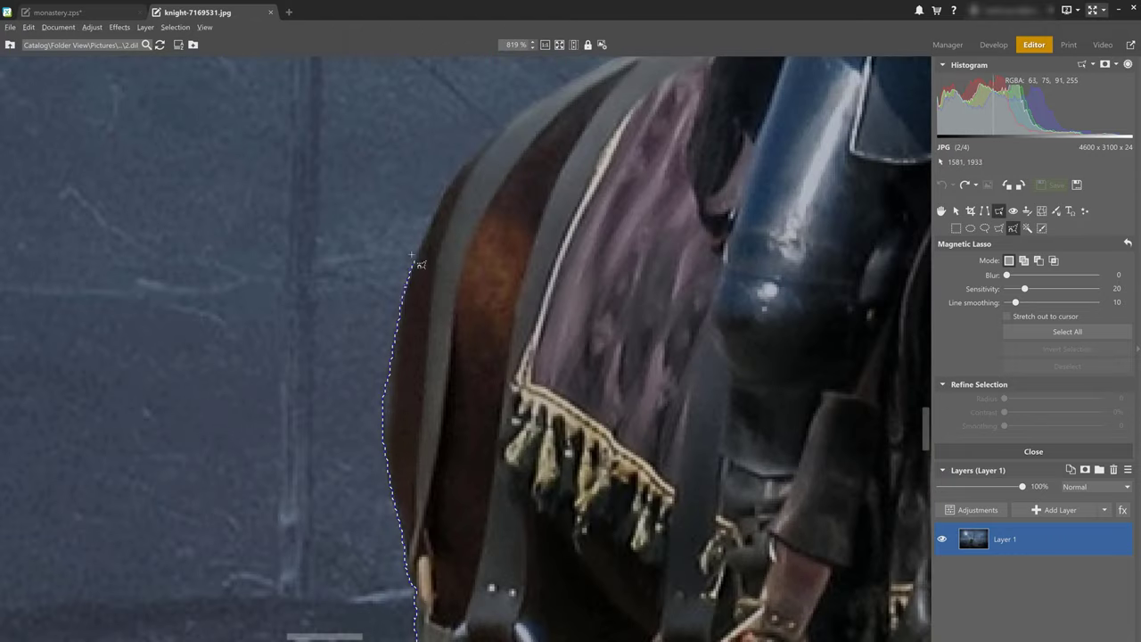
pyautogui.scroll(3, 499, 133)
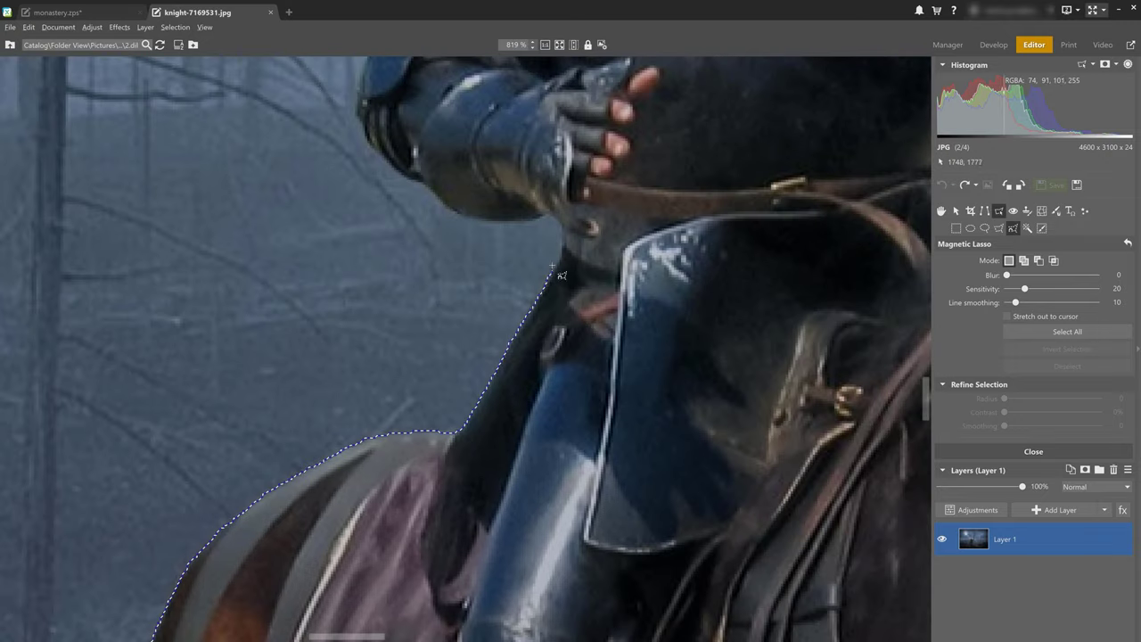
pyautogui.scroll(3, 441, 212)
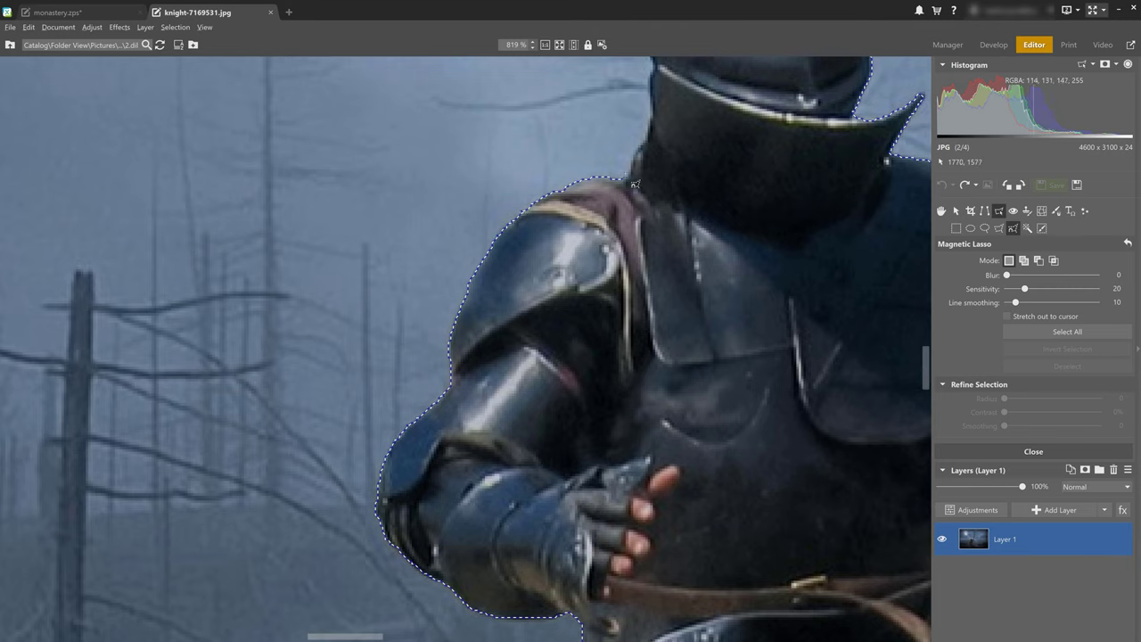
pyautogui.scroll(3, 643, 102)
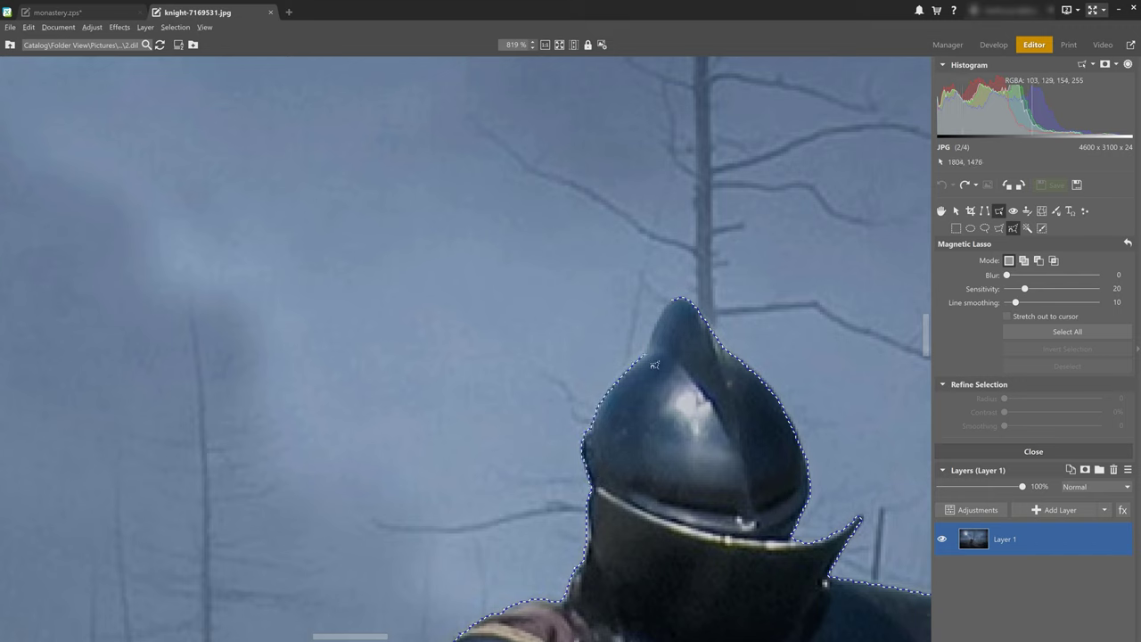
pyautogui.click(681, 310)
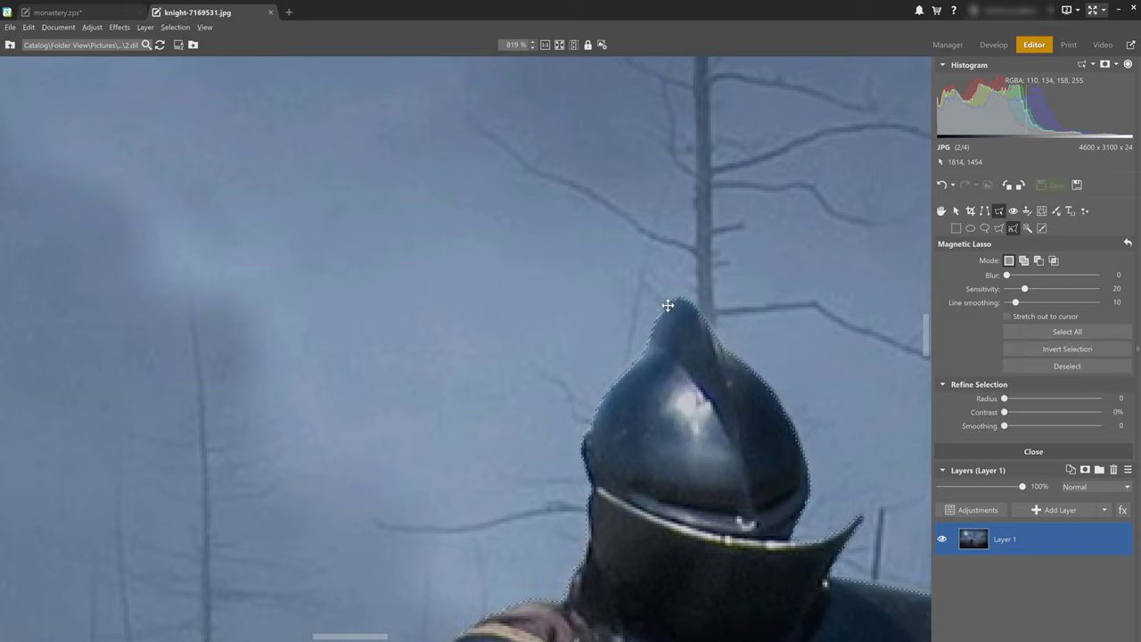
# Step: Switch the Magnetic Lasso to Subtract and cut the background gap between the horse's legs
pyautogui.scroll(-8, 618, 395)
pyautogui.scroll(-3, 611, 441)
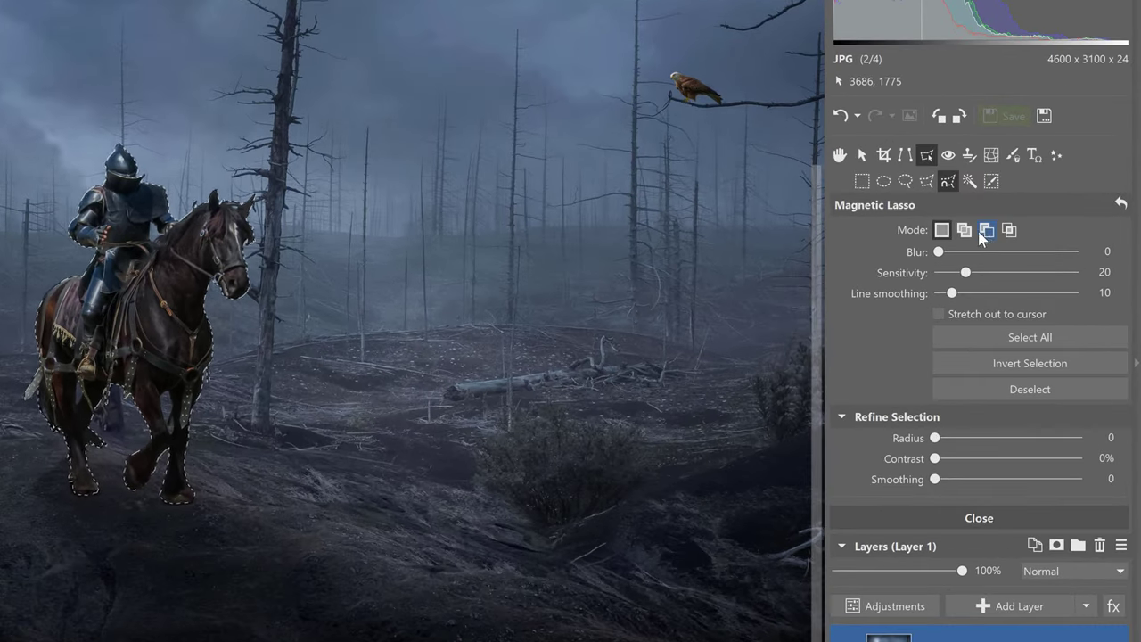
pyautogui.click(986, 230)
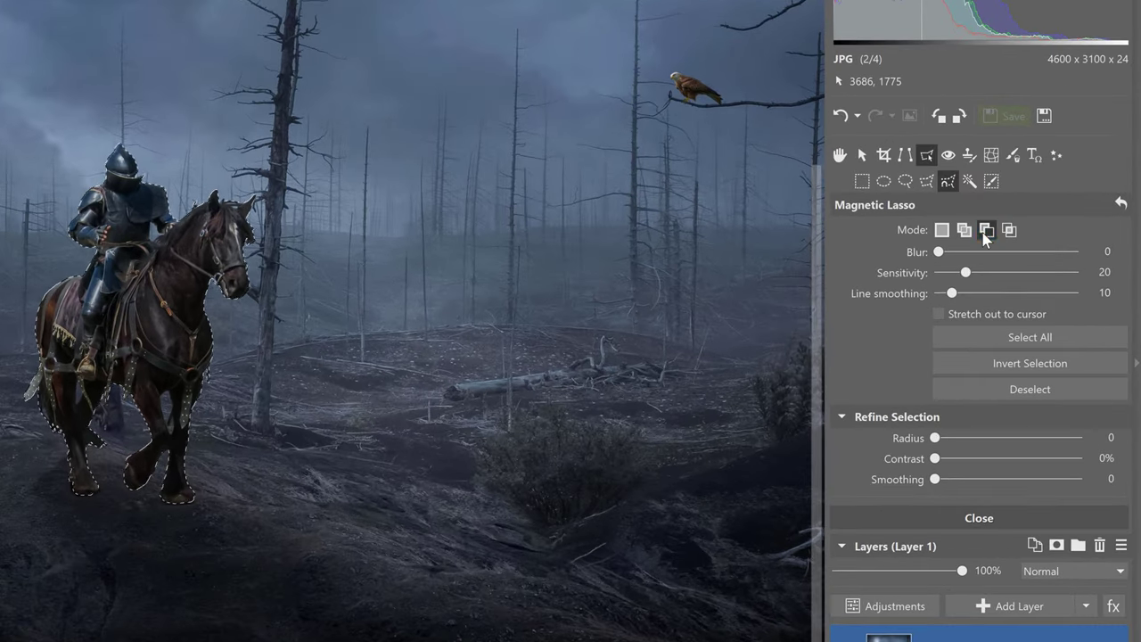
pyautogui.scroll(4, 158, 389)
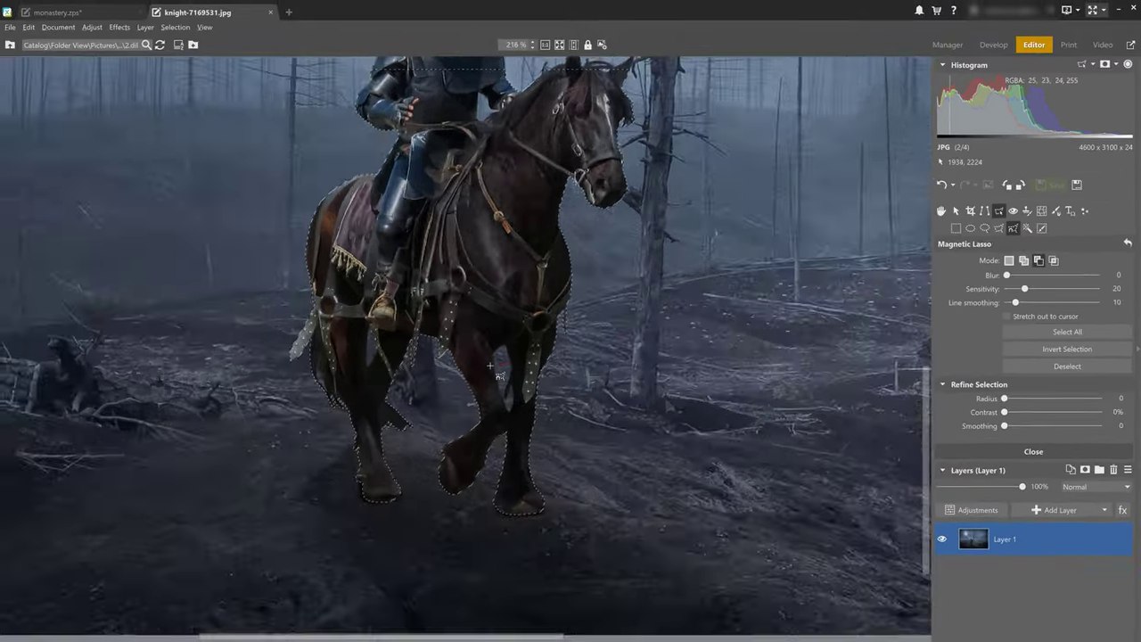
pyautogui.scroll(5, 489, 366)
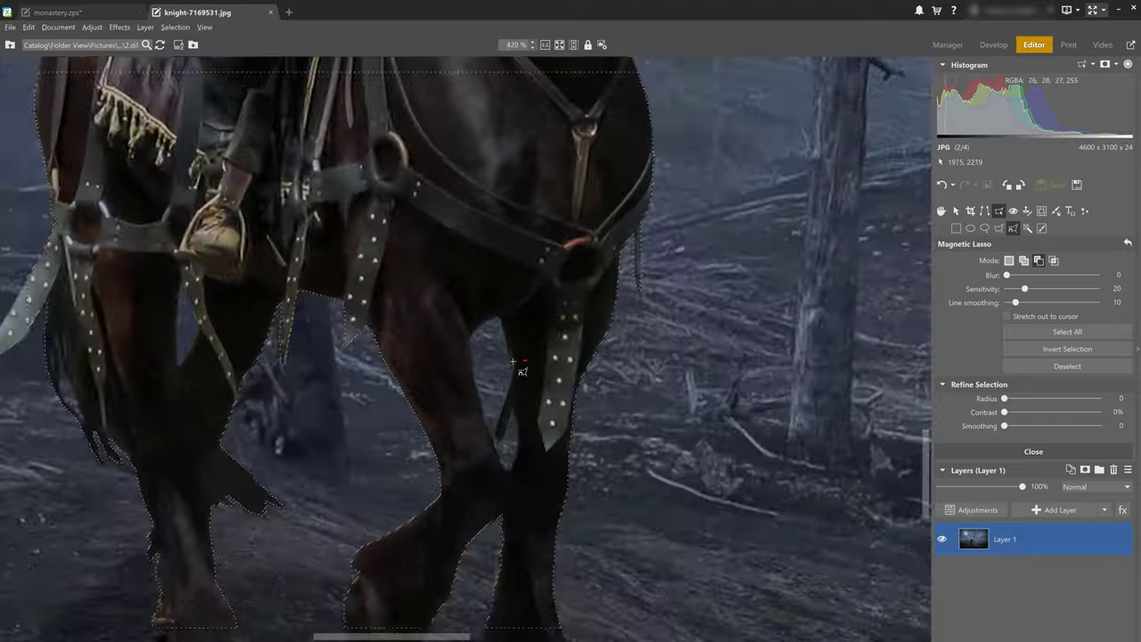
pyautogui.click(466, 280)
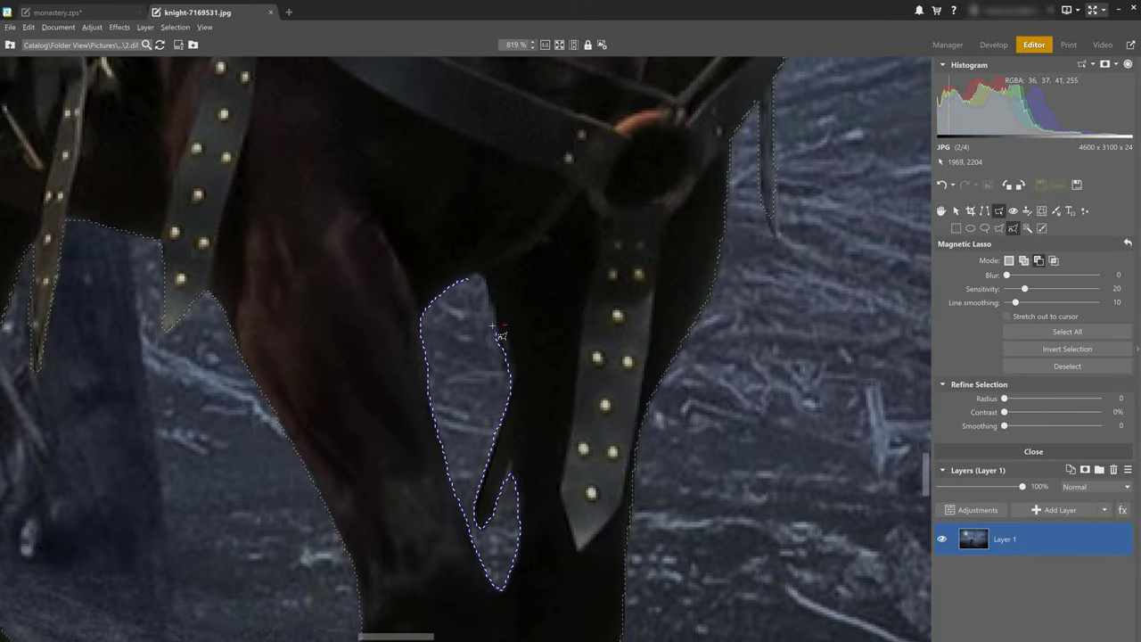
pyautogui.scroll(-10, 501, 437)
pyautogui.scroll(8, 581, 403)
pyautogui.scroll(3, 582, 403)
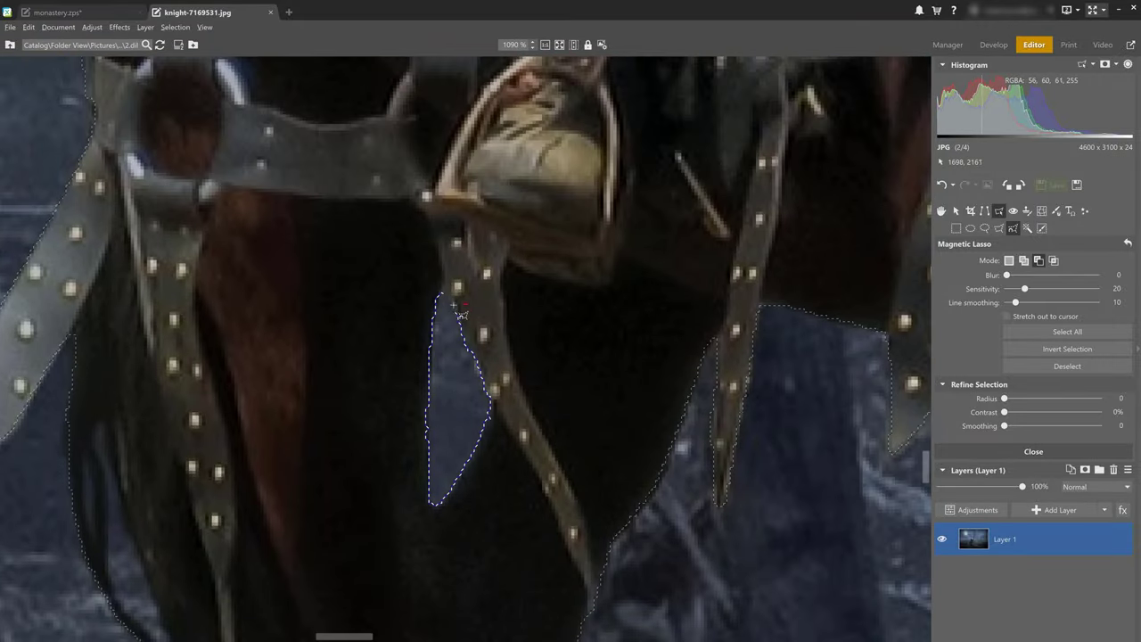
pyautogui.scroll(-5, 482, 334)
pyautogui.scroll(5, 416, 381)
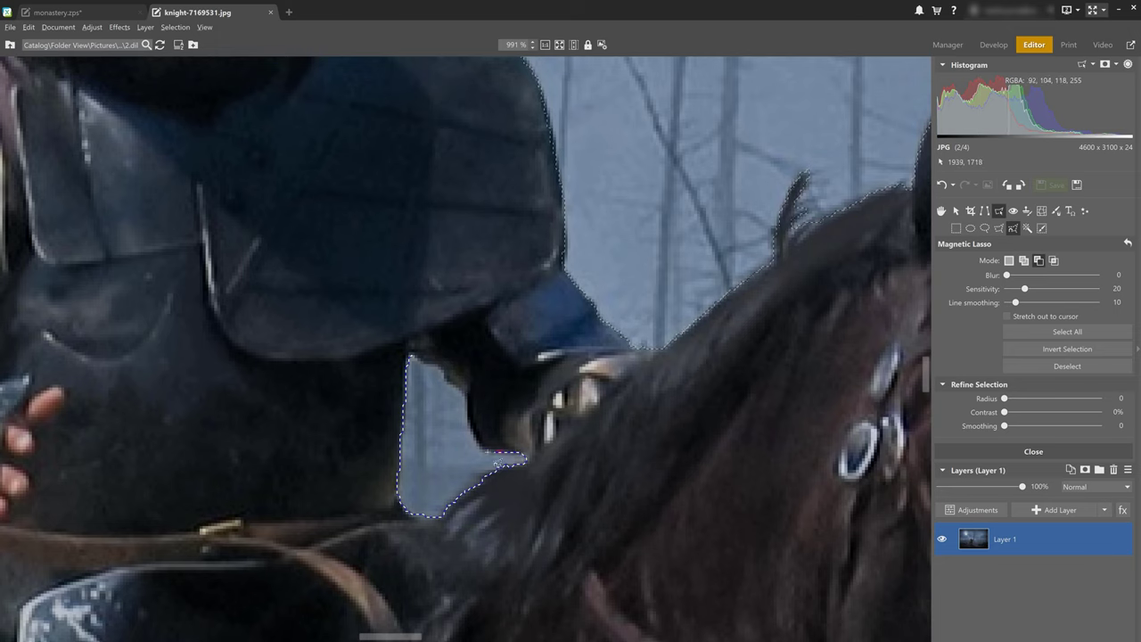
pyautogui.scroll(-5, 438, 373)
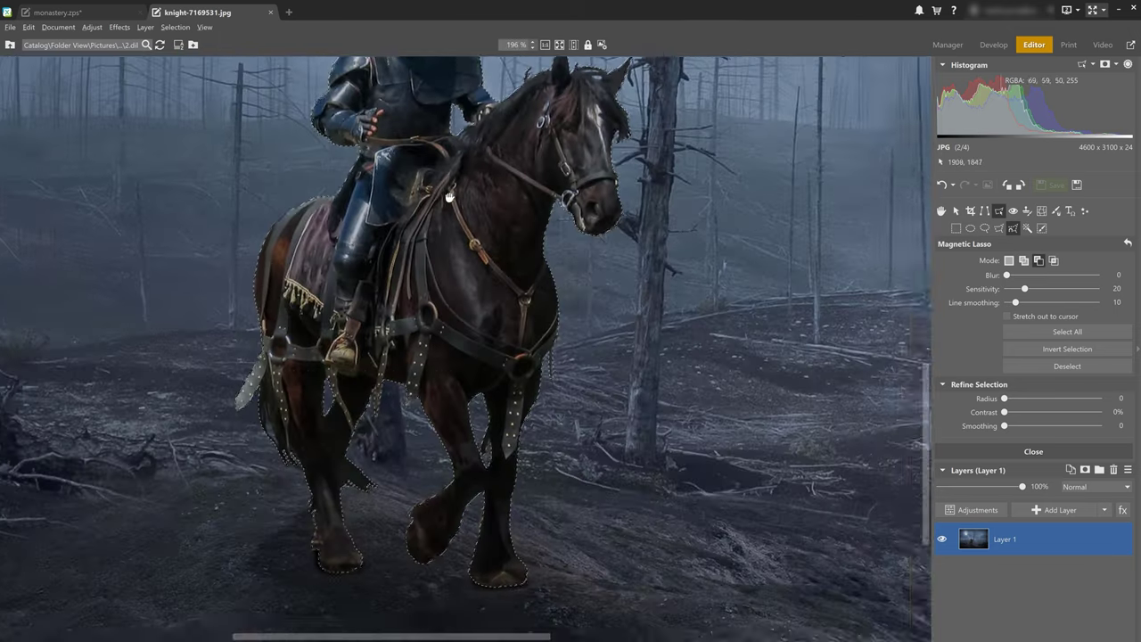
pyautogui.scroll(2, 514, 472)
pyautogui.scroll(4, 514, 473)
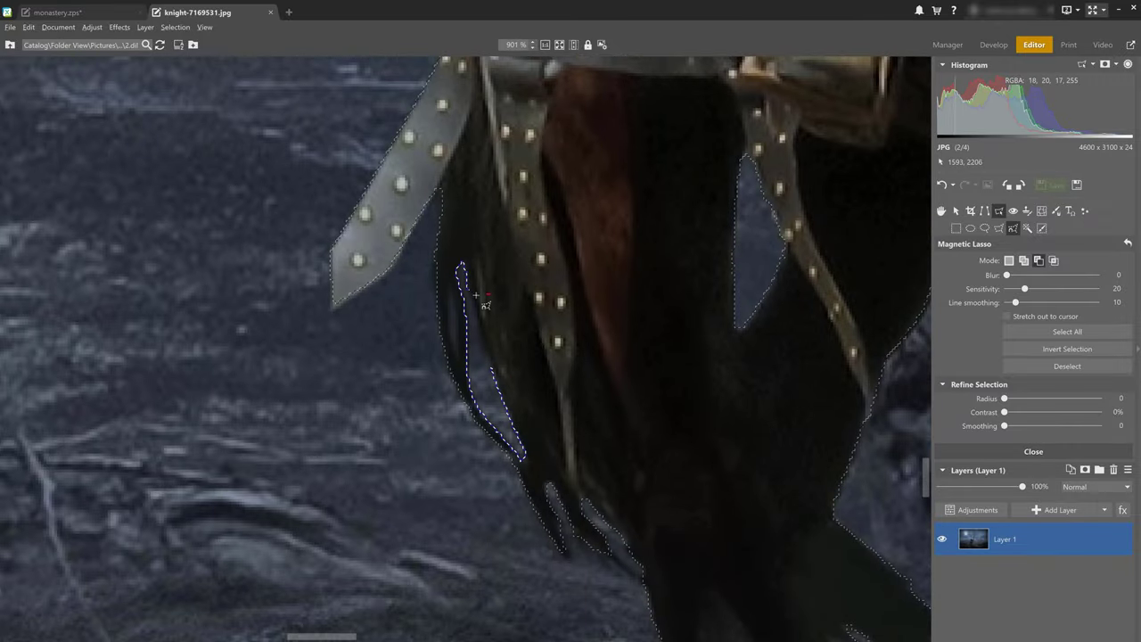
pyautogui.scroll(-4, 499, 374)
pyautogui.scroll(-2, 547, 413)
pyautogui.scroll(8, 624, 256)
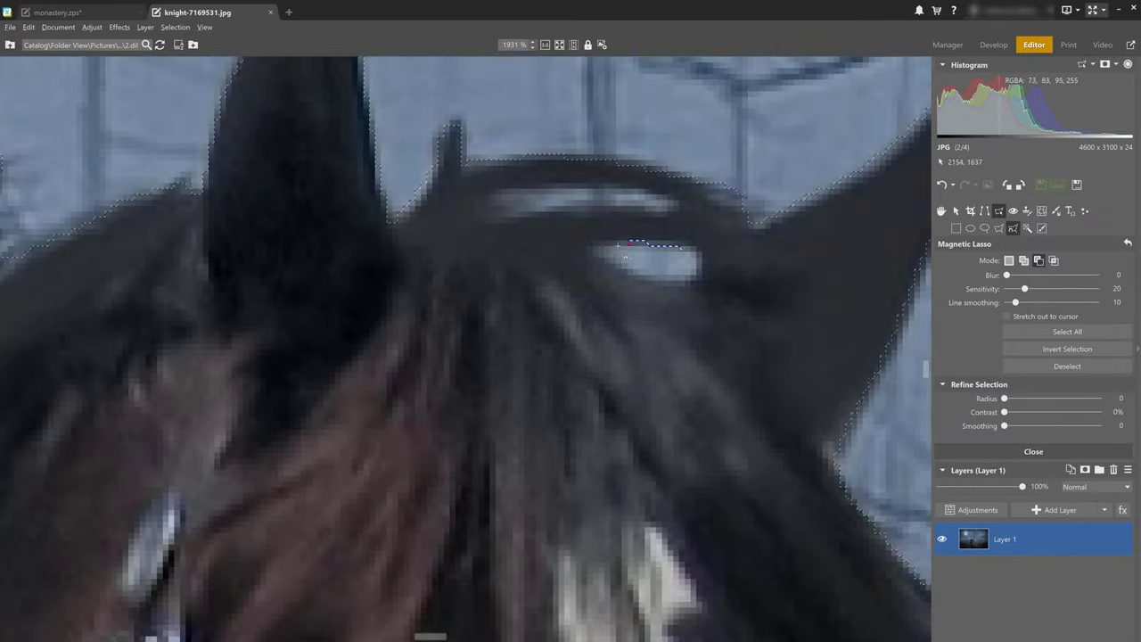
pyautogui.click(599, 249)
# Step: Subtract the small background gap beside the horse's ear from the selection
pyautogui.click(508, 198)
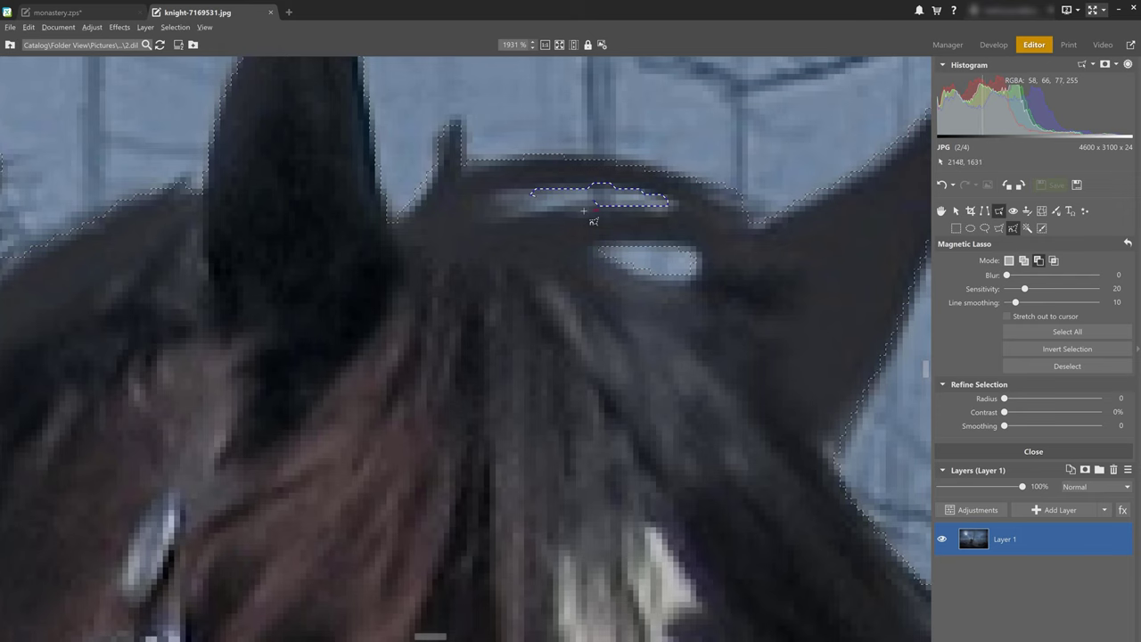
pyautogui.click(509, 199)
pyautogui.scroll(-7, 441, 318)
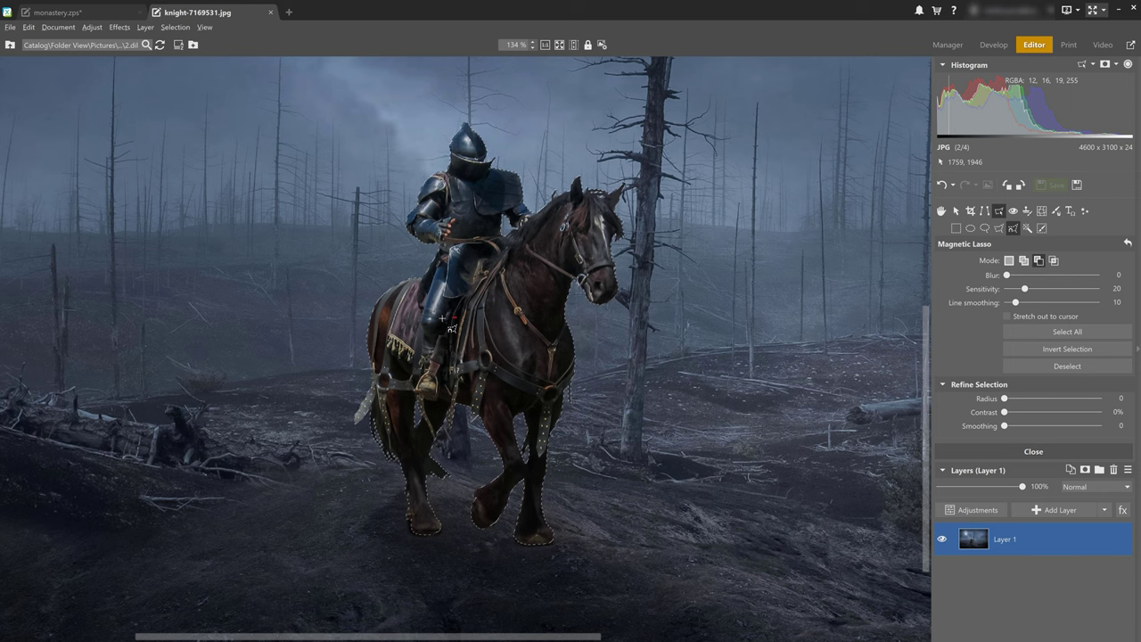
# Step: Paste the copied knight into monastery.zps as Layer 4 and move it onto the lower-right grass path
pyautogui.hotkey('ctrl', 'c')
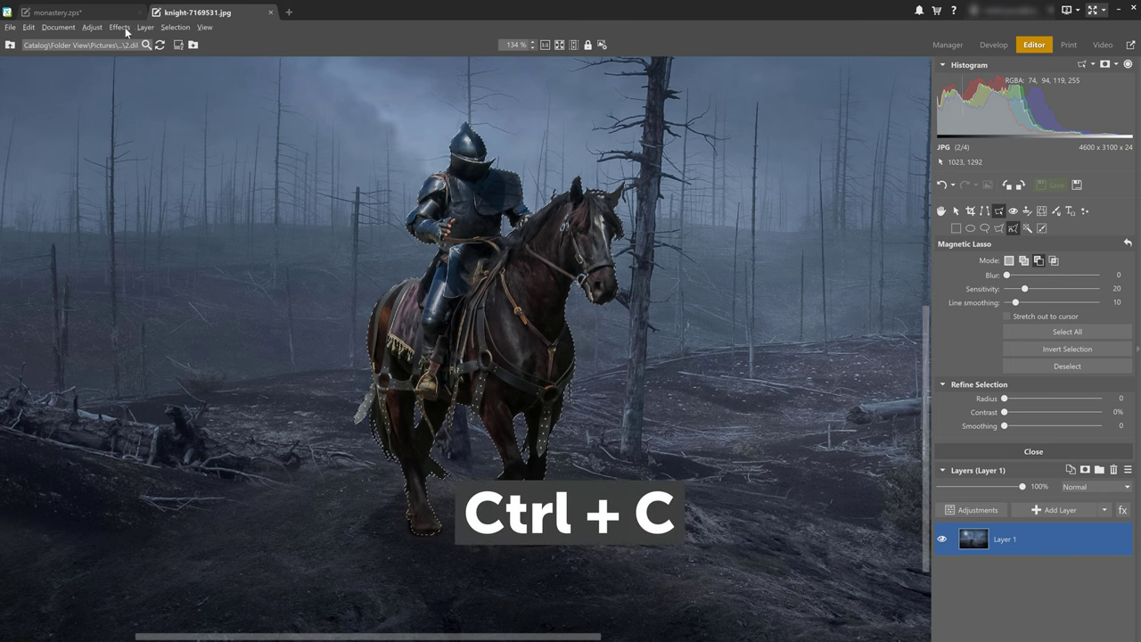
pyautogui.click(107, 14)
pyautogui.hotkey('ctrl', 'v')
pyautogui.scroll(-3, 809, 479)
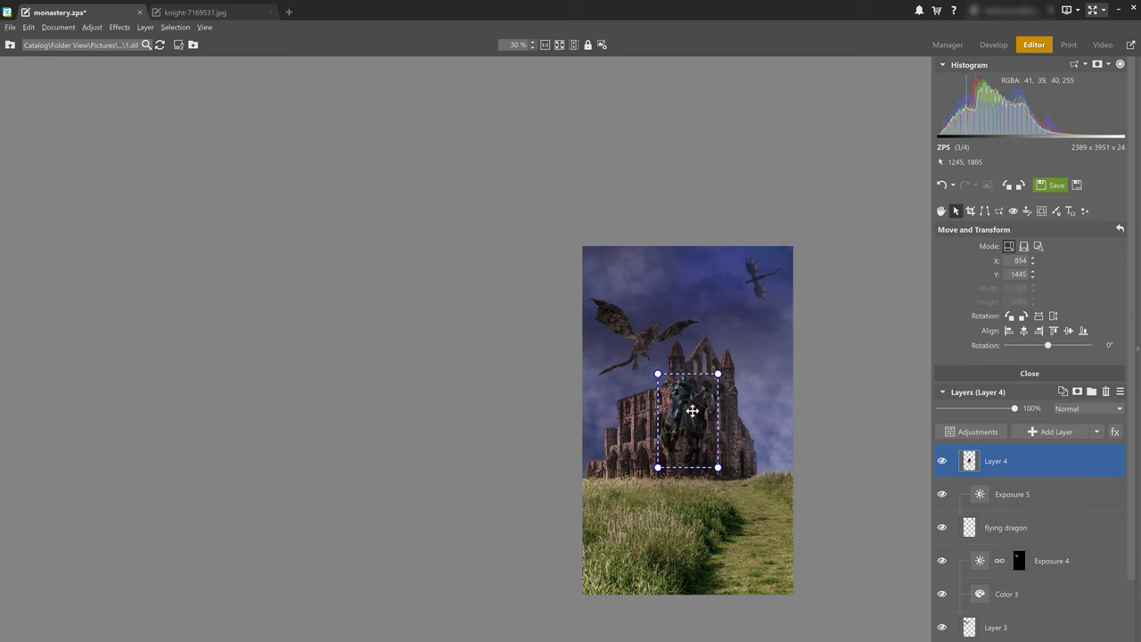
pyautogui.moveTo(687, 408); pyautogui.dragTo(763, 460)
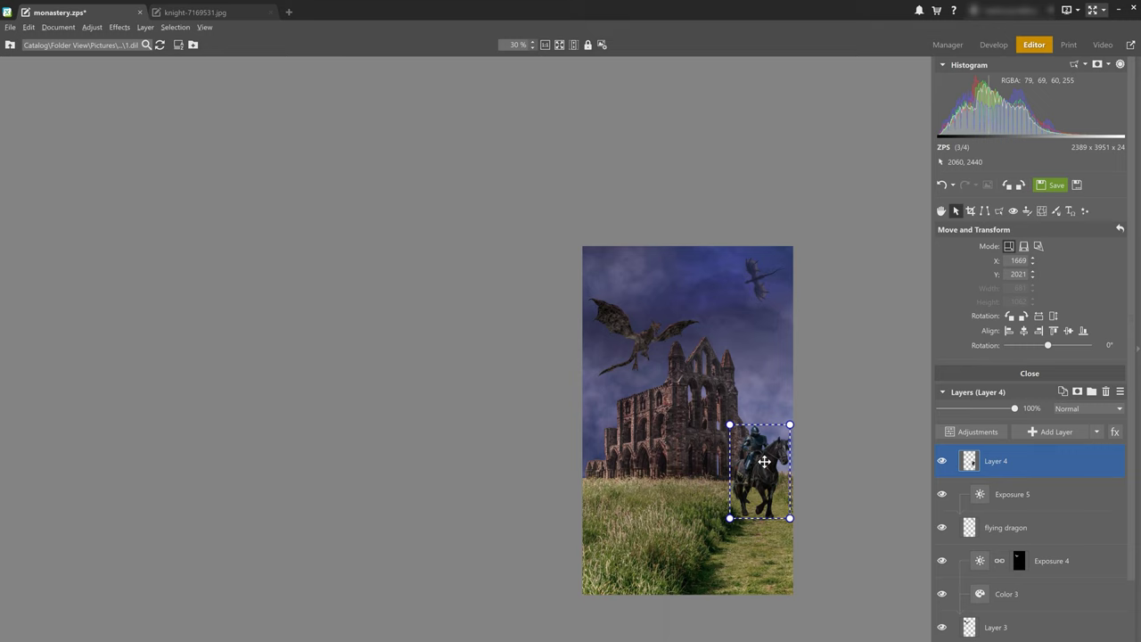
# Step: Add an Exposure layer clipped to Layer 4 with a Hide All black mask
pyautogui.rightClick(989, 465)
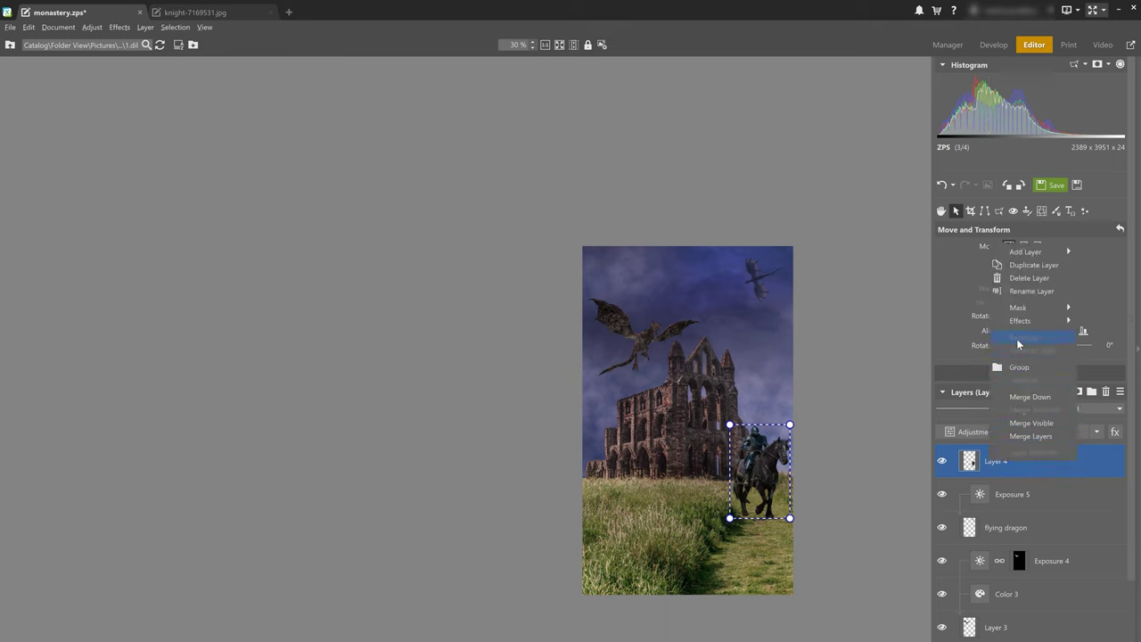
pyautogui.moveTo(1036, 254)
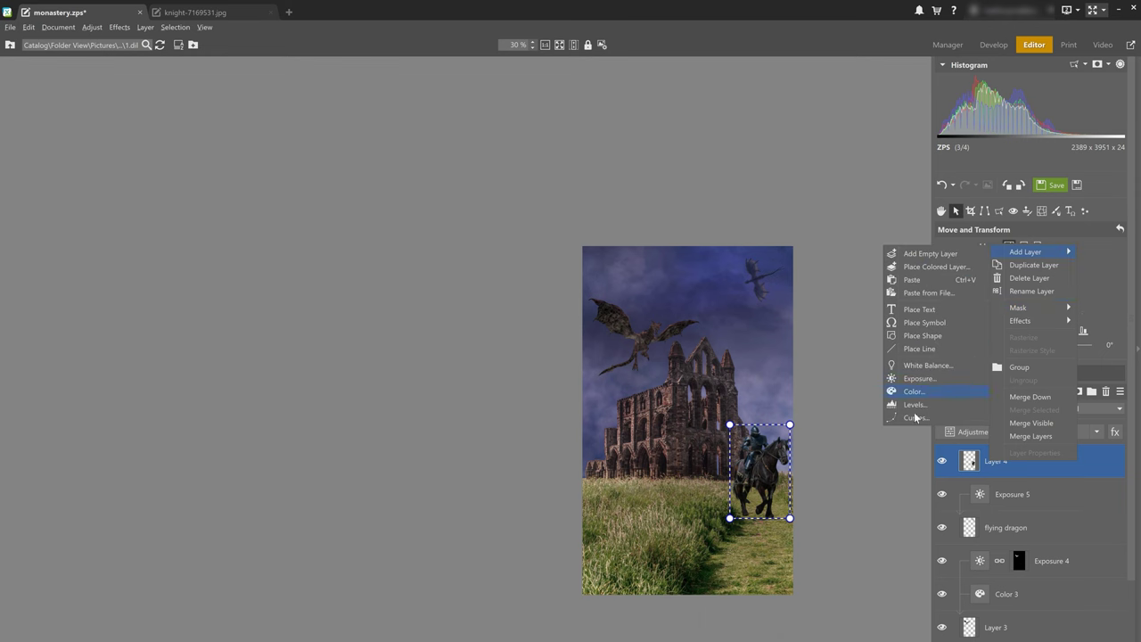
pyautogui.click(920, 378)
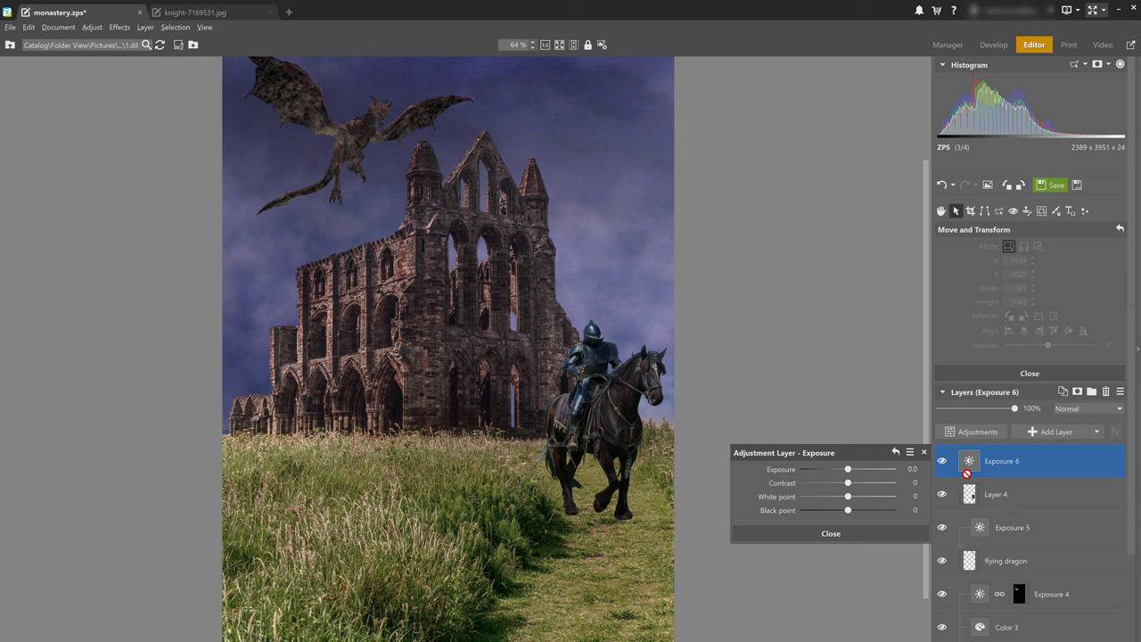
pyautogui.moveTo(968, 470); pyautogui.dragTo(947, 500)
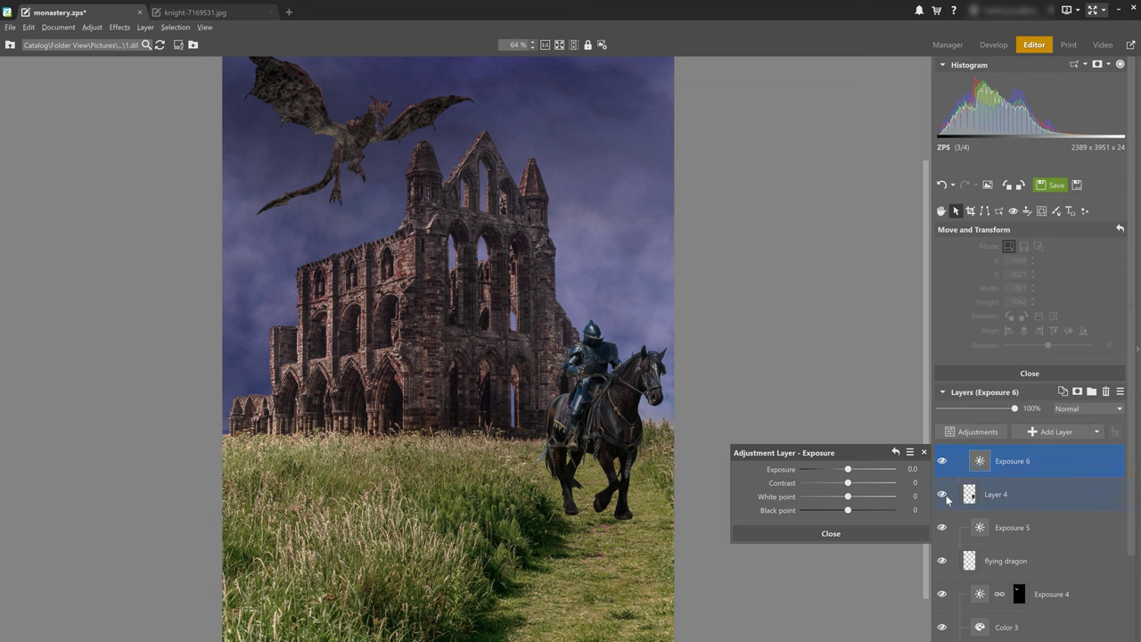
pyautogui.rightClick(1010, 459)
pyautogui.moveTo(1047, 304)
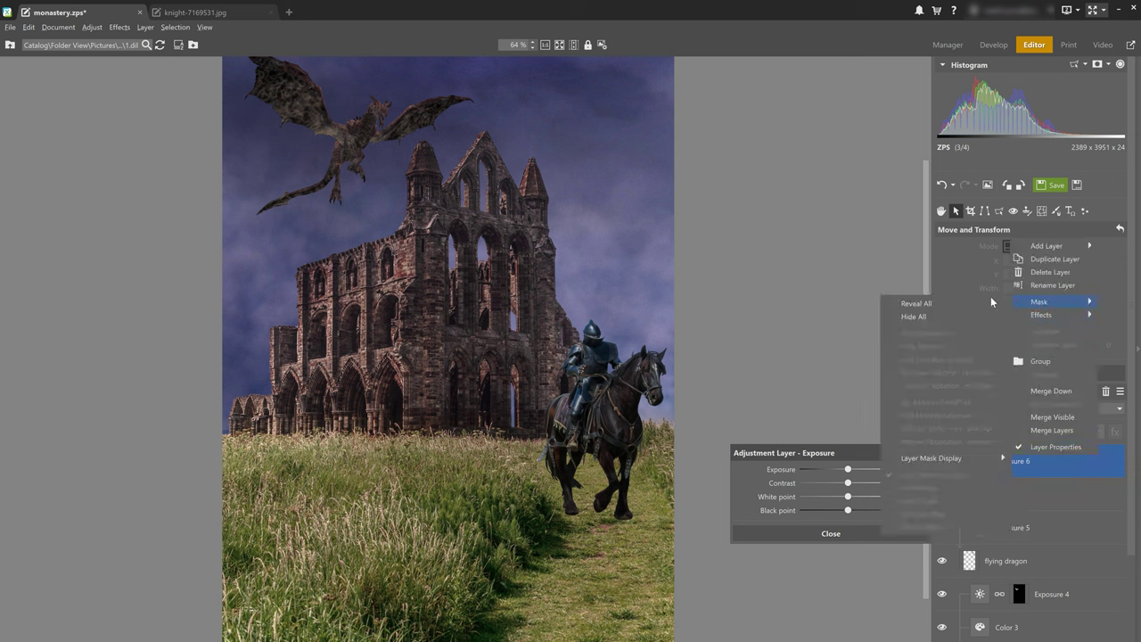
pyautogui.click(980, 319)
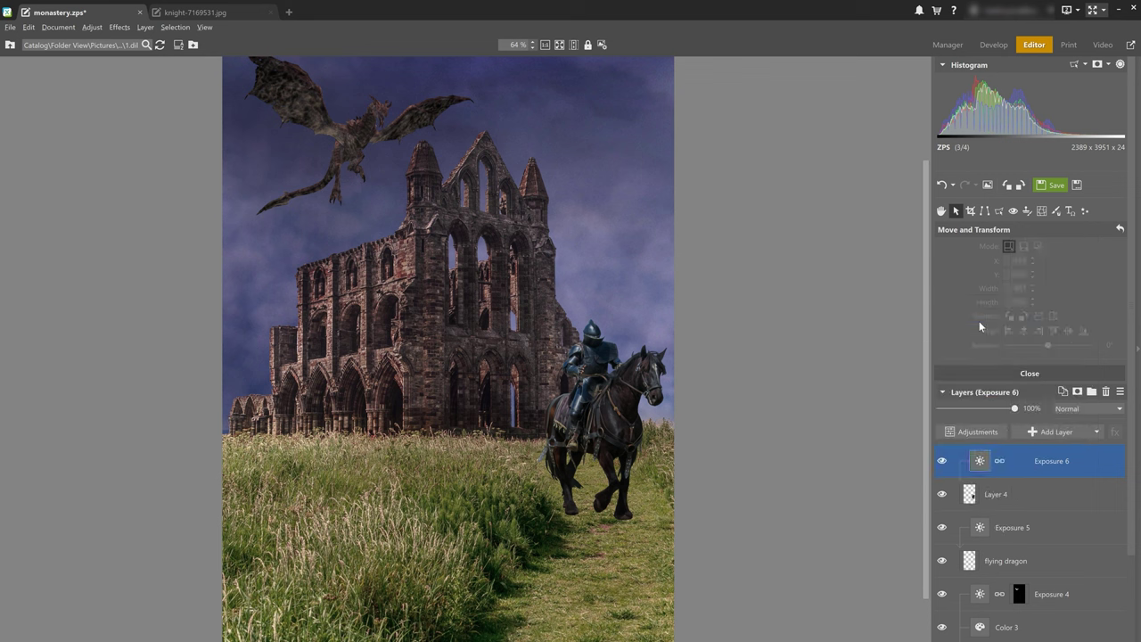
# Step: Set the exposure Contrast to 3 and paint the mask white over the knight, helmet to saddle
pyautogui.click(980, 462)
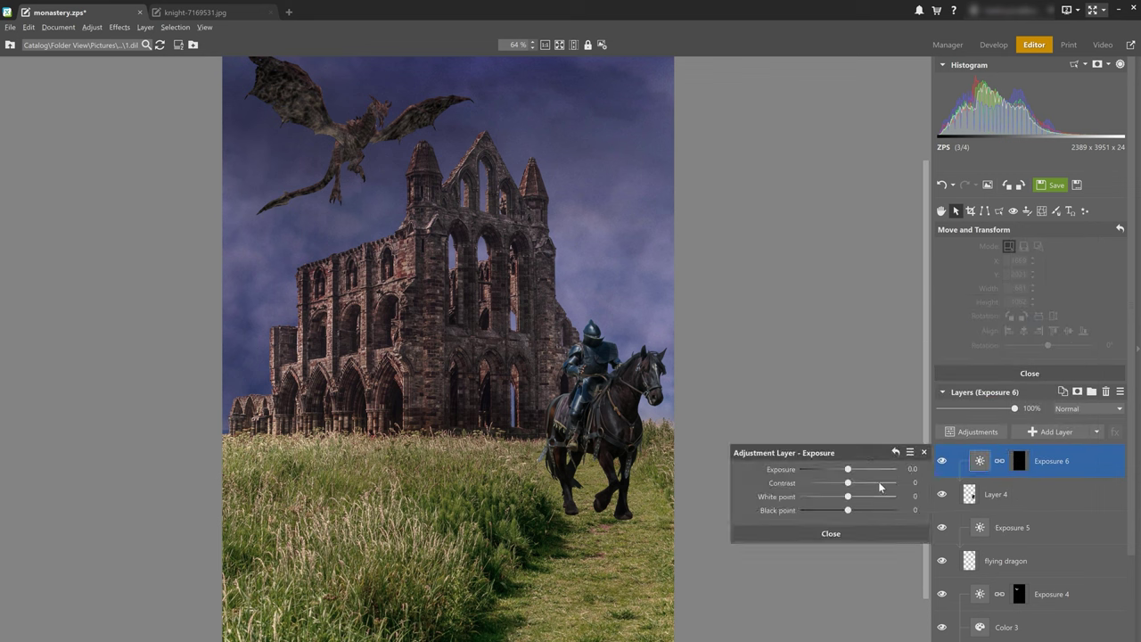
pyautogui.moveTo(847, 481); pyautogui.dragTo(848, 498)
pyautogui.click(847, 536)
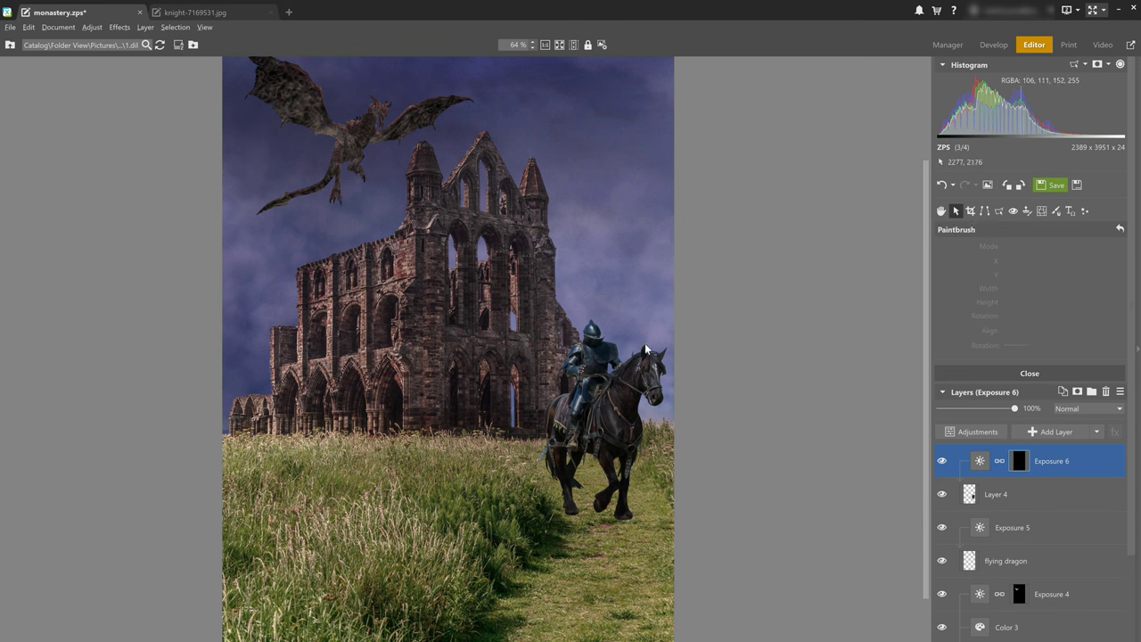
pyautogui.scroll(4, 645, 347)
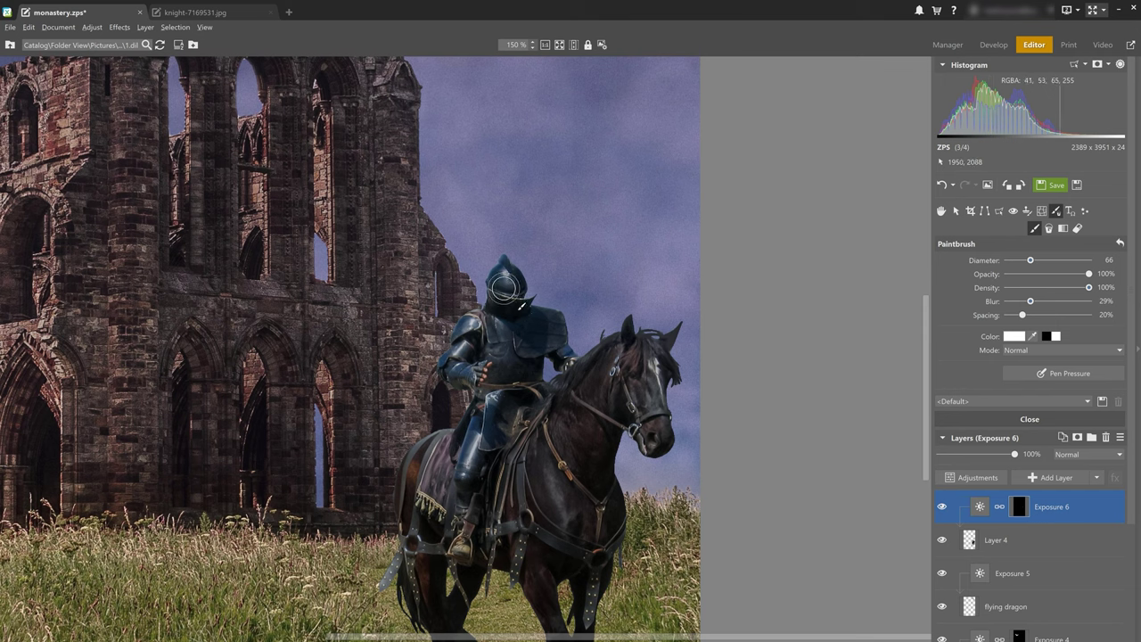
pyautogui.moveTo(504, 287)
pyautogui.mouseDown()
pyautogui.moveTo(496, 331)
pyautogui.moveTo(472, 330)
pyautogui.moveTo(468, 345)
pyautogui.moveTo(488, 383)
pyautogui.moveTo(476, 493)
pyautogui.moveTo(478, 462)
pyautogui.moveTo(421, 475)
pyautogui.moveTo(431, 446)
pyautogui.moveTo(453, 519)
pyautogui.moveTo(503, 519)
pyautogui.moveTo(489, 512)
pyautogui.moveTo(429, 559)
pyautogui.moveTo(432, 612)
pyautogui.moveTo(433, 501)
pyautogui.moveTo(503, 437)
pyautogui.mouseUp()
pyautogui.scroll(-3, 517, 411)
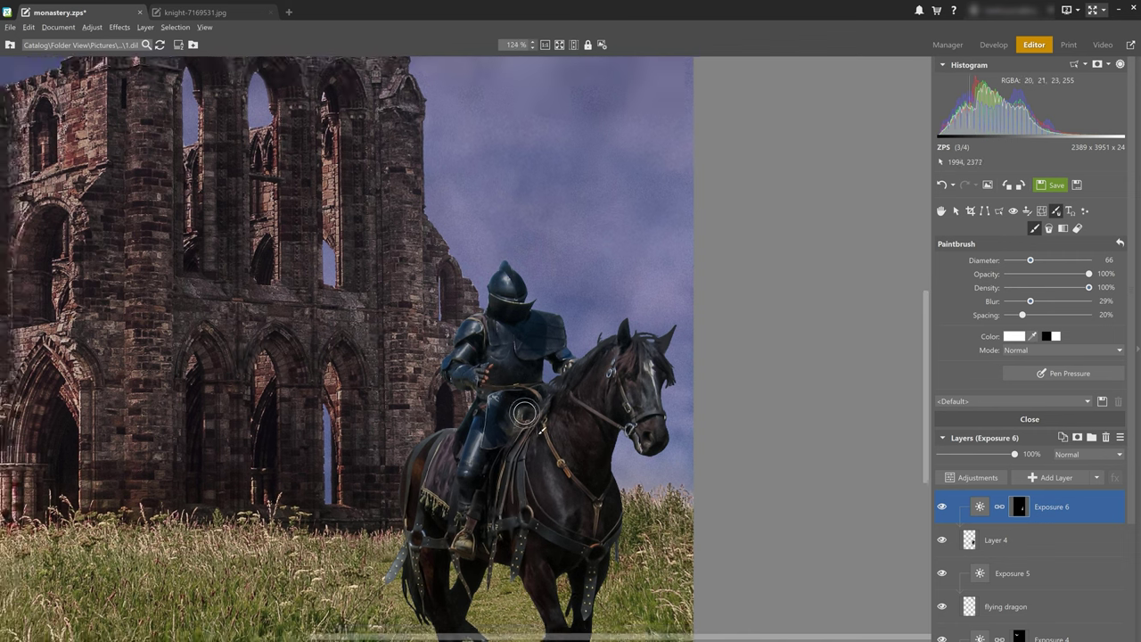
pyautogui.scroll(-4, 524, 412)
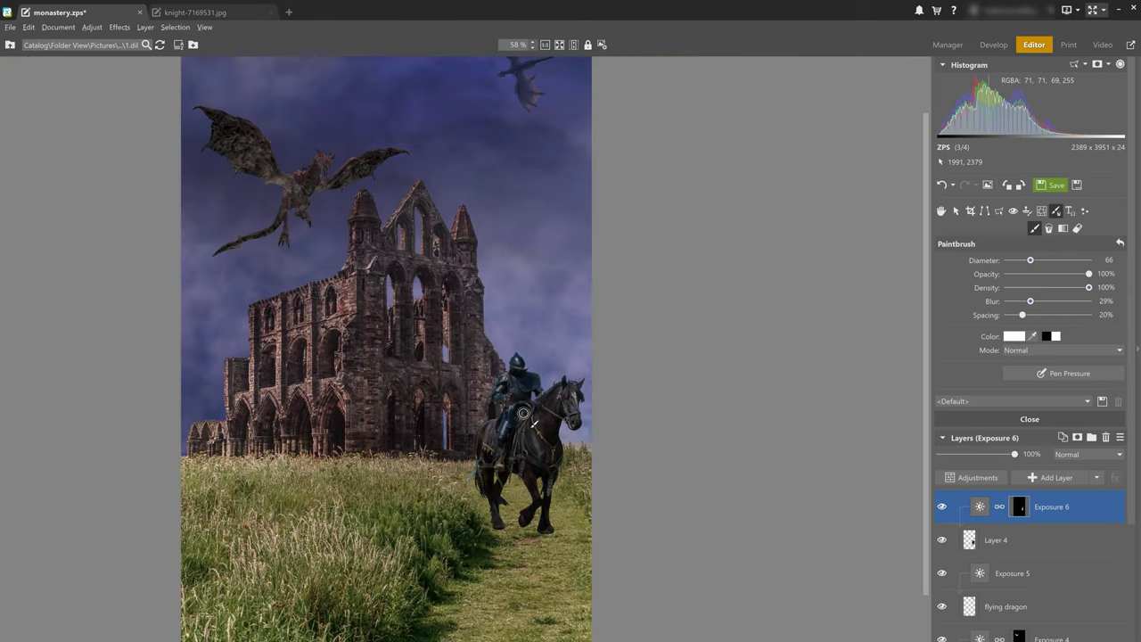
pyautogui.scroll(-1, 523, 413)
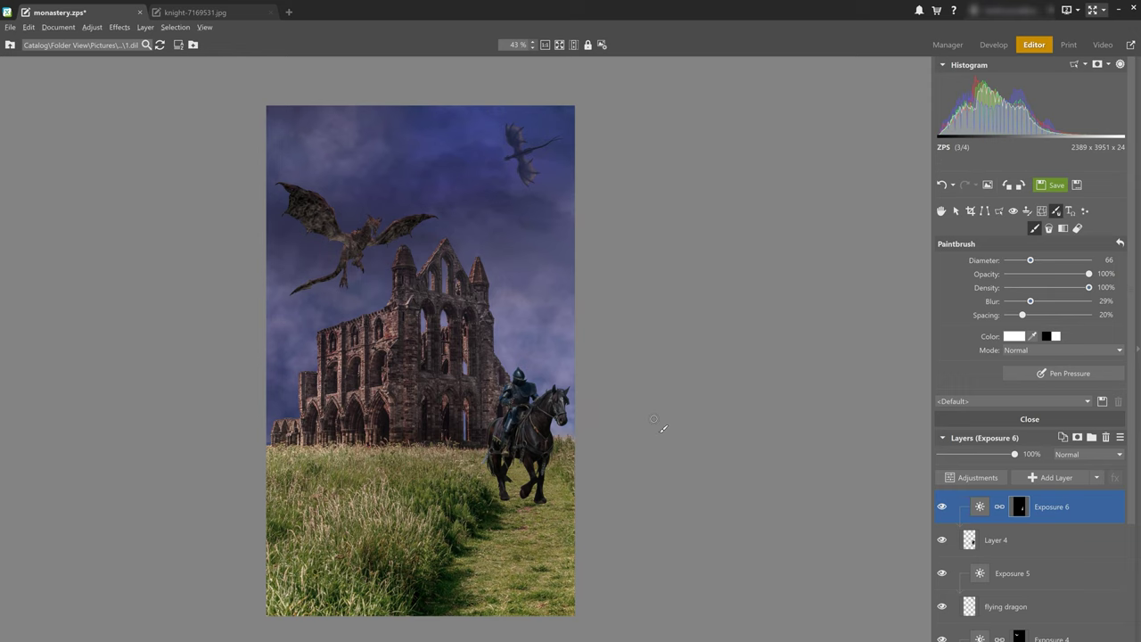
# Step: Place the 'unnamed' image as Layer 5, release it from the clipping group, and enlarge it
pyautogui.click(1096, 479)
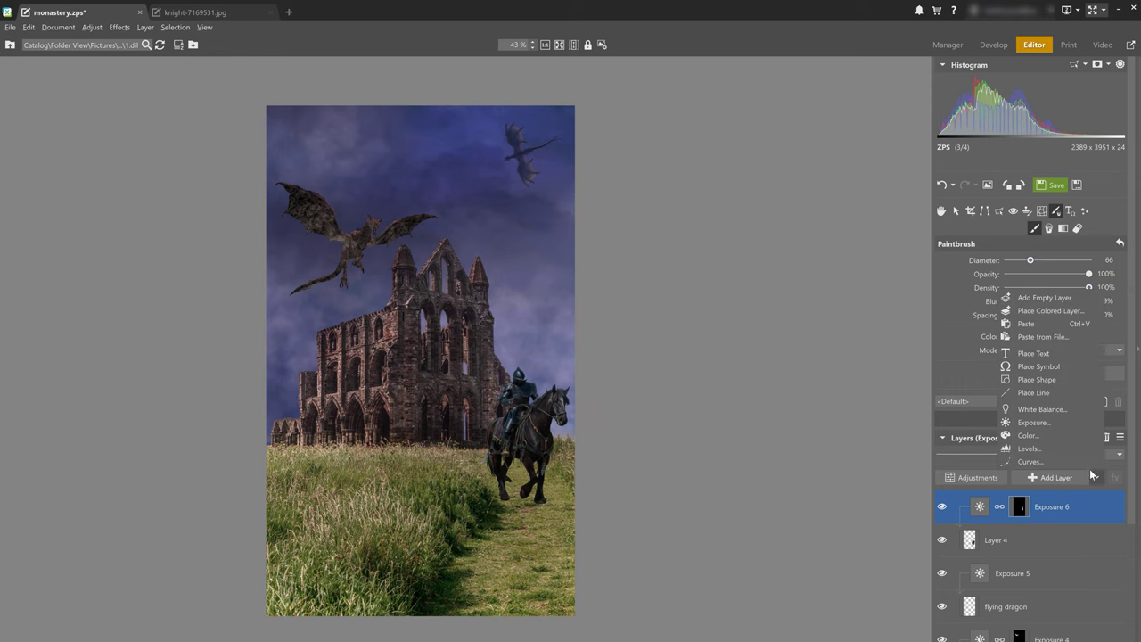
pyautogui.click(1042, 338)
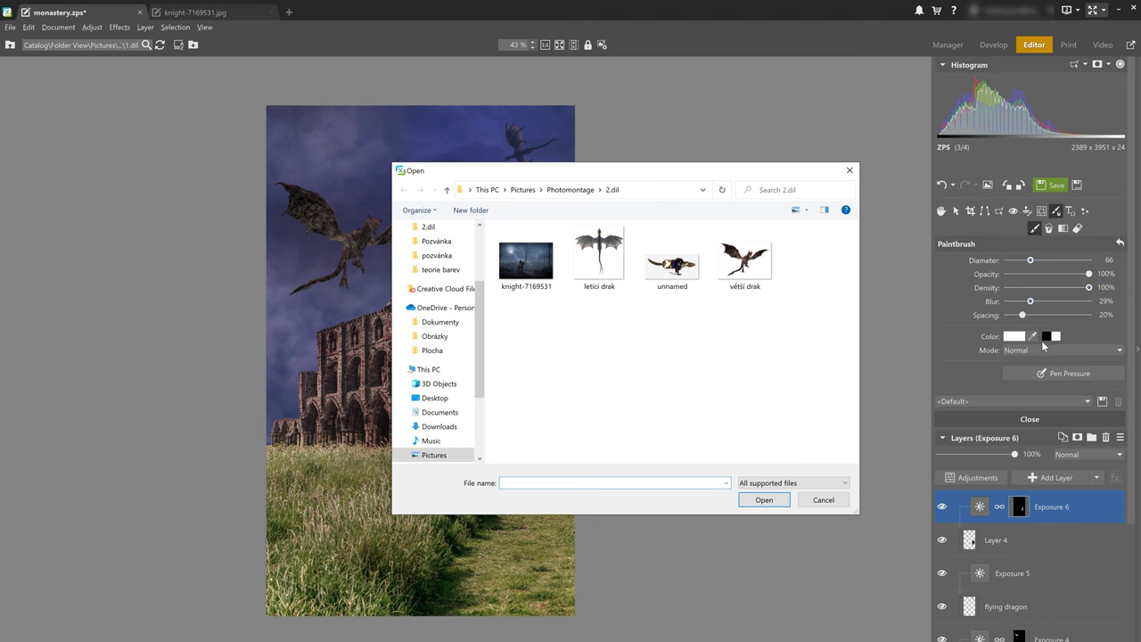
pyautogui.doubleClick(662, 267)
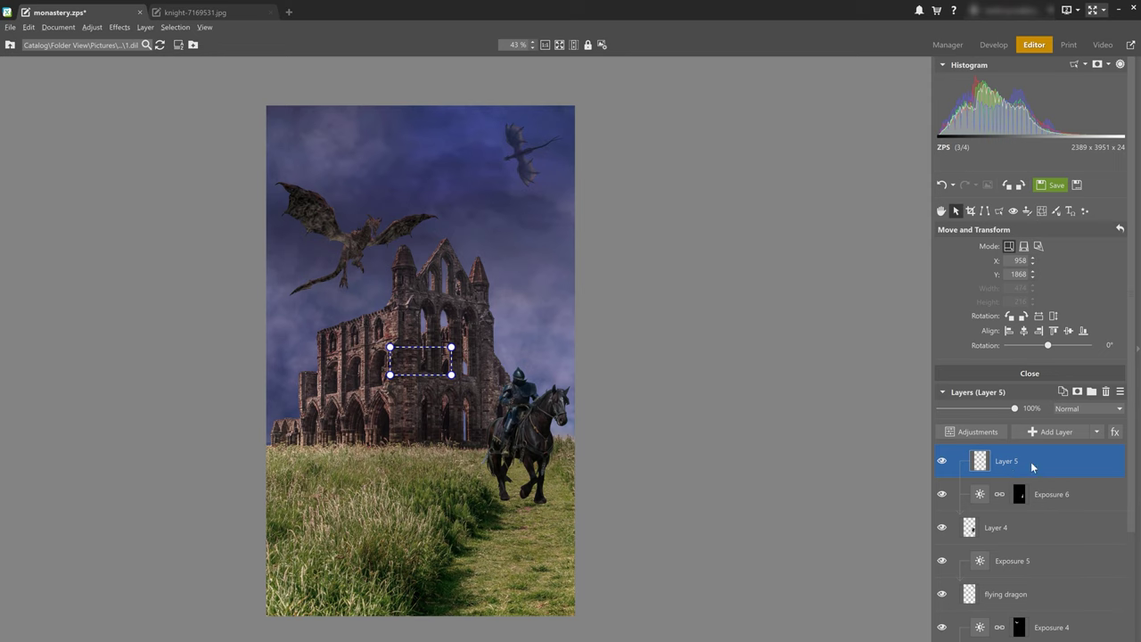
pyautogui.moveTo(1007, 463); pyautogui.dragTo(986, 519)
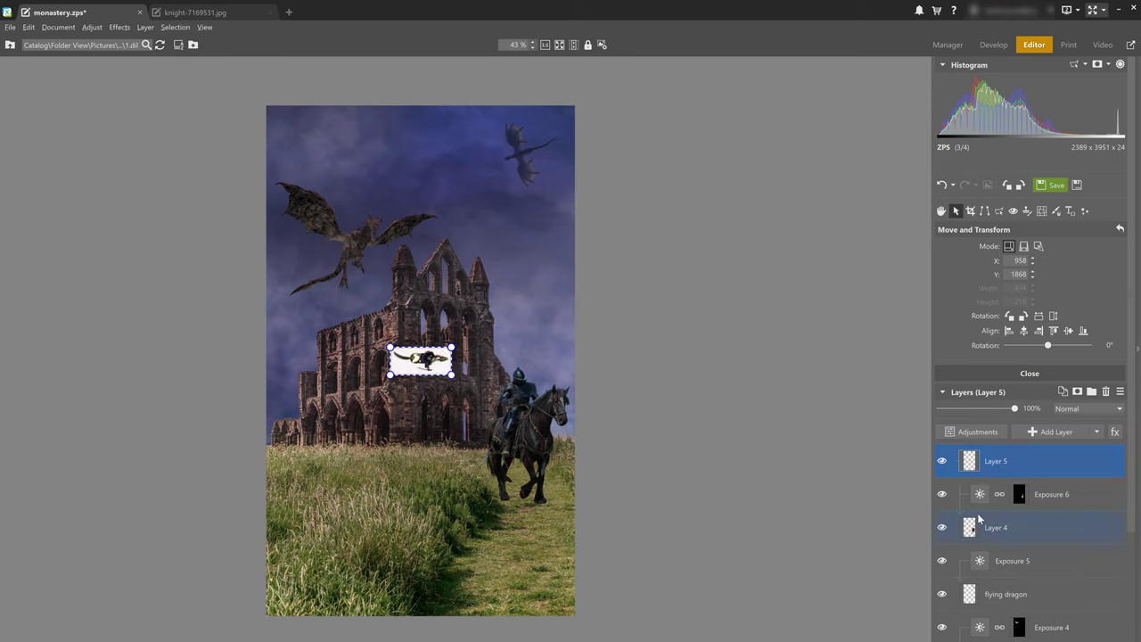
pyautogui.moveTo(452, 375); pyautogui.dragTo(541, 459)
# Step: Confirm the enlarged image, add an empty Layer 6, and set the Paintbrush colour to black
pyautogui.press('Return')
pyautogui.click(1097, 432)
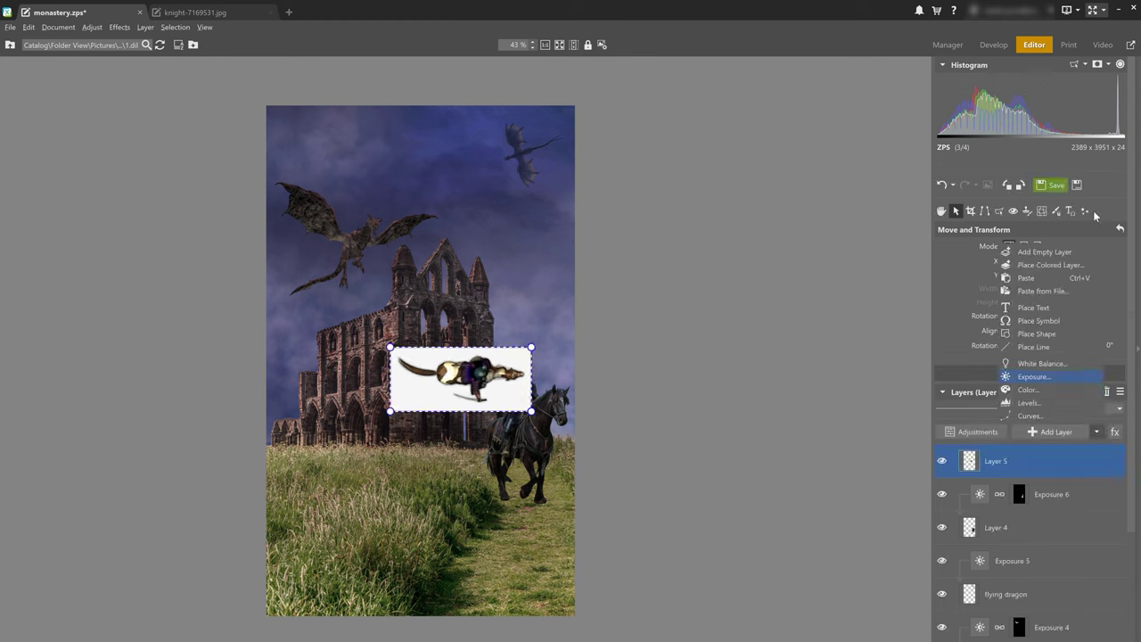
pyautogui.click(1051, 252)
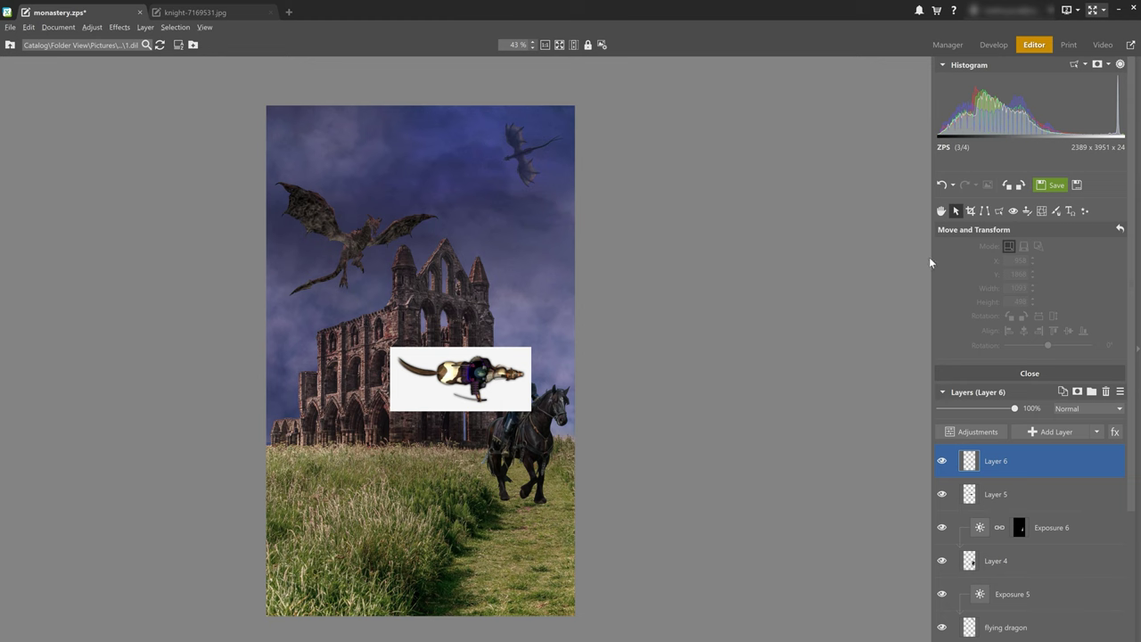
pyautogui.press('b')
pyautogui.click(1012, 336)
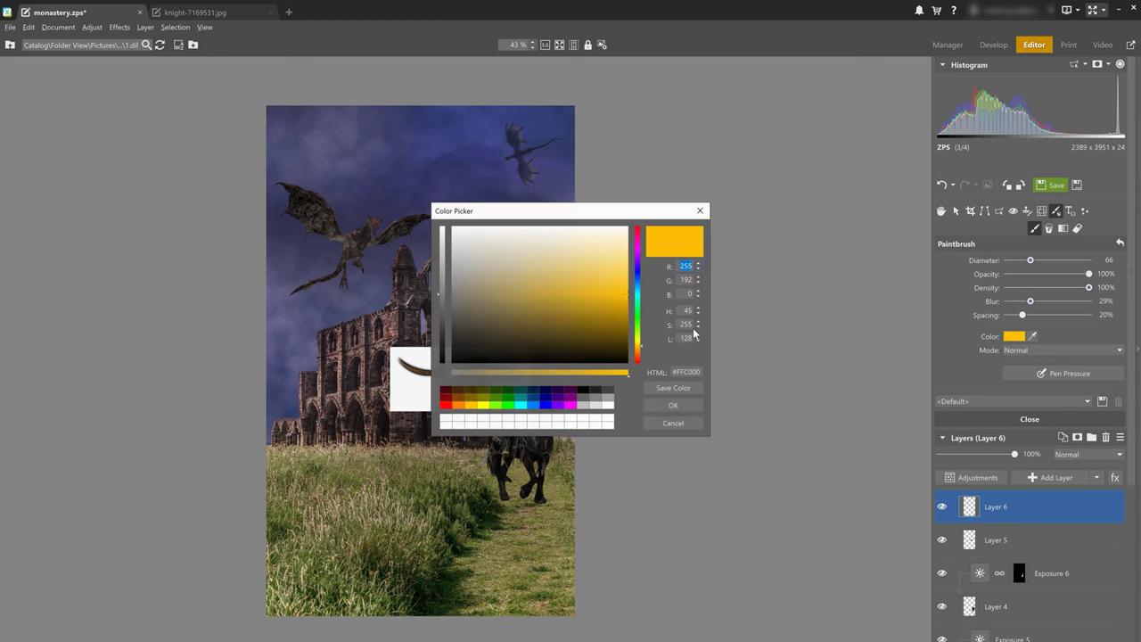
pyautogui.click(577, 393)
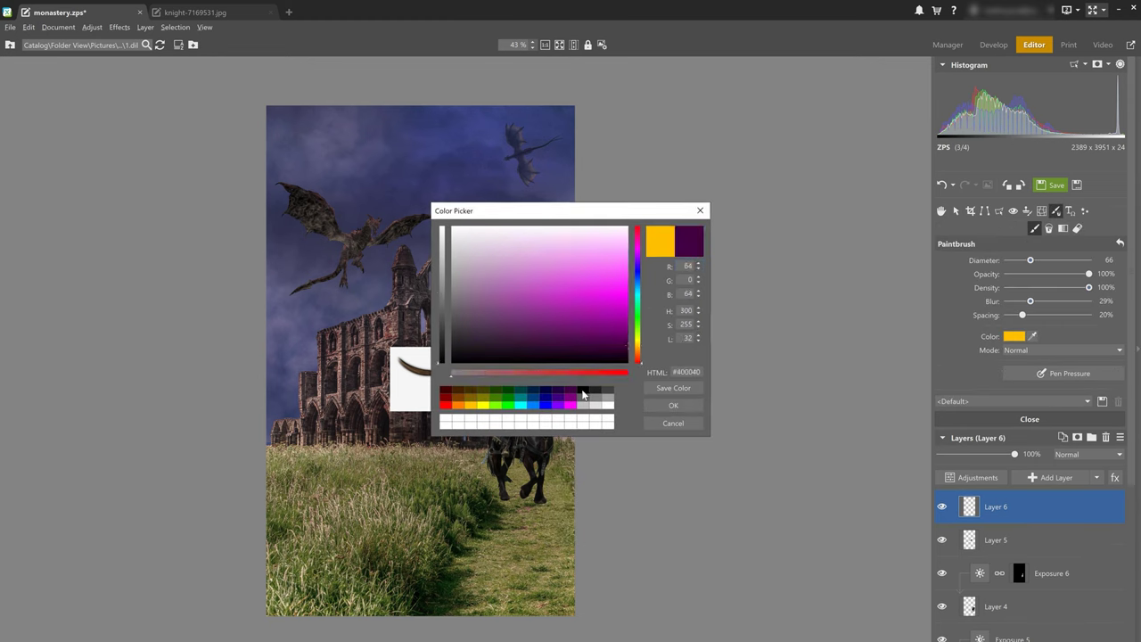
pyautogui.click(584, 391)
pyautogui.click(648, 405)
# Step: Paint the horse's body, muzzle and sword blade black, using brush diameters 36 and 26
pyautogui.scroll(5, 463, 381)
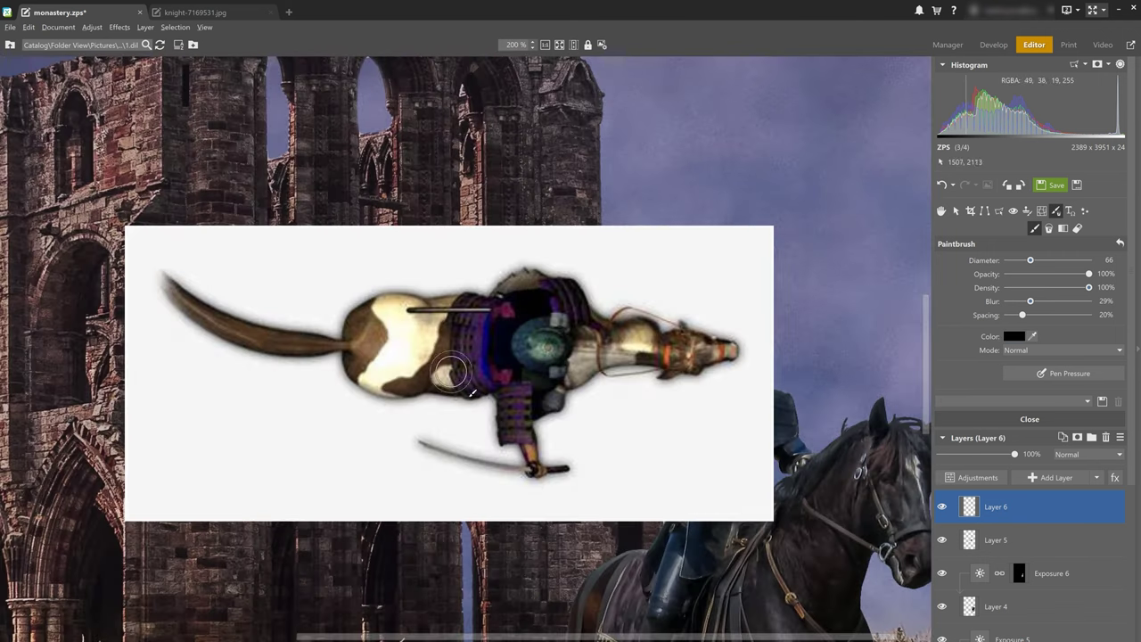
pyautogui.moveTo(395, 316)
pyautogui.mouseDown()
pyautogui.moveTo(360, 344)
pyautogui.moveTo(389, 313)
pyautogui.moveTo(401, 381)
pyautogui.moveTo(538, 372)
pyautogui.moveTo(615, 347)
pyautogui.moveTo(705, 349)
pyautogui.moveTo(625, 339)
pyautogui.moveTo(524, 290)
pyautogui.moveTo(403, 349)
pyautogui.moveTo(554, 331)
pyautogui.moveTo(395, 359)
pyautogui.mouseUp()
pyautogui.press('[')
pyautogui.press('[')
pyautogui.press('[')
pyautogui.moveTo(661, 366)
pyautogui.mouseDown()
pyautogui.moveTo(727, 350)
pyautogui.moveTo(594, 327)
pyautogui.moveTo(579, 368)
pyautogui.mouseUp()
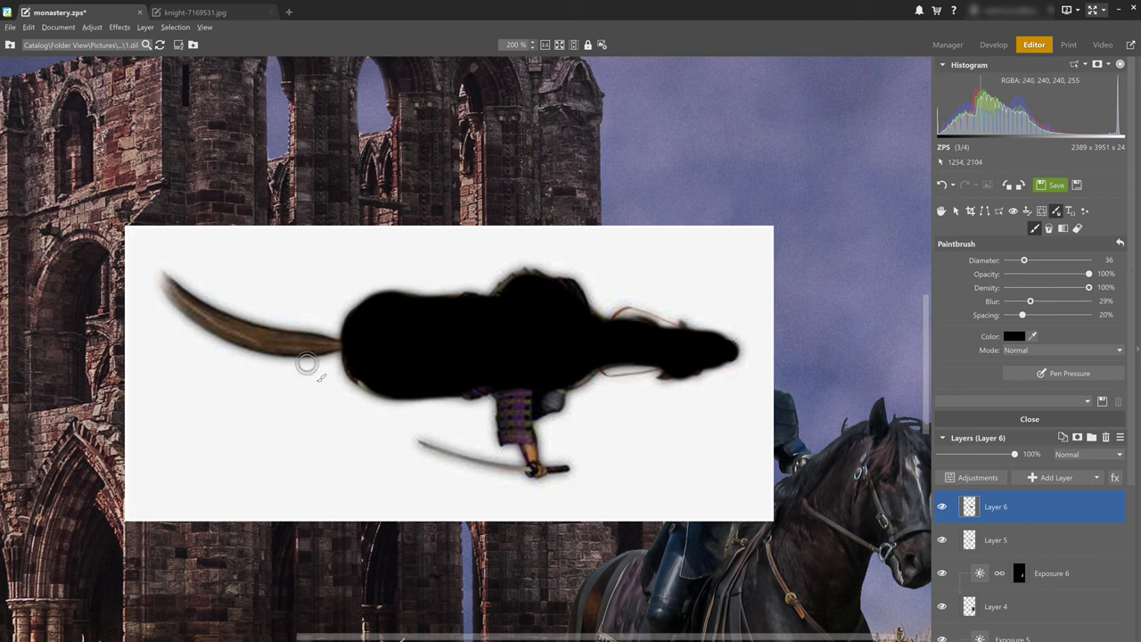
pyautogui.press('[')
pyautogui.moveTo(318, 344); pyautogui.dragTo(166, 284)
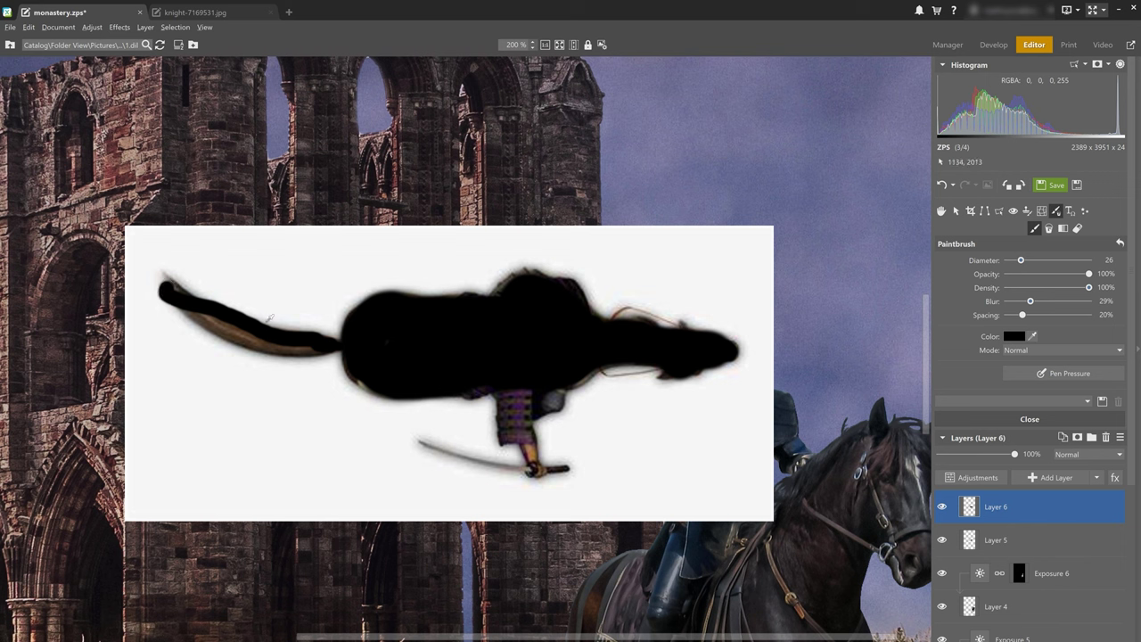
pyautogui.hotkey('ctrl', 'z')
pyautogui.moveTo(326, 350); pyautogui.dragTo(189, 303)
pyautogui.hotkey('ctrl', 'z')
pyautogui.press(']')
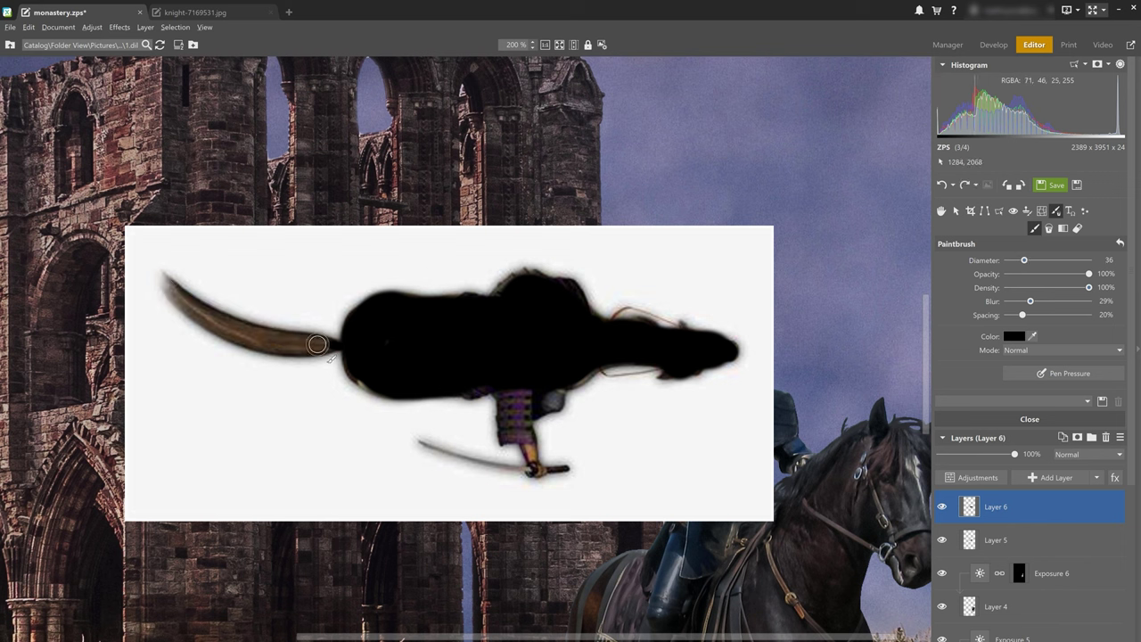
pyautogui.moveTo(321, 346)
pyautogui.mouseDown()
pyautogui.moveTo(239, 333)
pyautogui.moveTo(177, 295)
pyautogui.moveTo(259, 339)
pyautogui.moveTo(291, 343)
pyautogui.moveTo(246, 328)
pyautogui.mouseUp()
pyautogui.press('[')
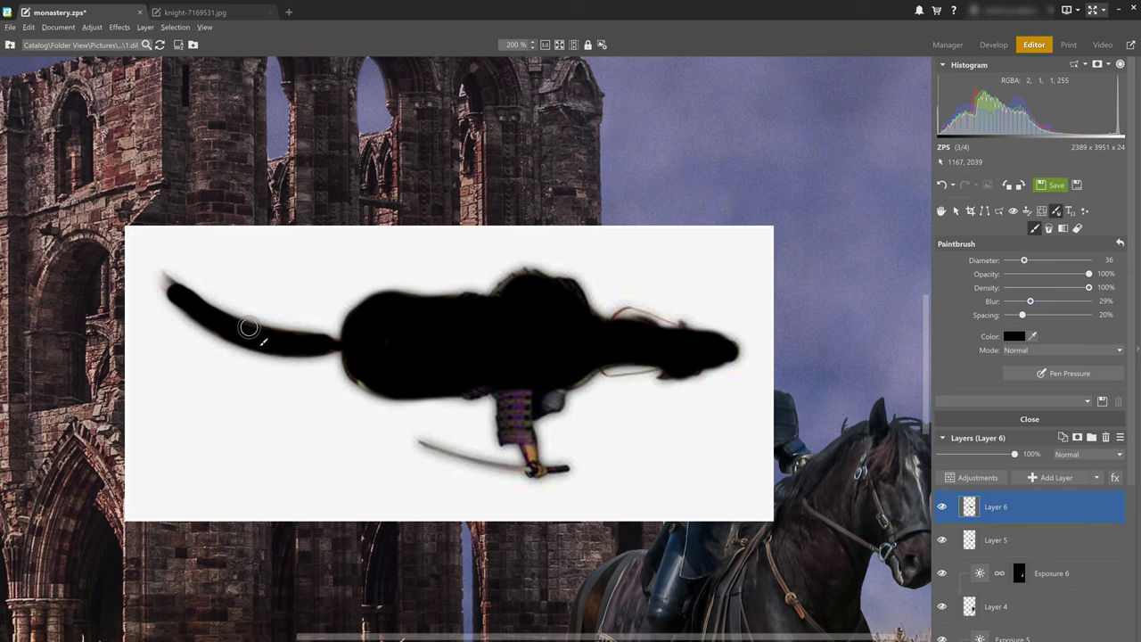
# Step: Paint the blade tip black, delete Layer 5, and bring the horse and grass into view
pyautogui.click(174, 289)
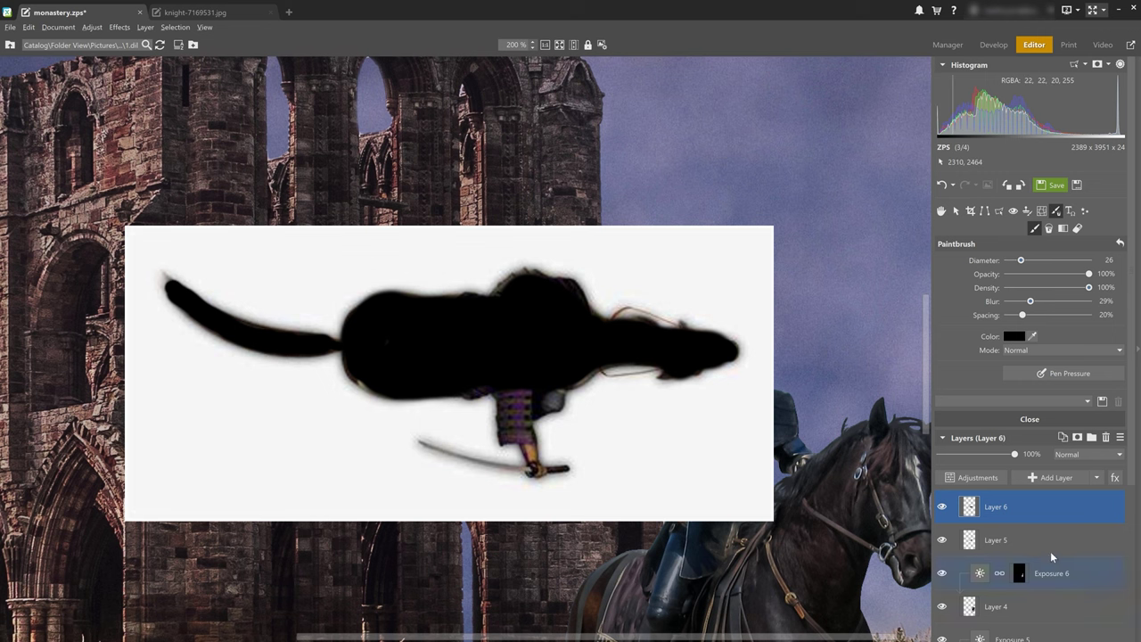
pyautogui.click(1050, 551)
pyautogui.click(1105, 438)
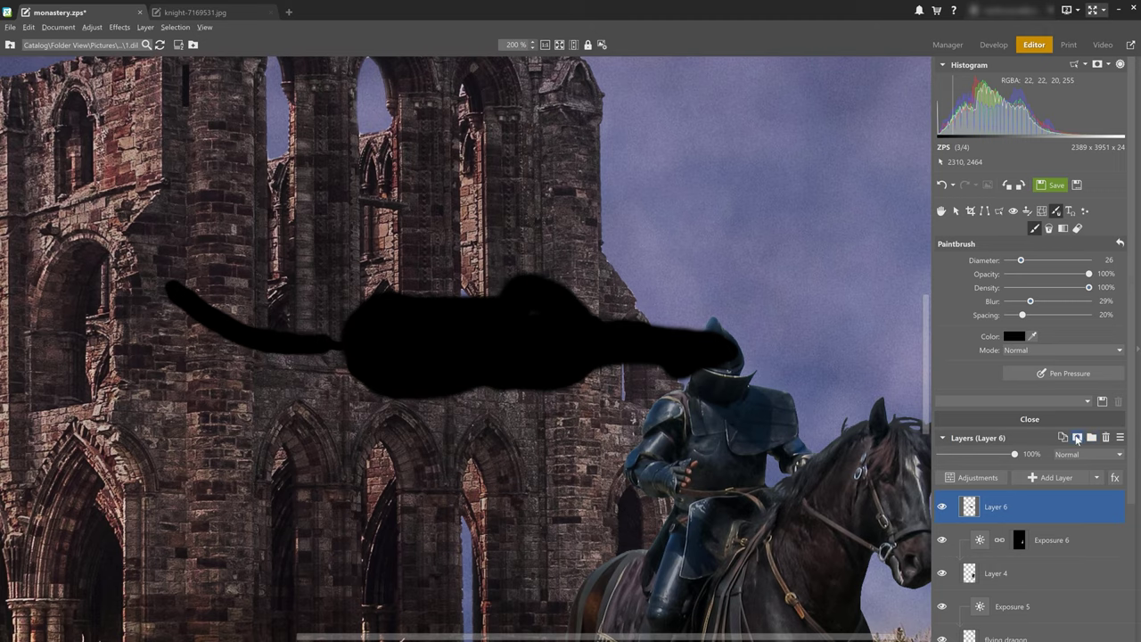
pyautogui.scroll(-4, 740, 504)
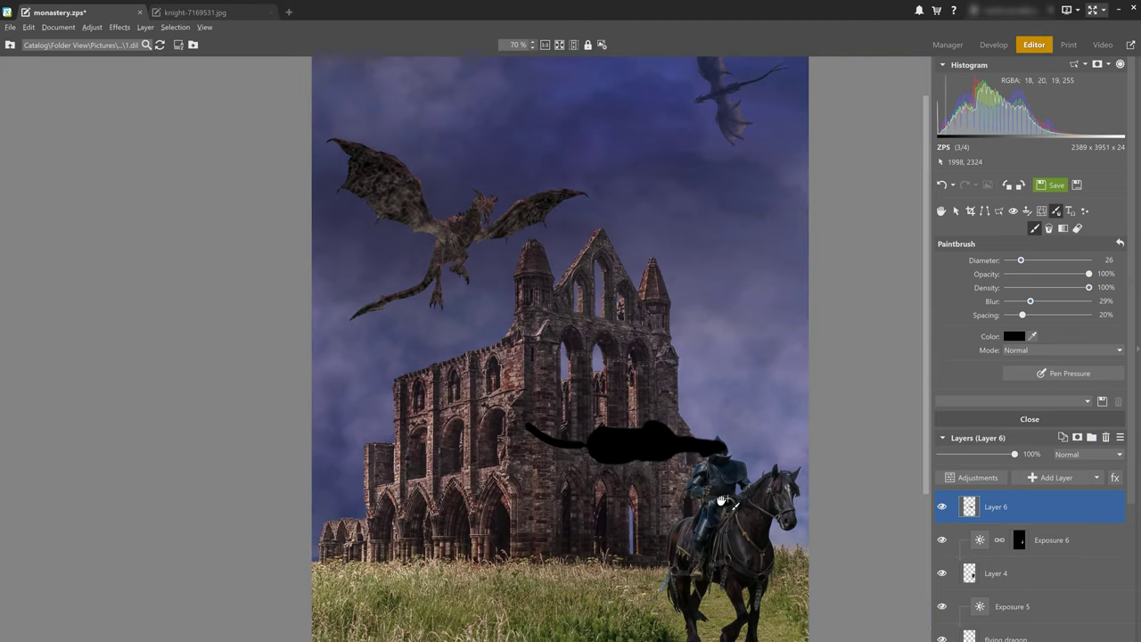
pyautogui.moveTo(724, 500); pyautogui.dragTo(582, 324)
# Step: Move the black silhouette down onto the grass and enlarge it toward the upper left
pyautogui.press('v')
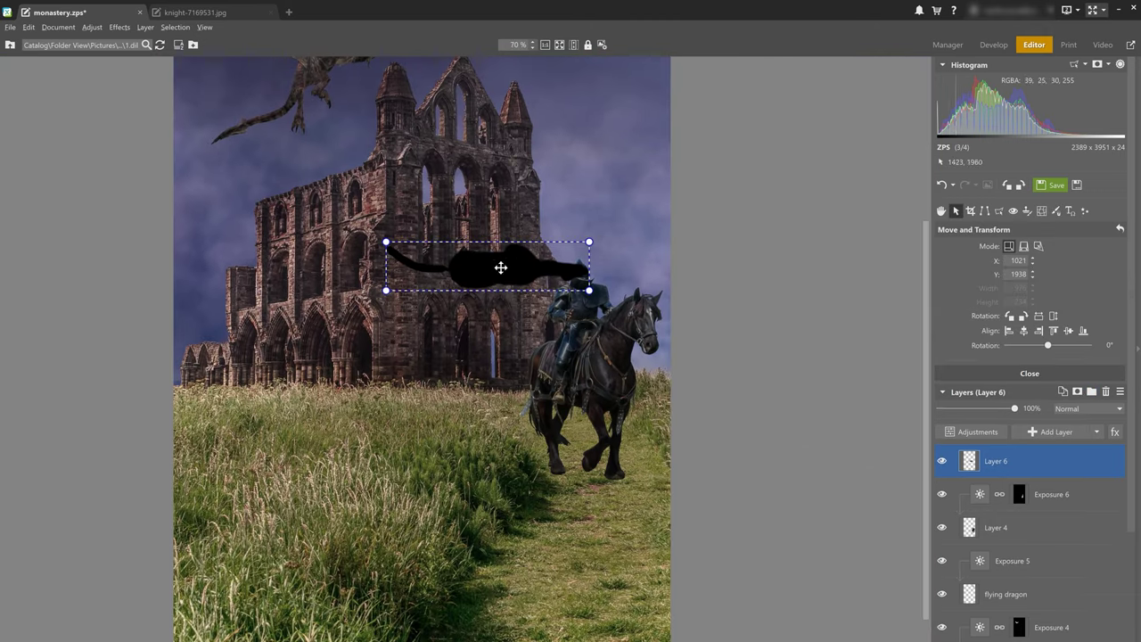
pyautogui.moveTo(499, 264); pyautogui.dragTo(580, 464)
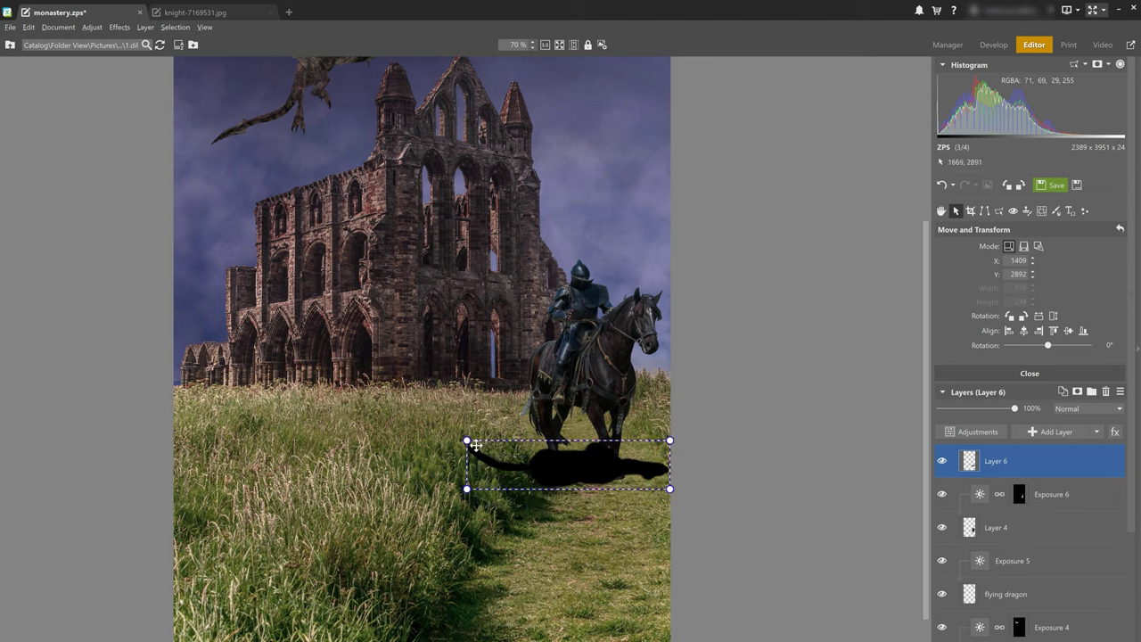
pyautogui.moveTo(466, 440); pyautogui.dragTo(430, 431)
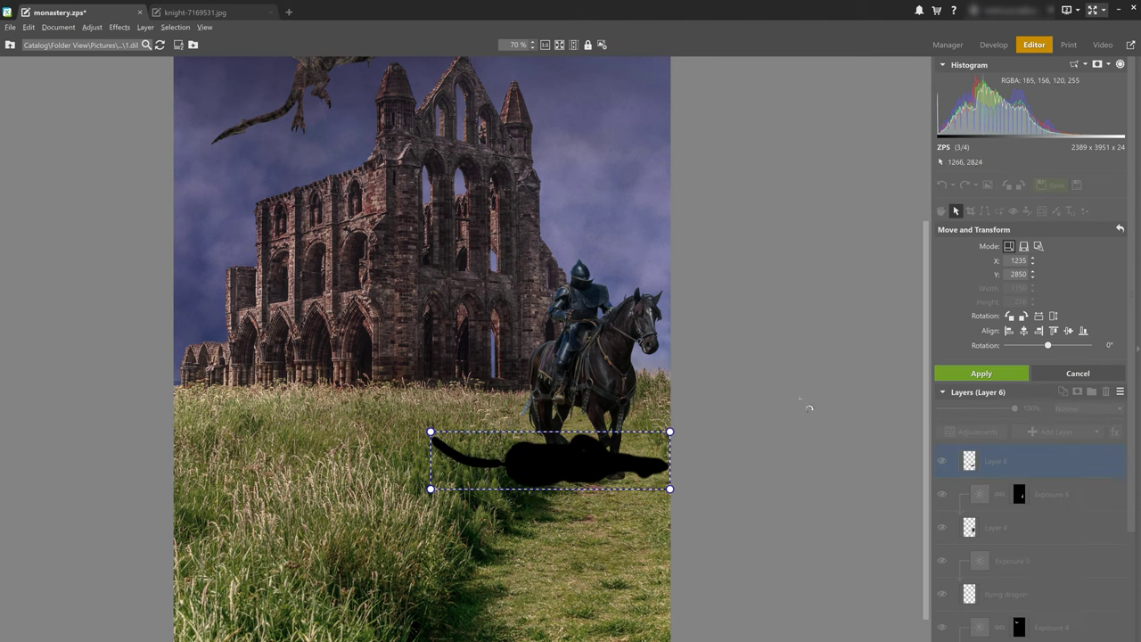
pyautogui.click(1013, 374)
# Step: Rotate the shadow about 30° and stretch it long and flat under the horse
pyautogui.click(1037, 247)
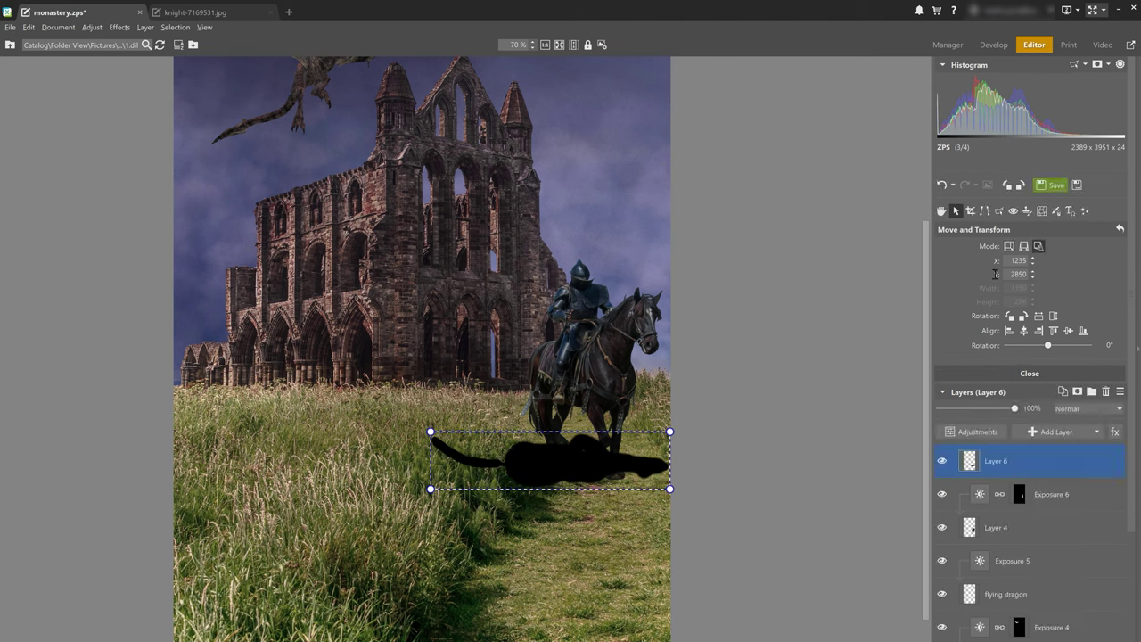
pyautogui.moveTo(701, 461); pyautogui.dragTo(670, 457)
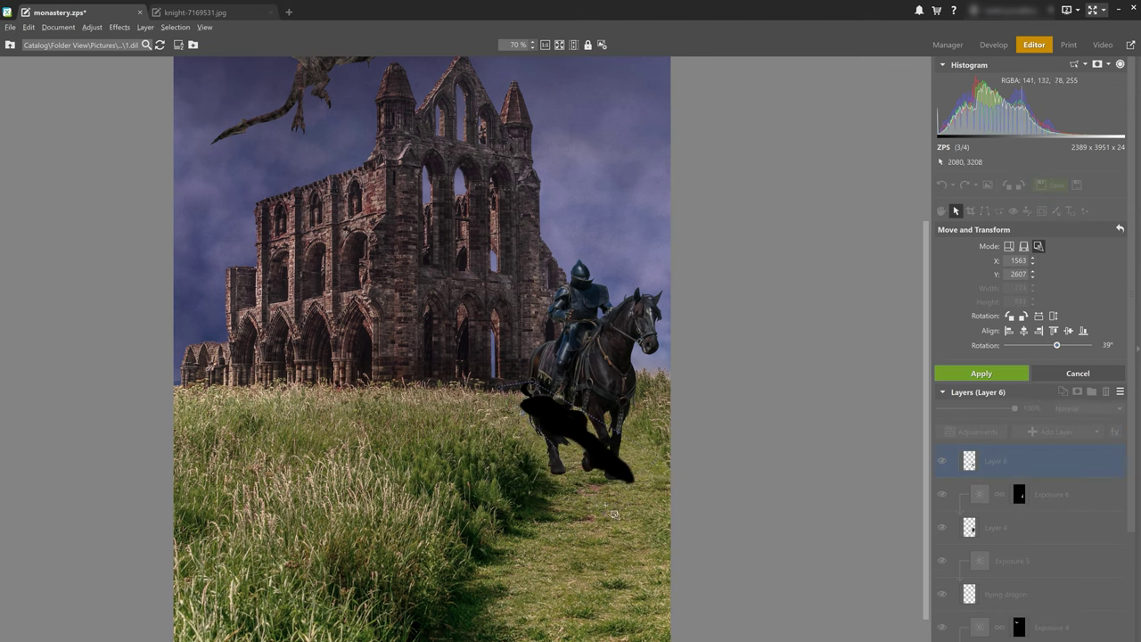
pyautogui.moveTo(599, 471); pyautogui.dragTo(708, 461)
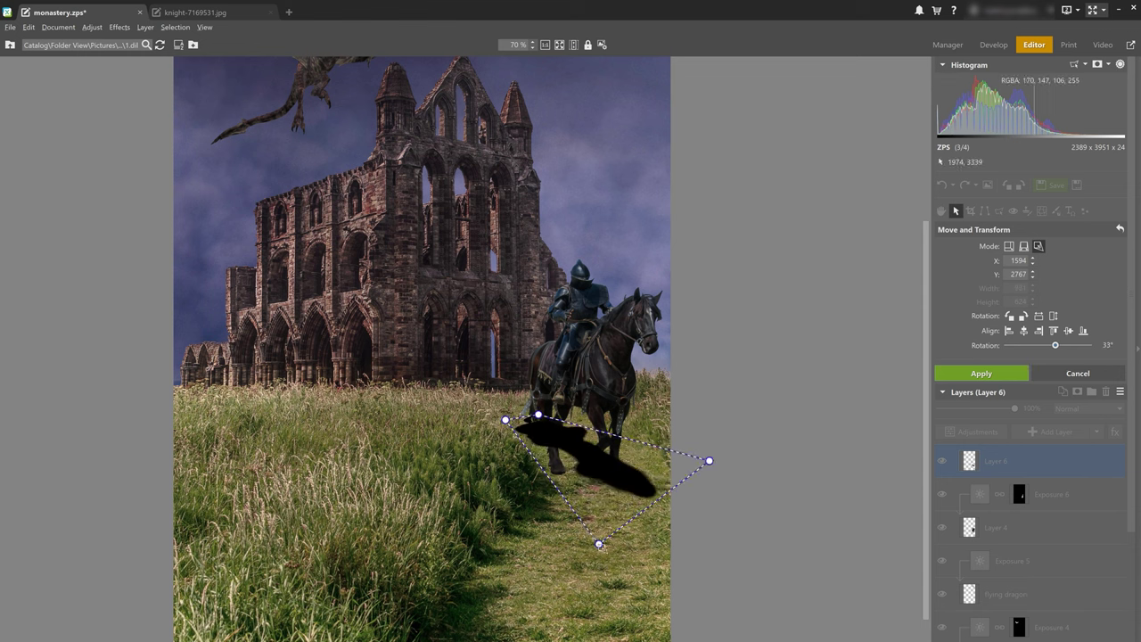
pyautogui.moveTo(599, 542); pyautogui.dragTo(622, 514)
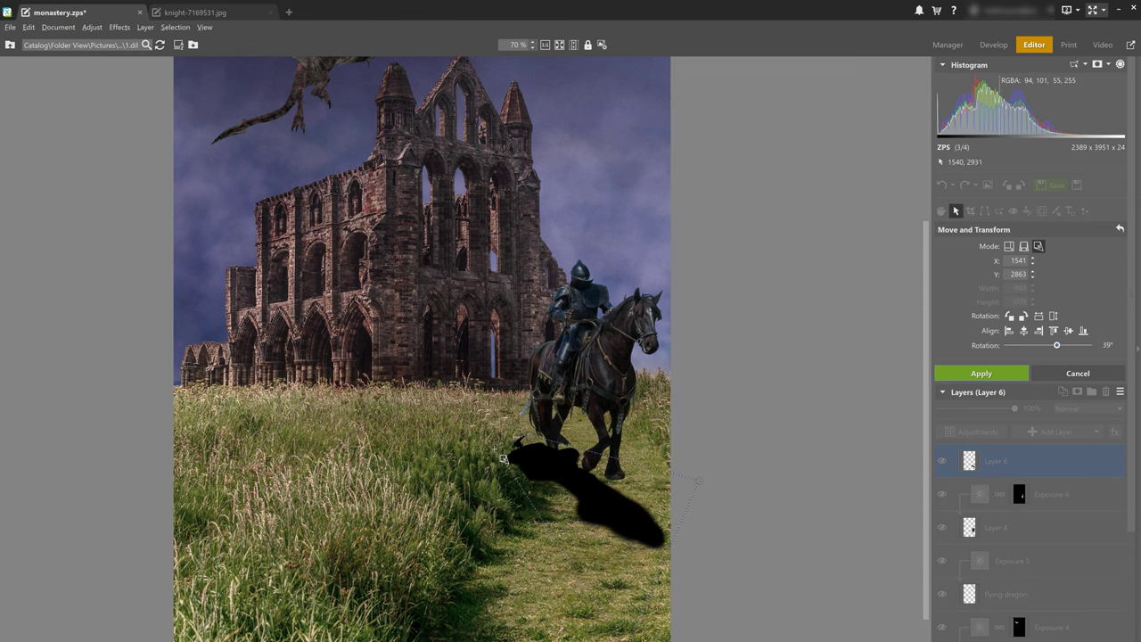
pyautogui.moveTo(702, 472)
pyautogui.mouseDown()
pyautogui.moveTo(720, 469)
pyautogui.moveTo(708, 461)
pyautogui.moveTo(716, 449)
pyautogui.moveTo(712, 456)
pyautogui.mouseUp()
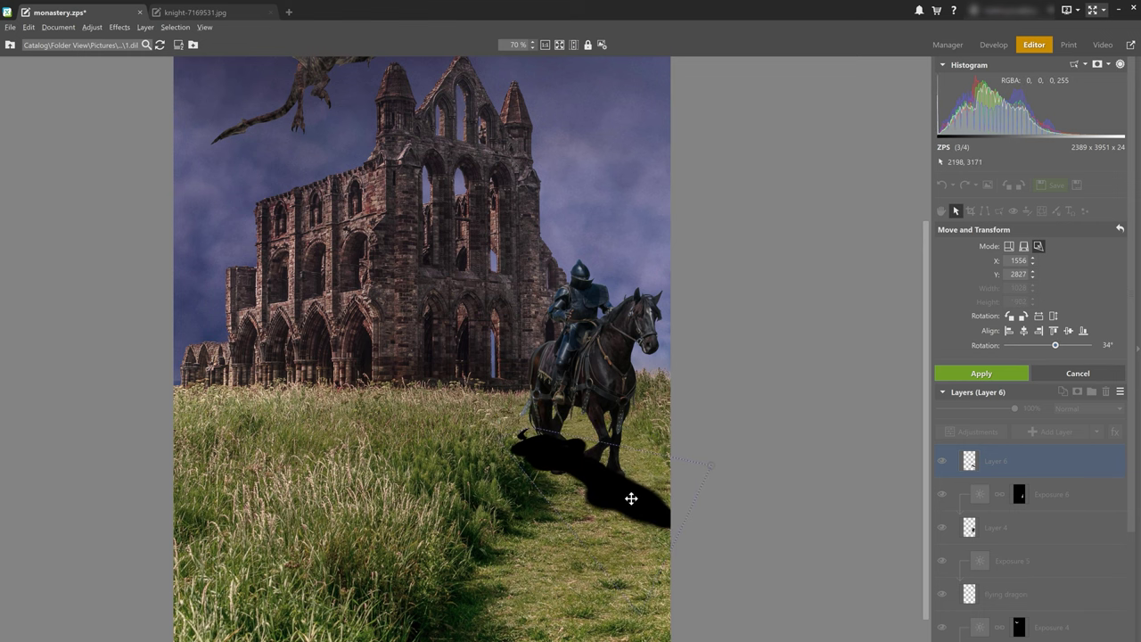
pyautogui.moveTo(631, 498); pyautogui.dragTo(638, 503)
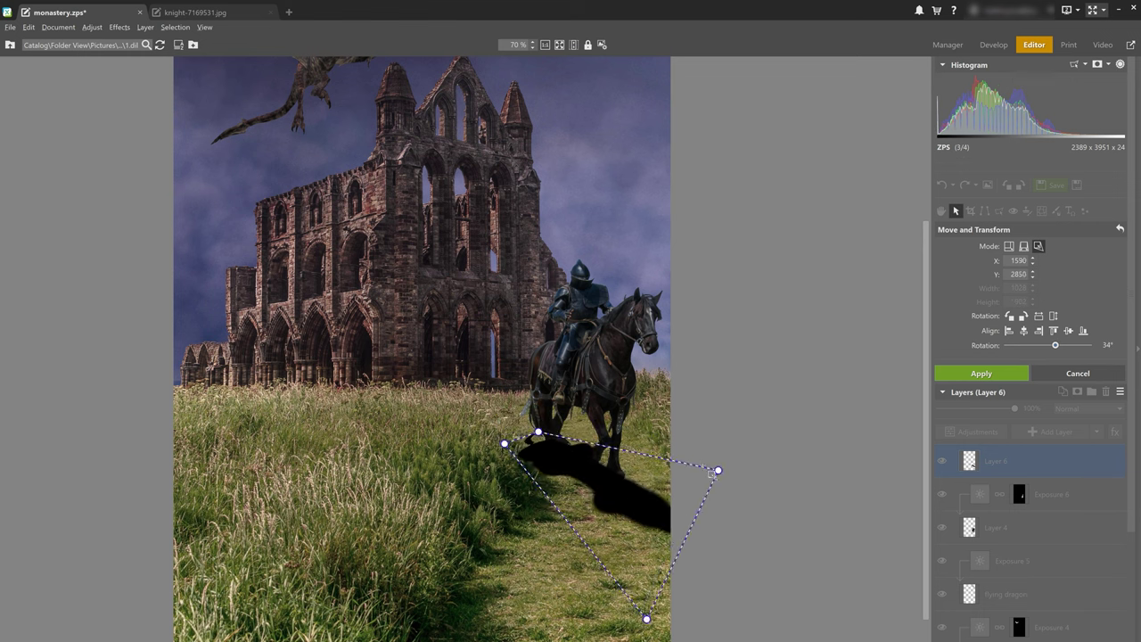
pyautogui.moveTo(718, 470); pyautogui.dragTo(718, 489)
pyautogui.moveTo(617, 522); pyautogui.dragTo(621, 518)
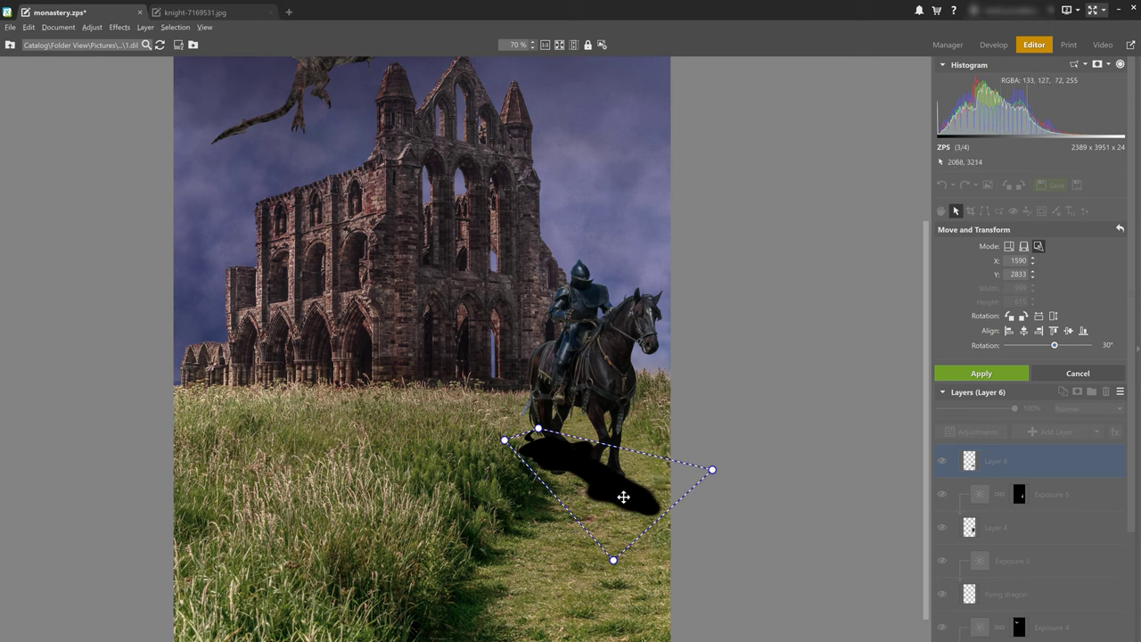
pyautogui.click(960, 373)
# Step: Distort the shadow by pulling out a corner and shift it slightly left
pyautogui.moveTo(709, 558); pyautogui.dragTo(752, 590)
pyautogui.click(1007, 372)
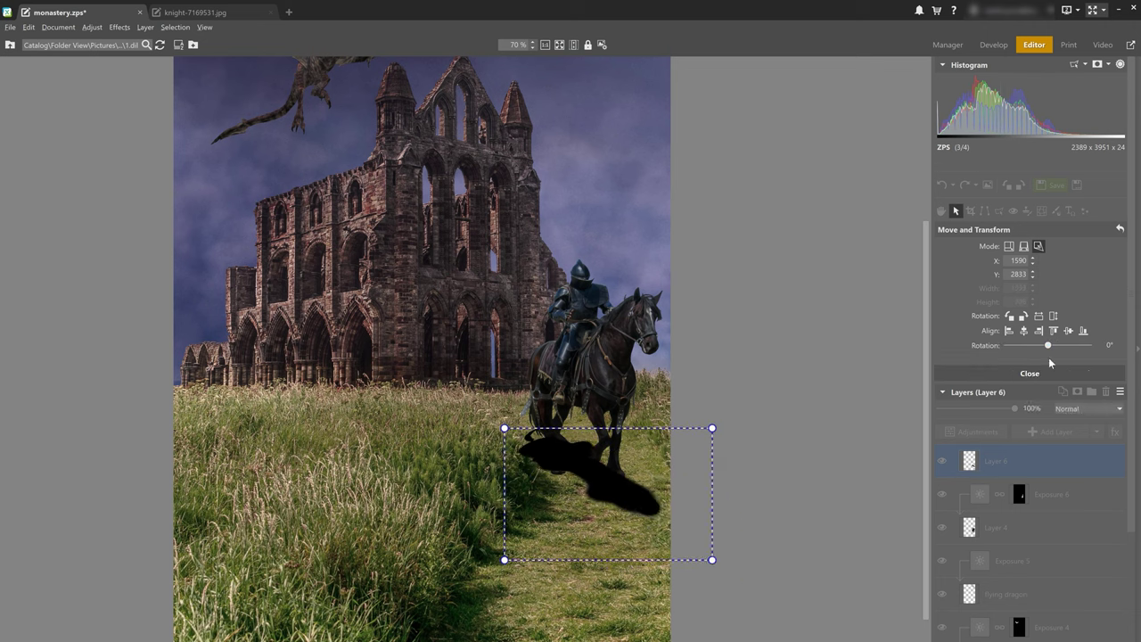
pyautogui.moveTo(675, 535)
pyautogui.mouseDown()
pyautogui.moveTo(657, 533)
pyautogui.moveTo(668, 532)
pyautogui.mouseUp()
pyautogui.click(981, 372)
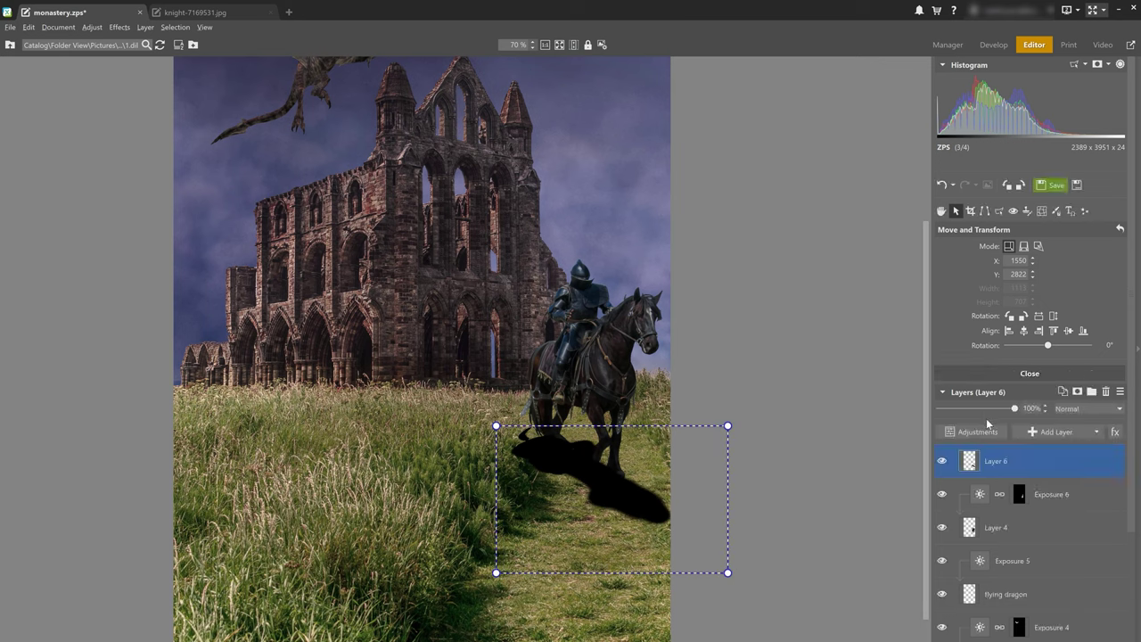
# Step: Apply a Gaussian blur of strength about 47 to the shadow and set Layer 6 opacity to 88%
pyautogui.click(978, 432)
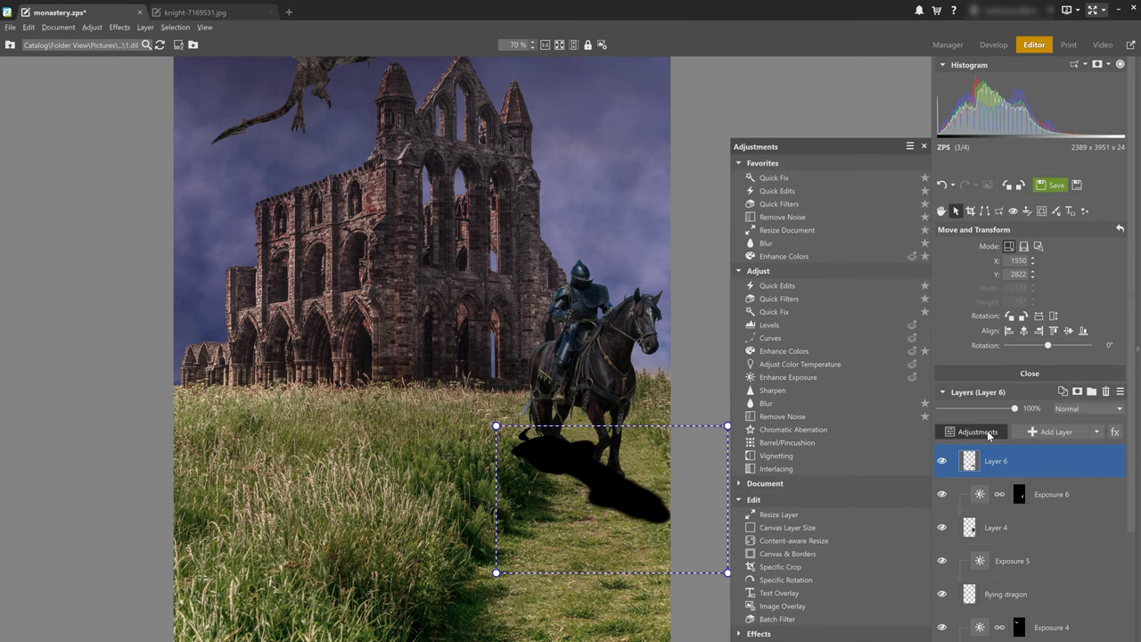
pyautogui.click(809, 405)
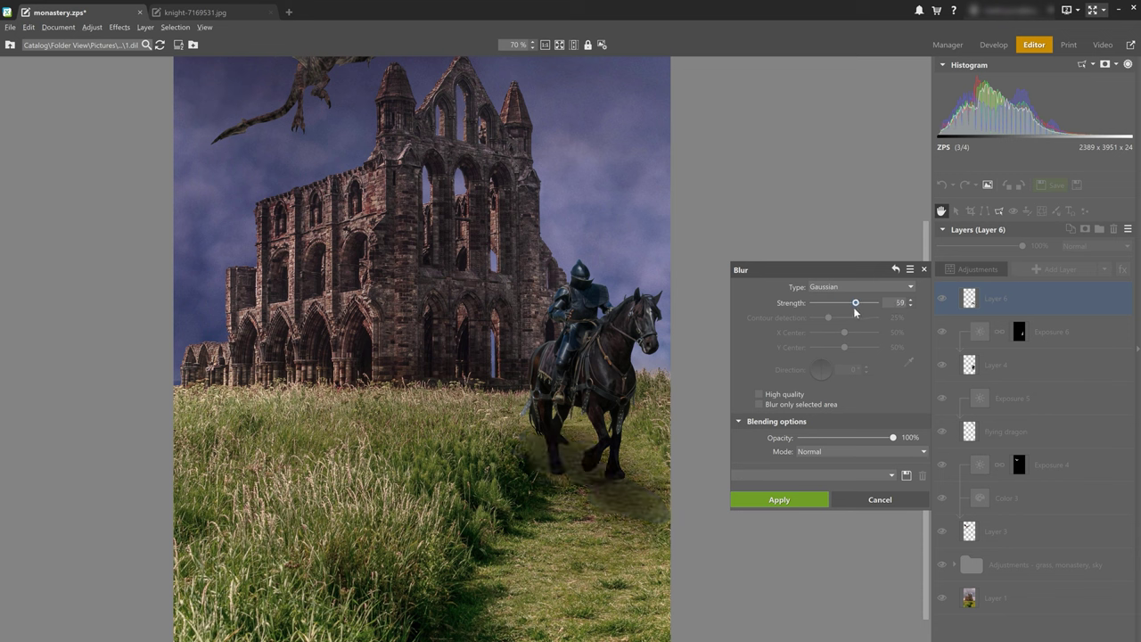
pyautogui.moveTo(845, 309); pyautogui.dragTo(852, 312)
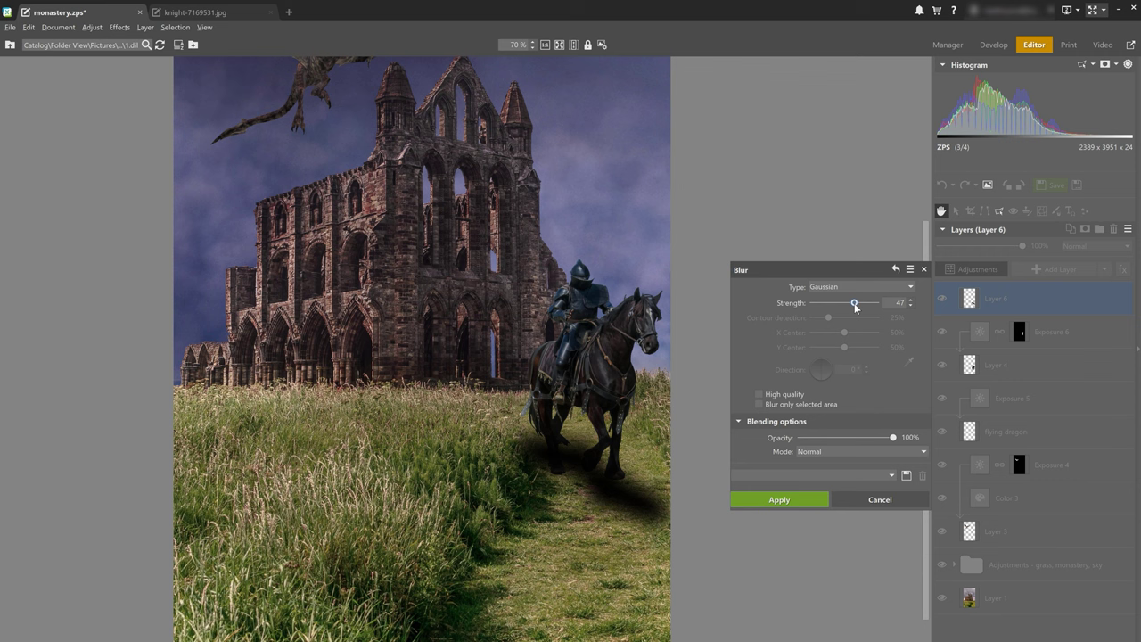
pyautogui.click(798, 499)
pyautogui.click(1004, 248)
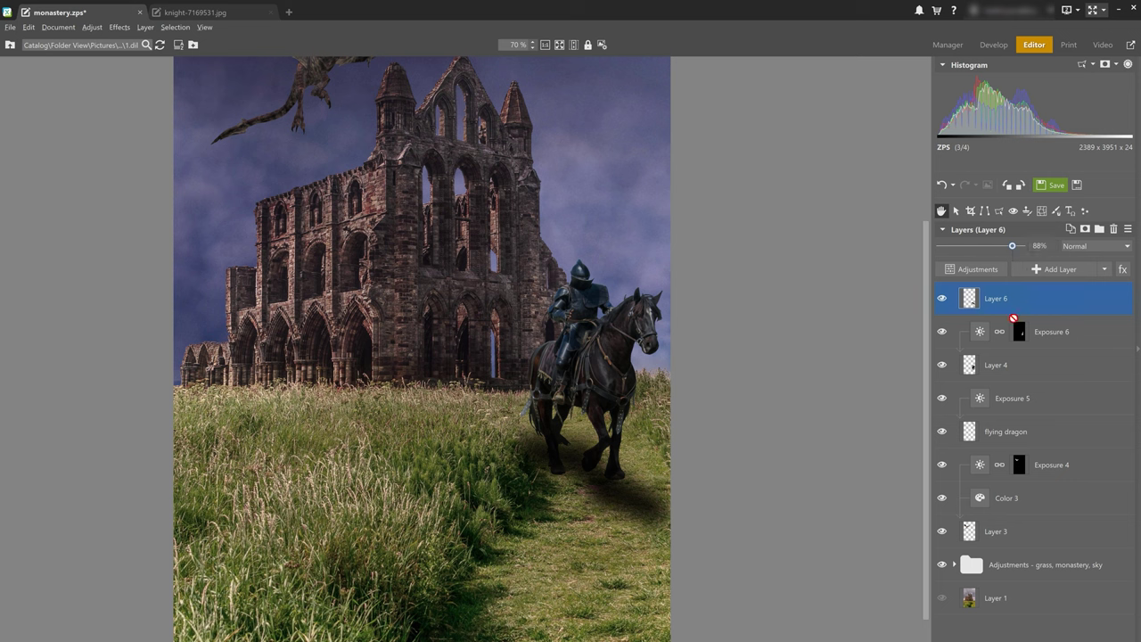
# Step: Move Layer 6 below Layer 4 and save the montage as 'monastery with a knight'
pyautogui.moveTo(1014, 318); pyautogui.dragTo(993, 378)
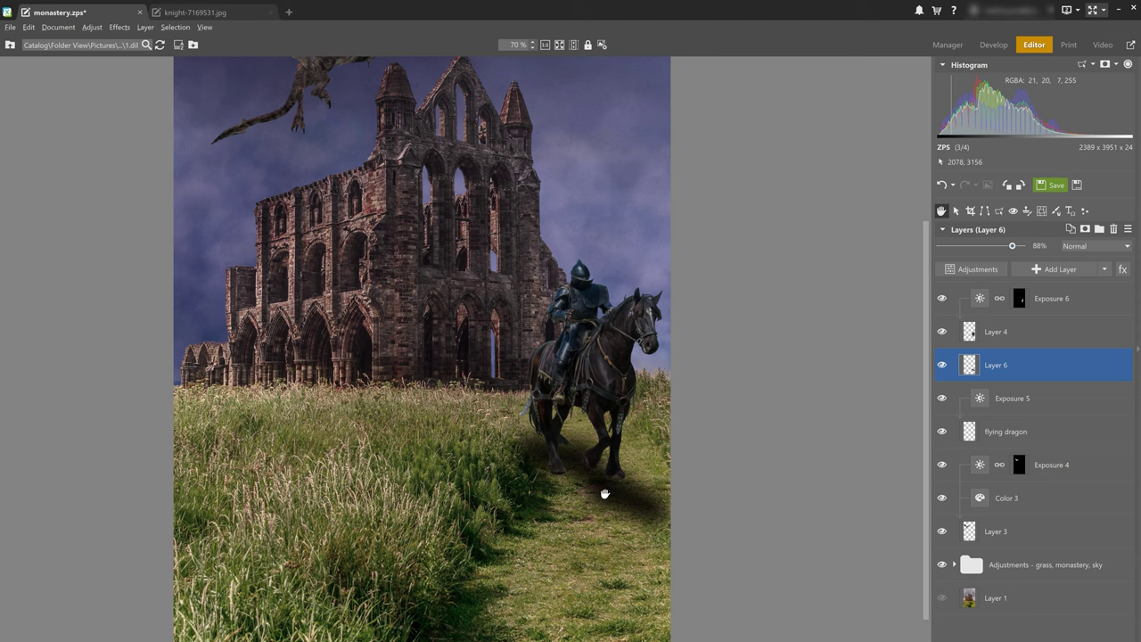
pyautogui.scroll(-4, 680, 384)
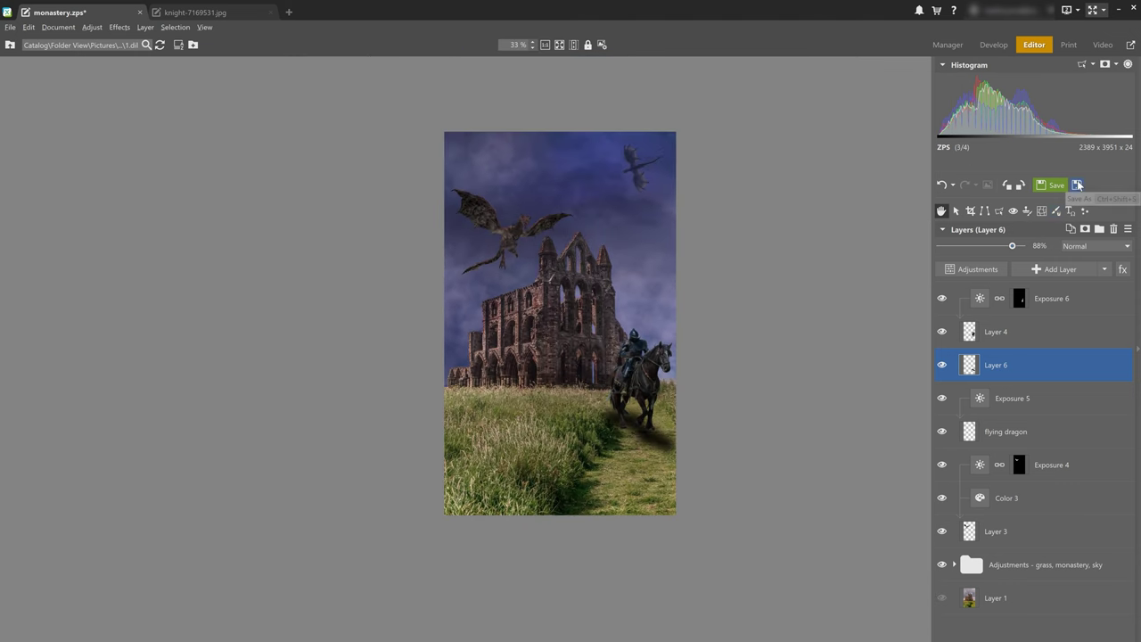
pyautogui.click(1076, 184)
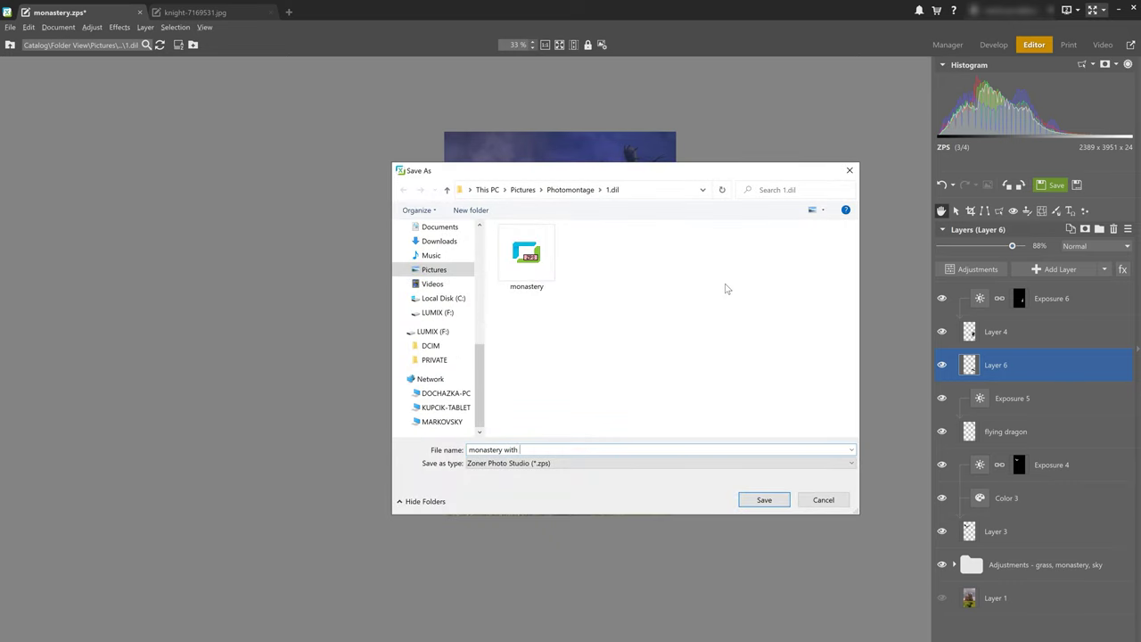
pyautogui.write('monastery with a knight')
pyautogui.press('Return')
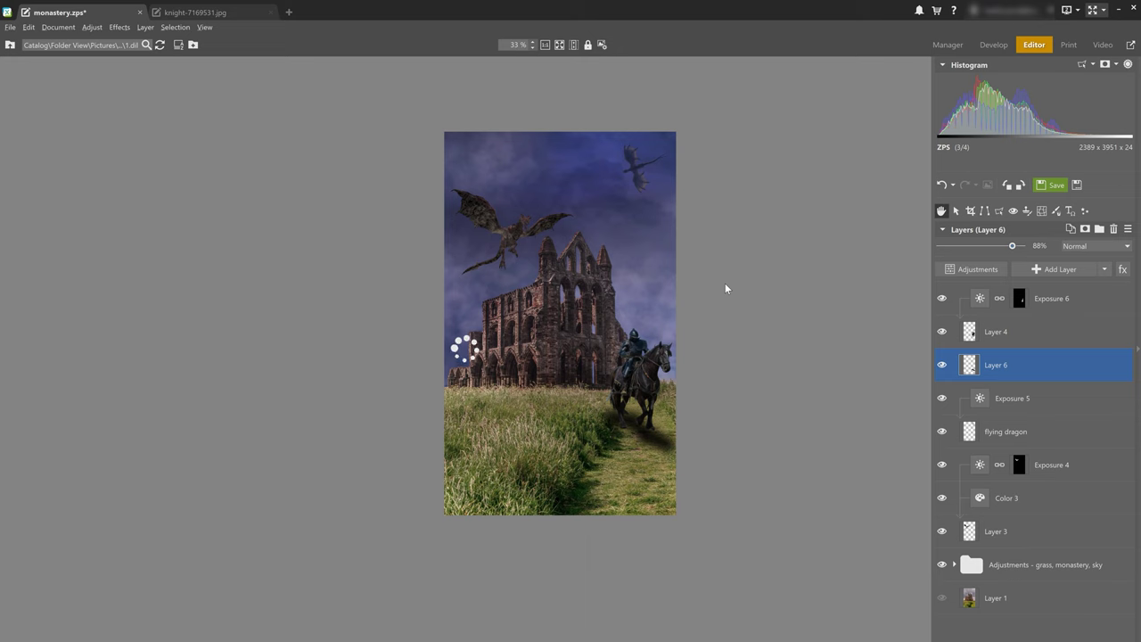